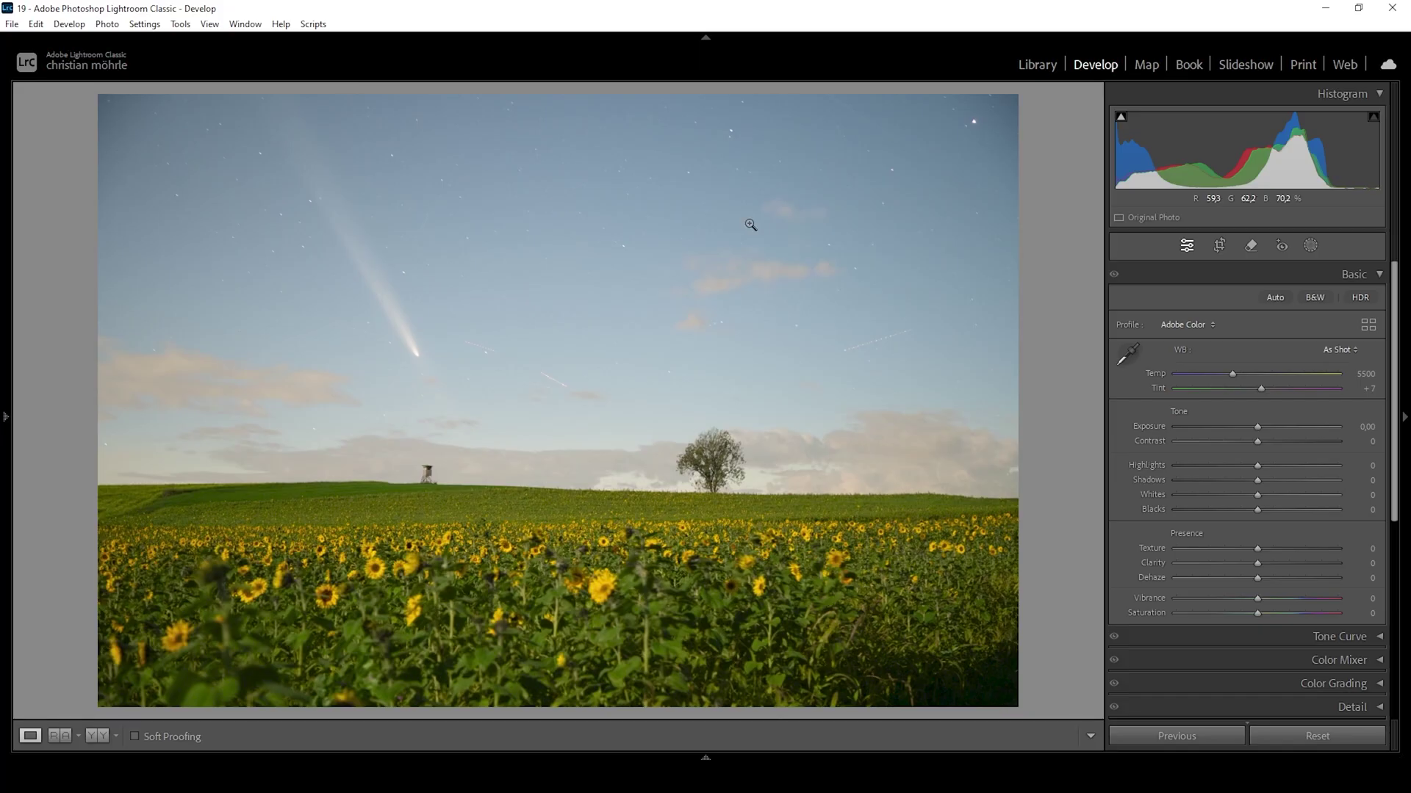
Step: Apply the Adobe Standard profile and crop the photo tighter on all sides, keeping the original aspect ratio
left_click(1208, 326)
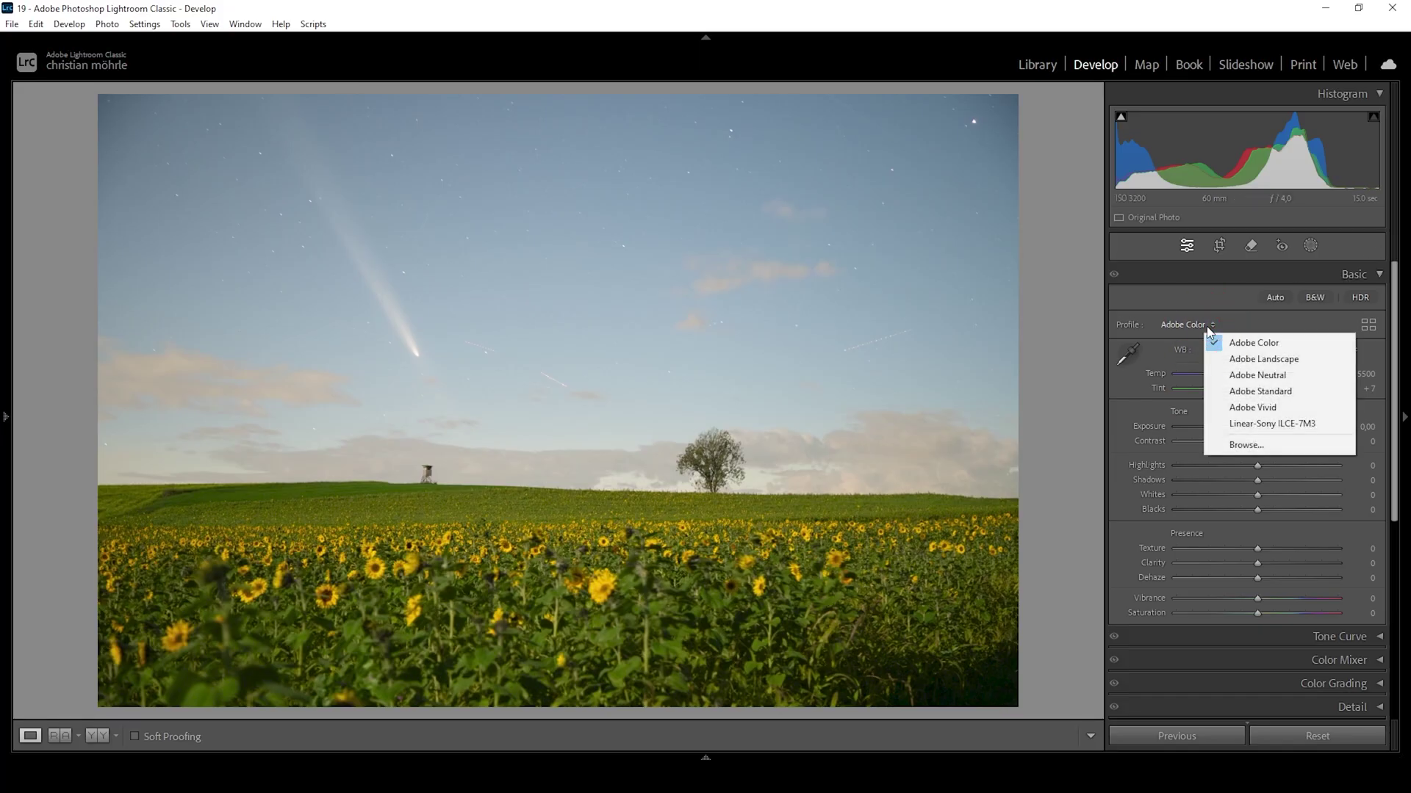
left_click(1270, 390)
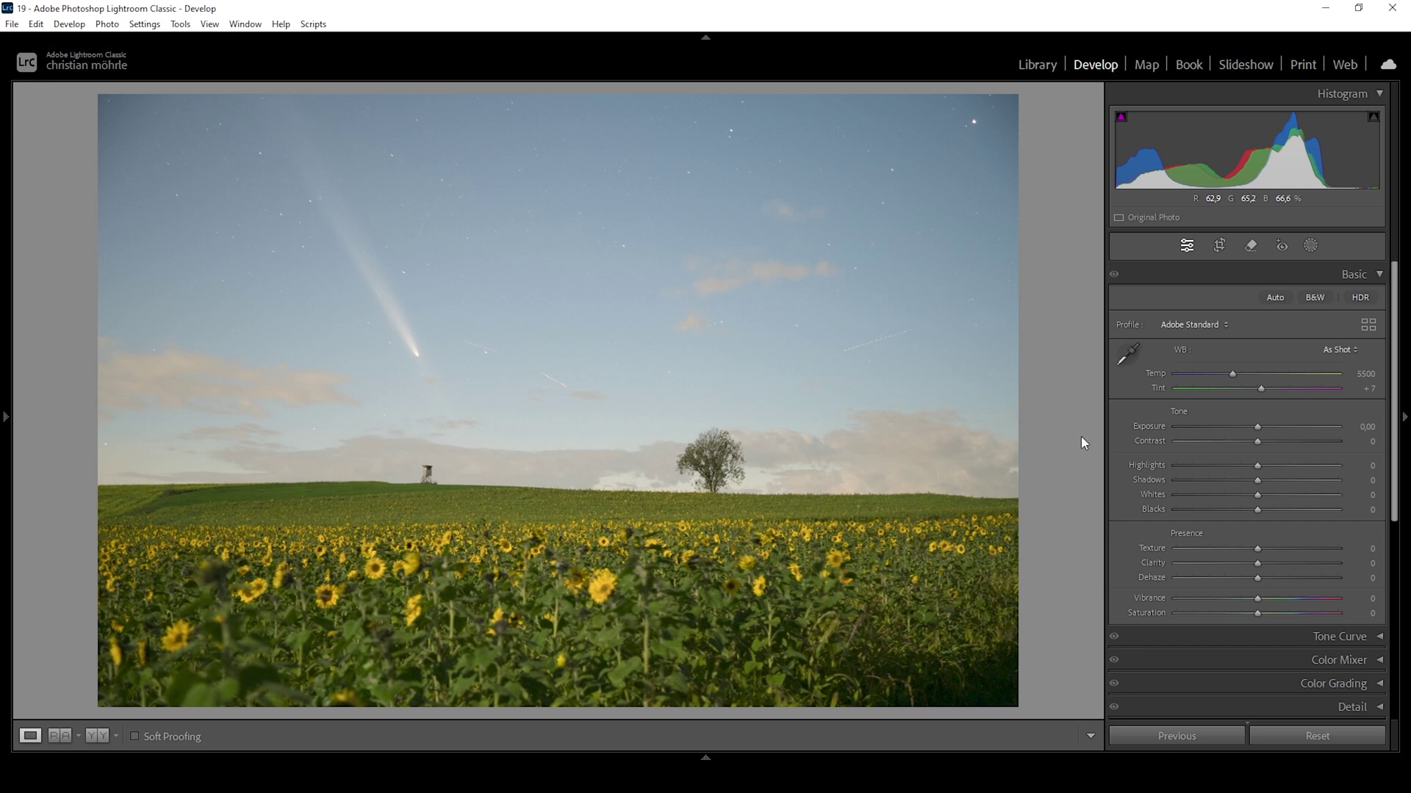
left_click(1220, 248)
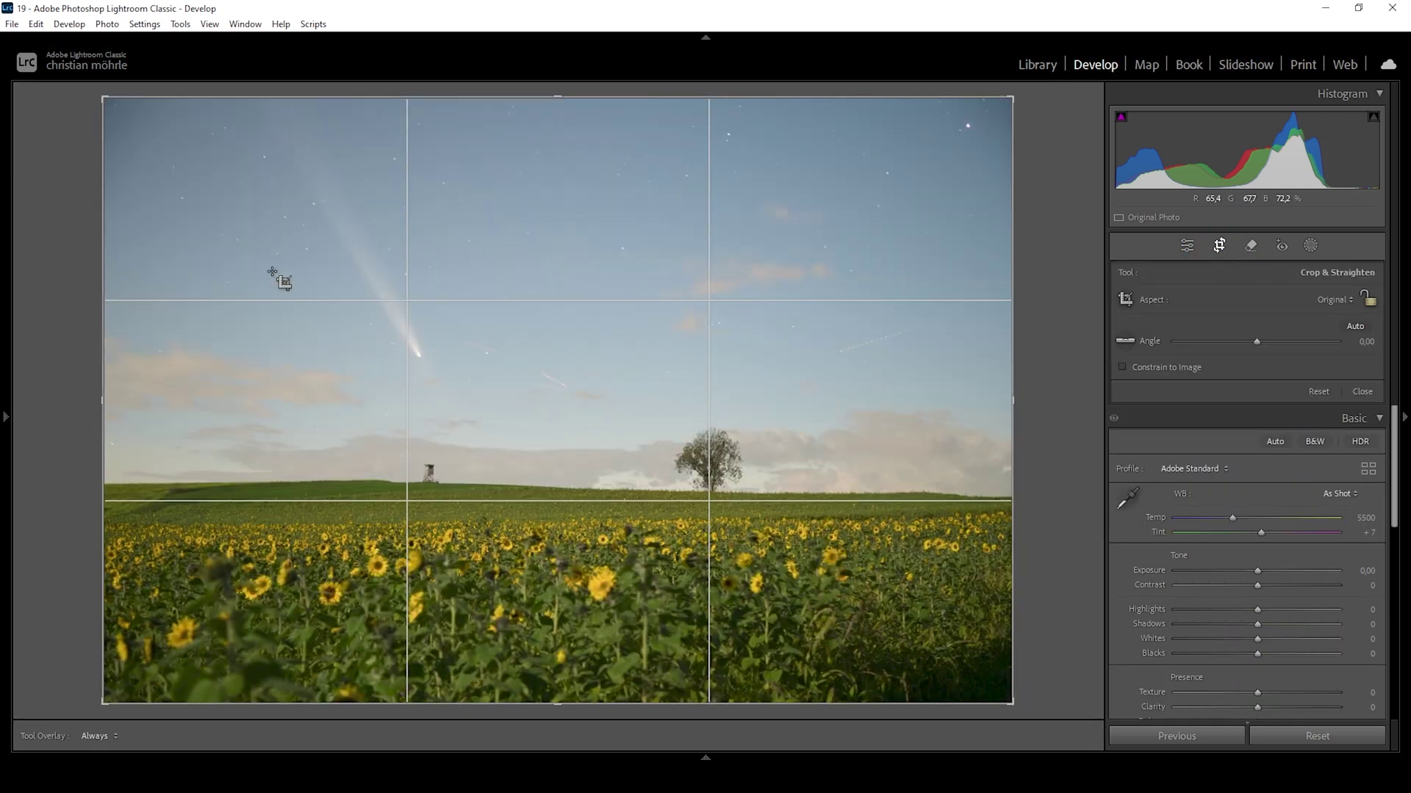
left_click_drag(103, 97, 123, 103)
left_click_drag(997, 692, 976, 667)
left_click_drag(156, 126, 171, 129)
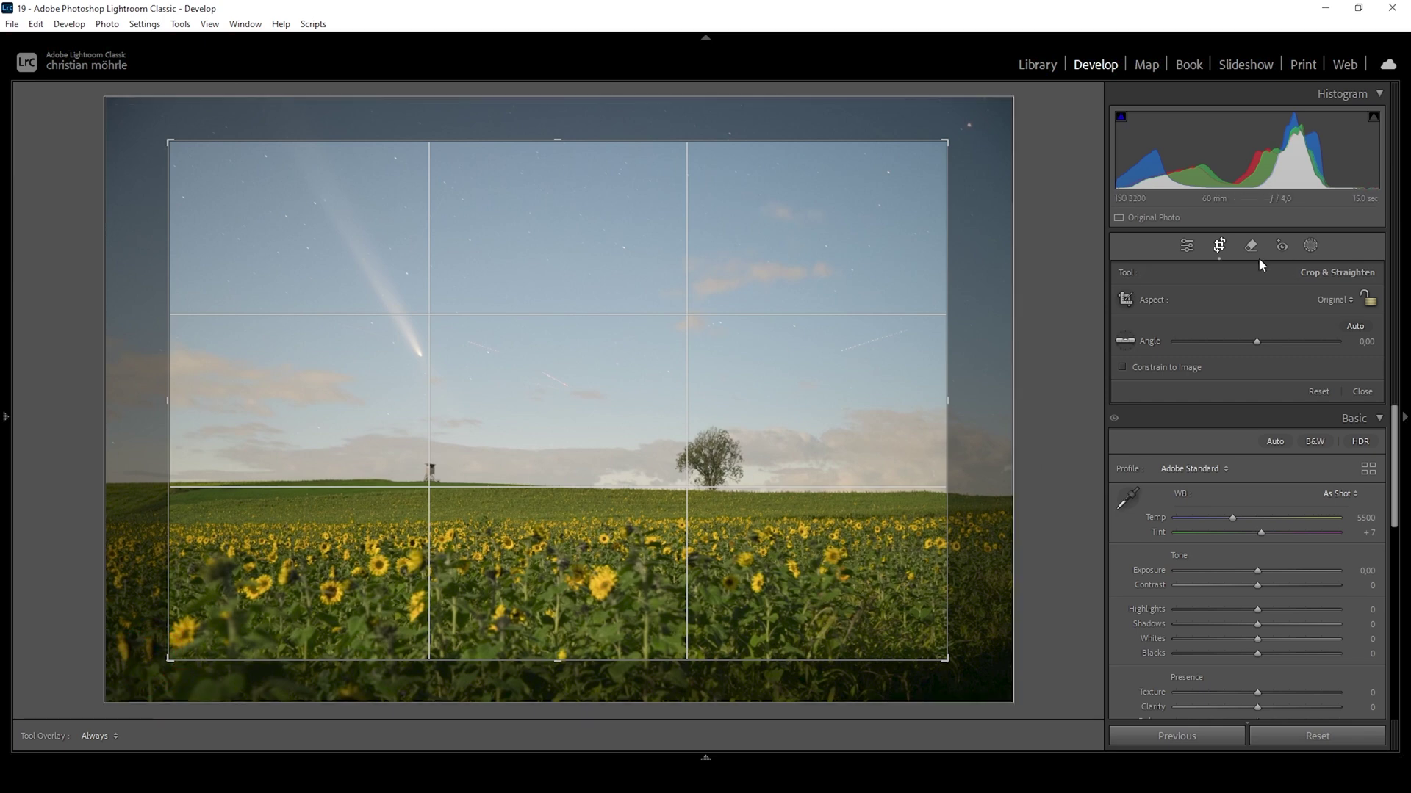
left_click(1187, 245)
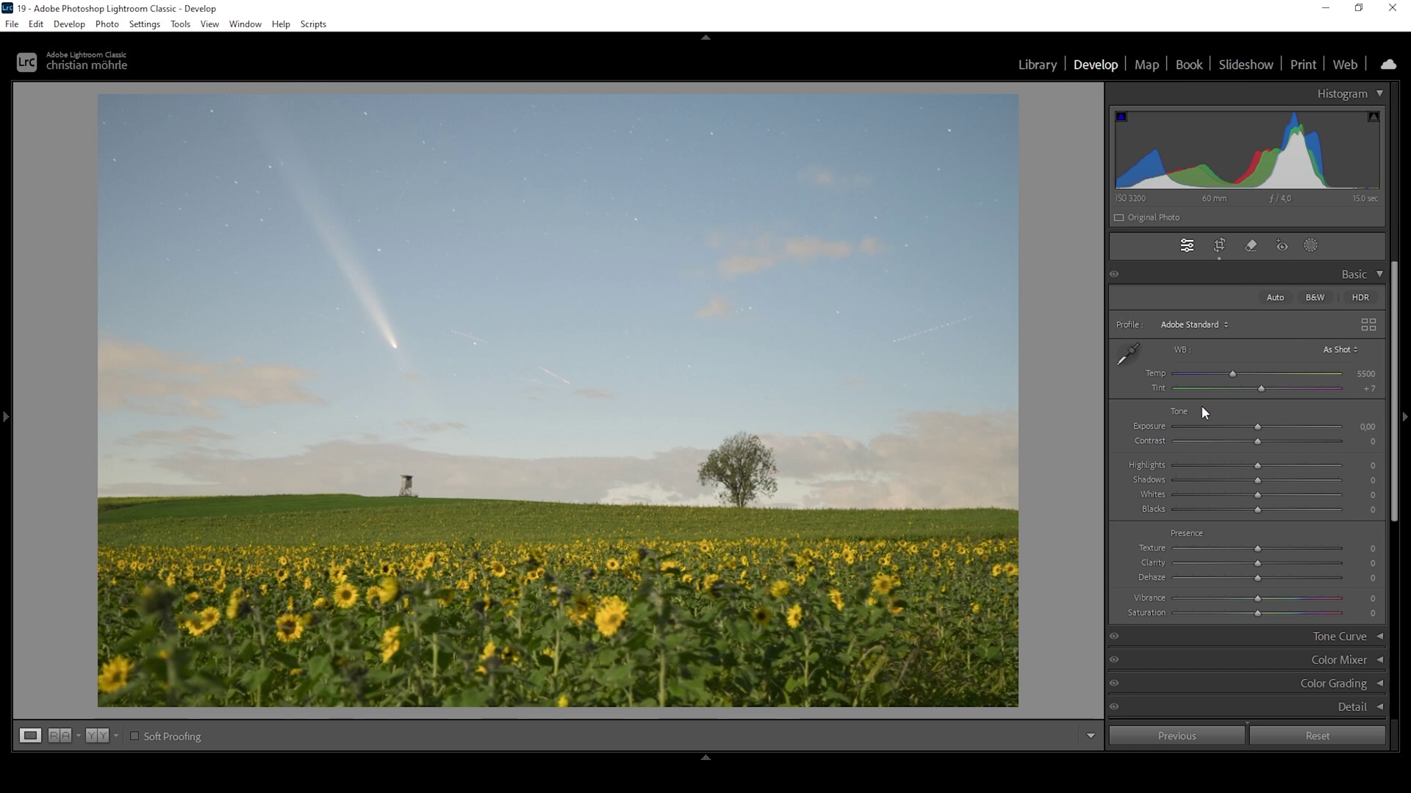
Step: Lower the photo's overall exposure to -0.90
left_click_drag(1260, 426, 1246, 426)
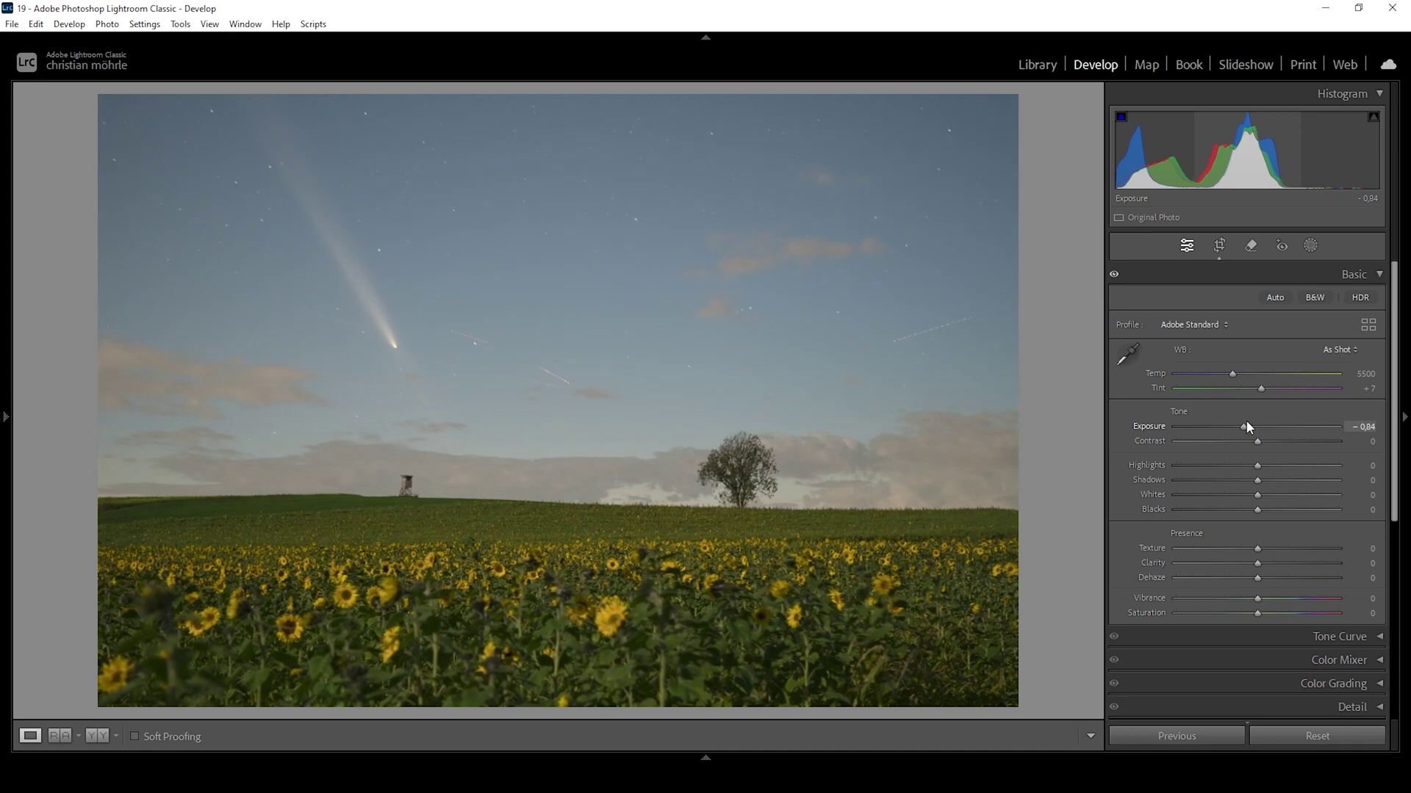
left_click_drag(1247, 426, 1243, 427)
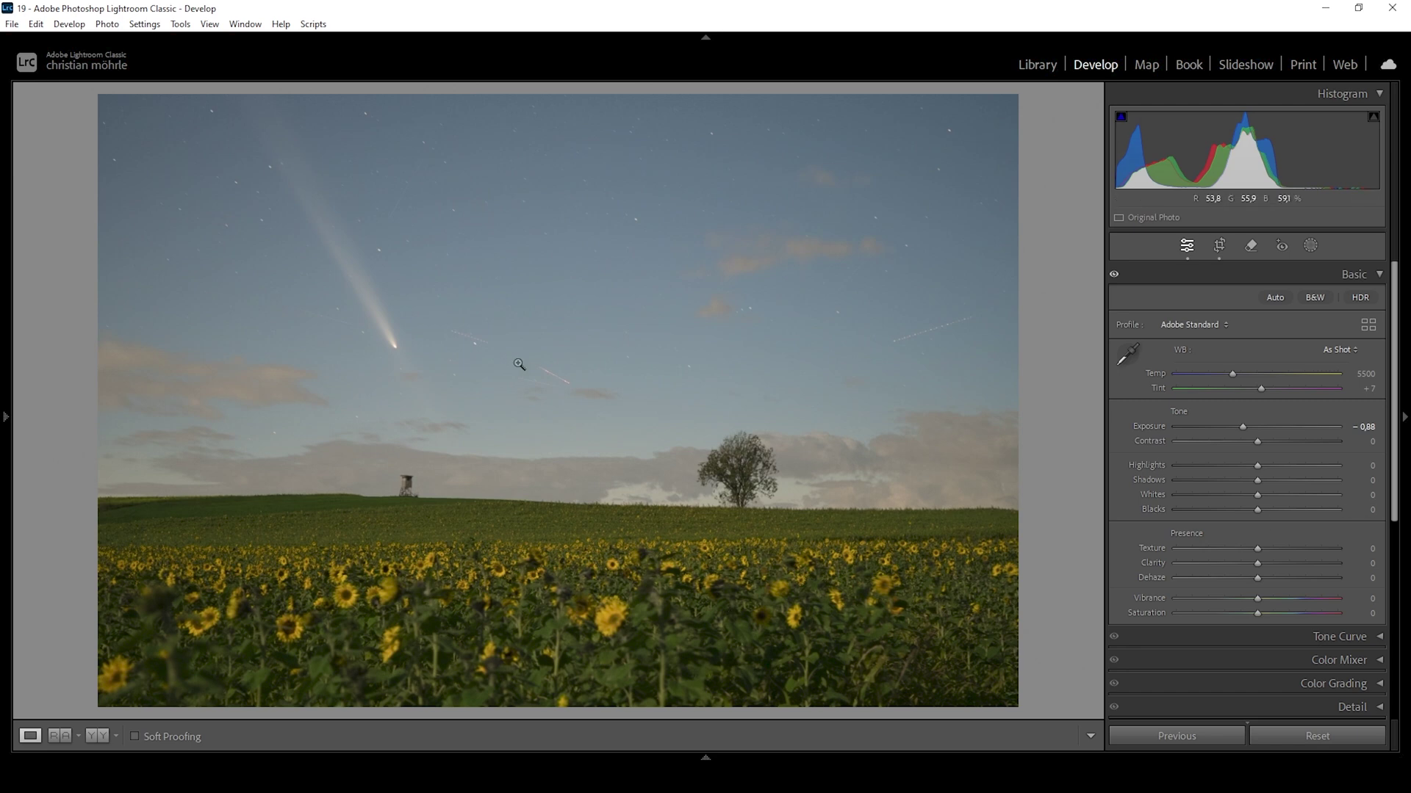
left_click(1365, 427)
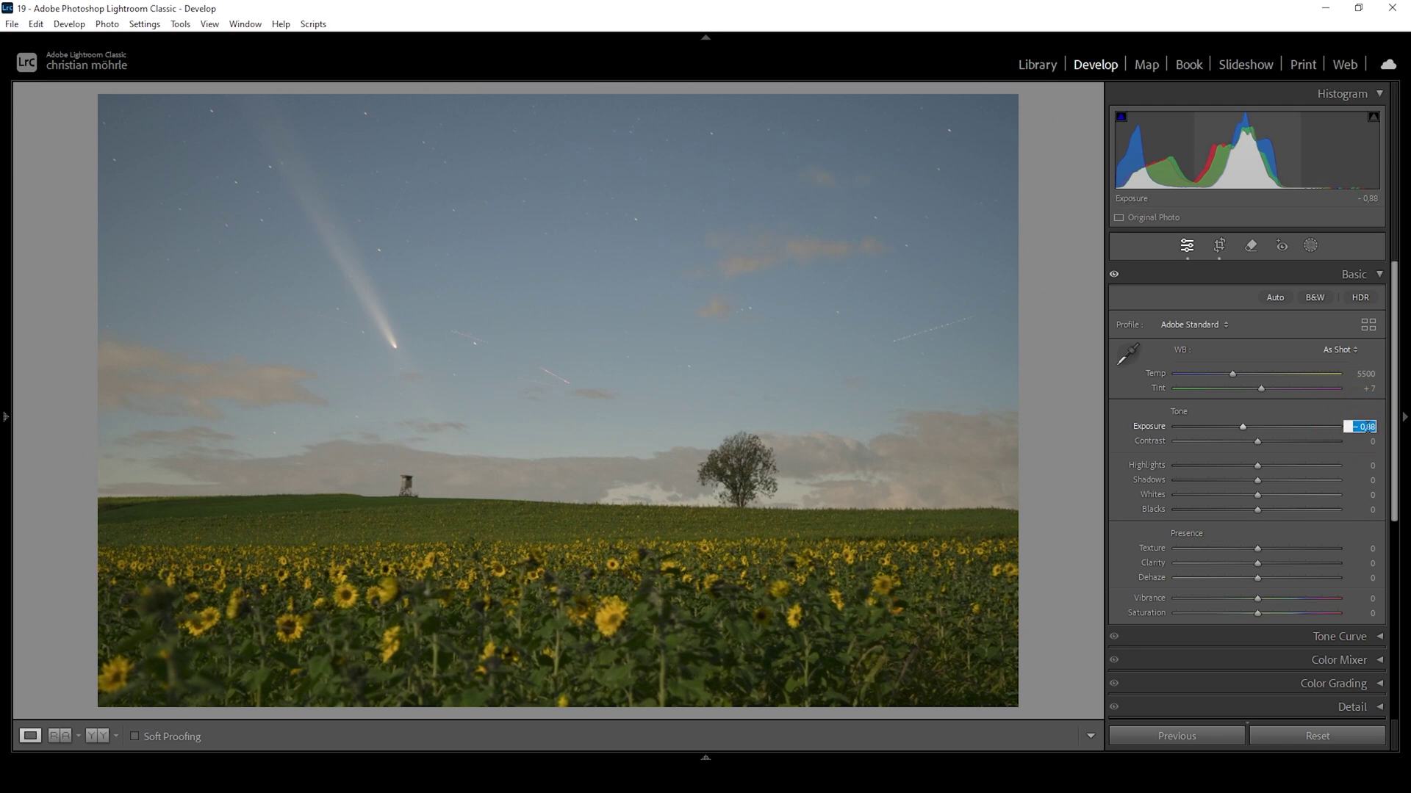
type("90")
key("Return")
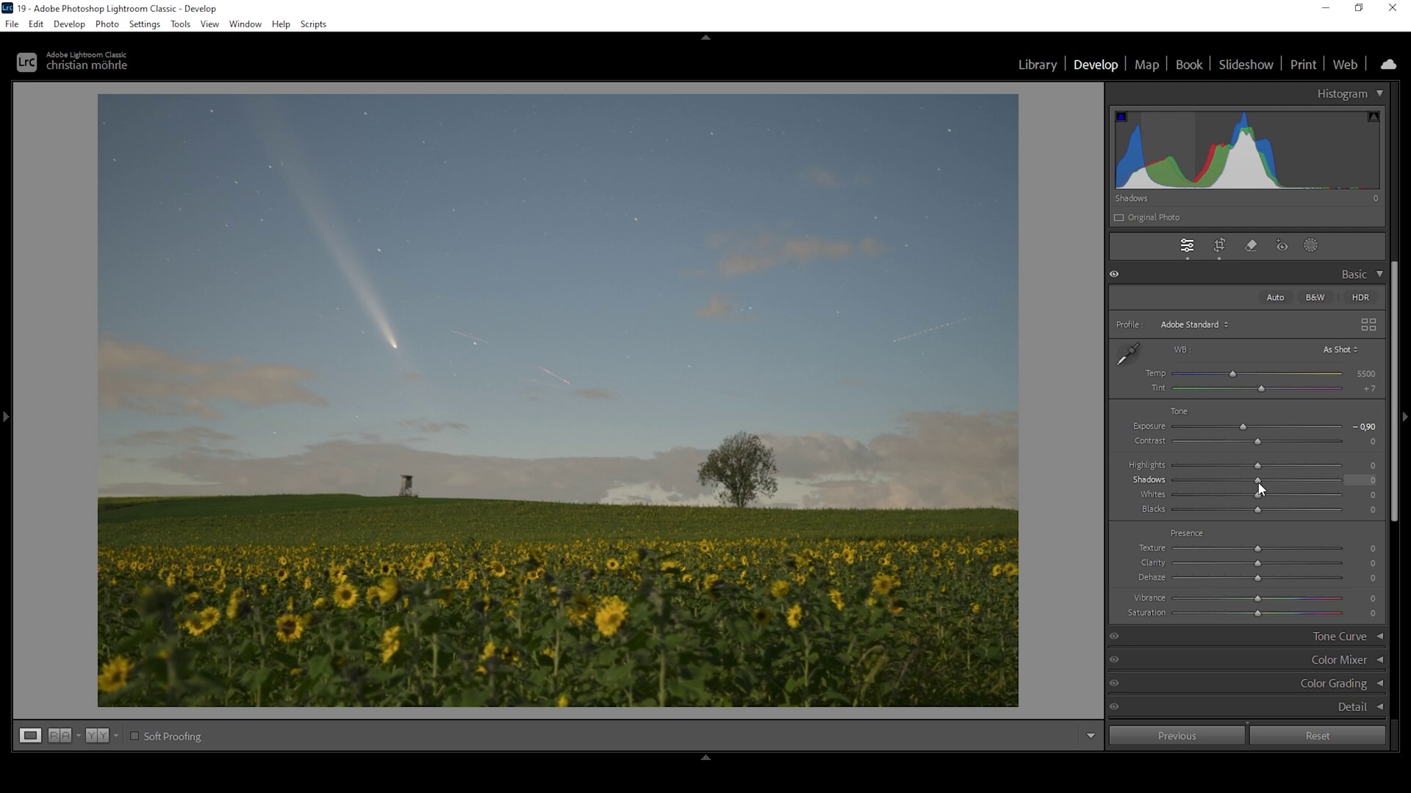
Step: Adjust the photo's tonal range with Shadows at -23, Whites at +35 and Blacks at +43
left_click_drag(1258, 483, 1237, 482)
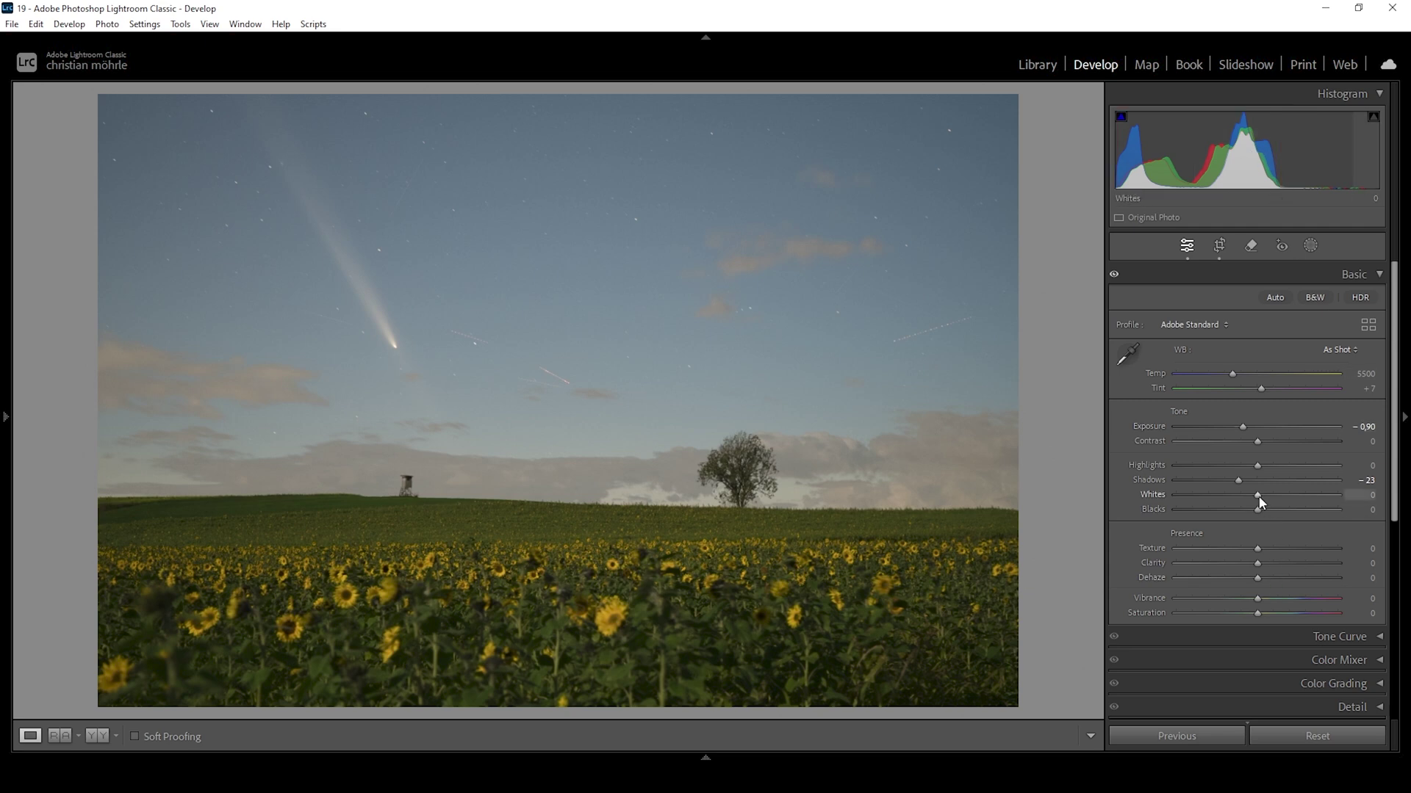
left_click_drag(1260, 496, 1288, 504)
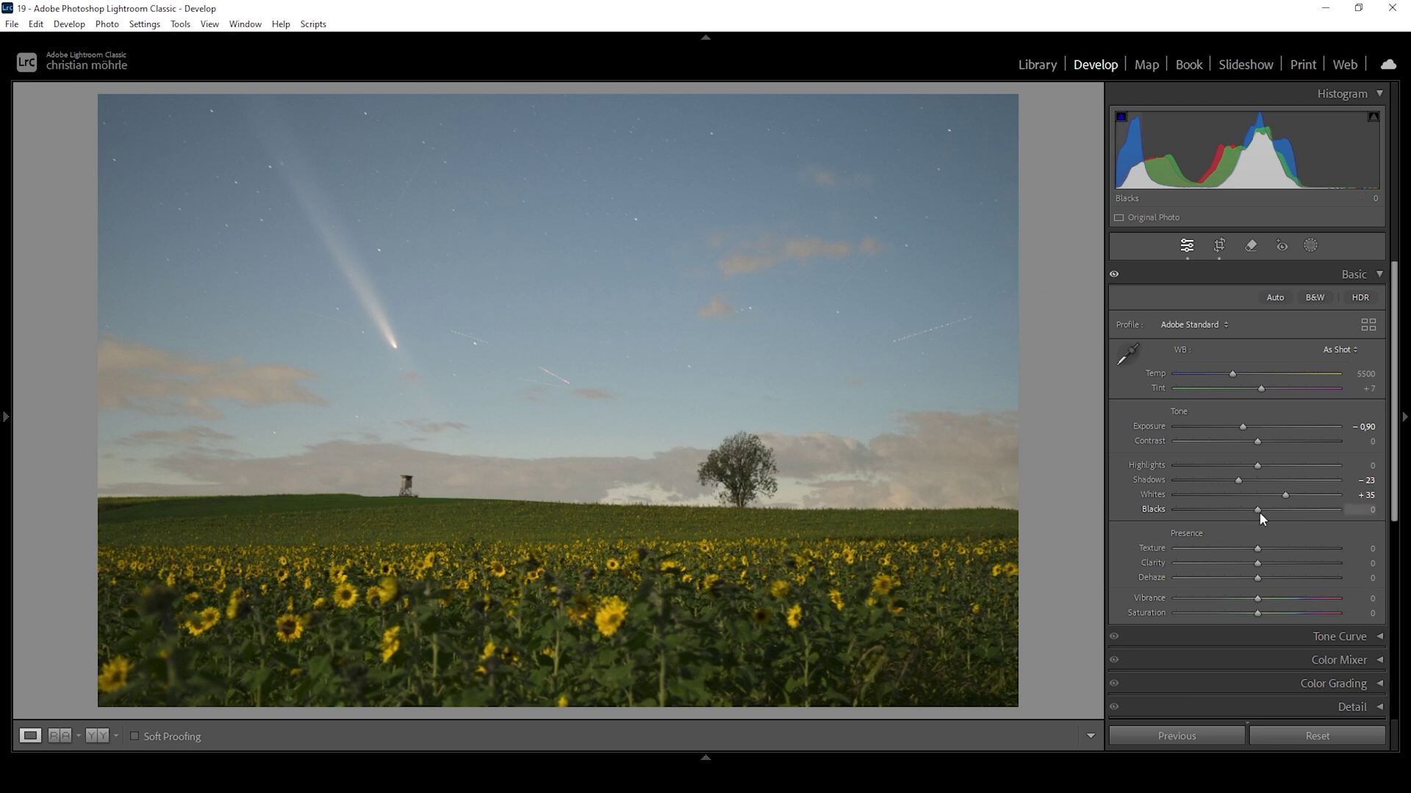
left_click_drag(1261, 513, 1276, 513)
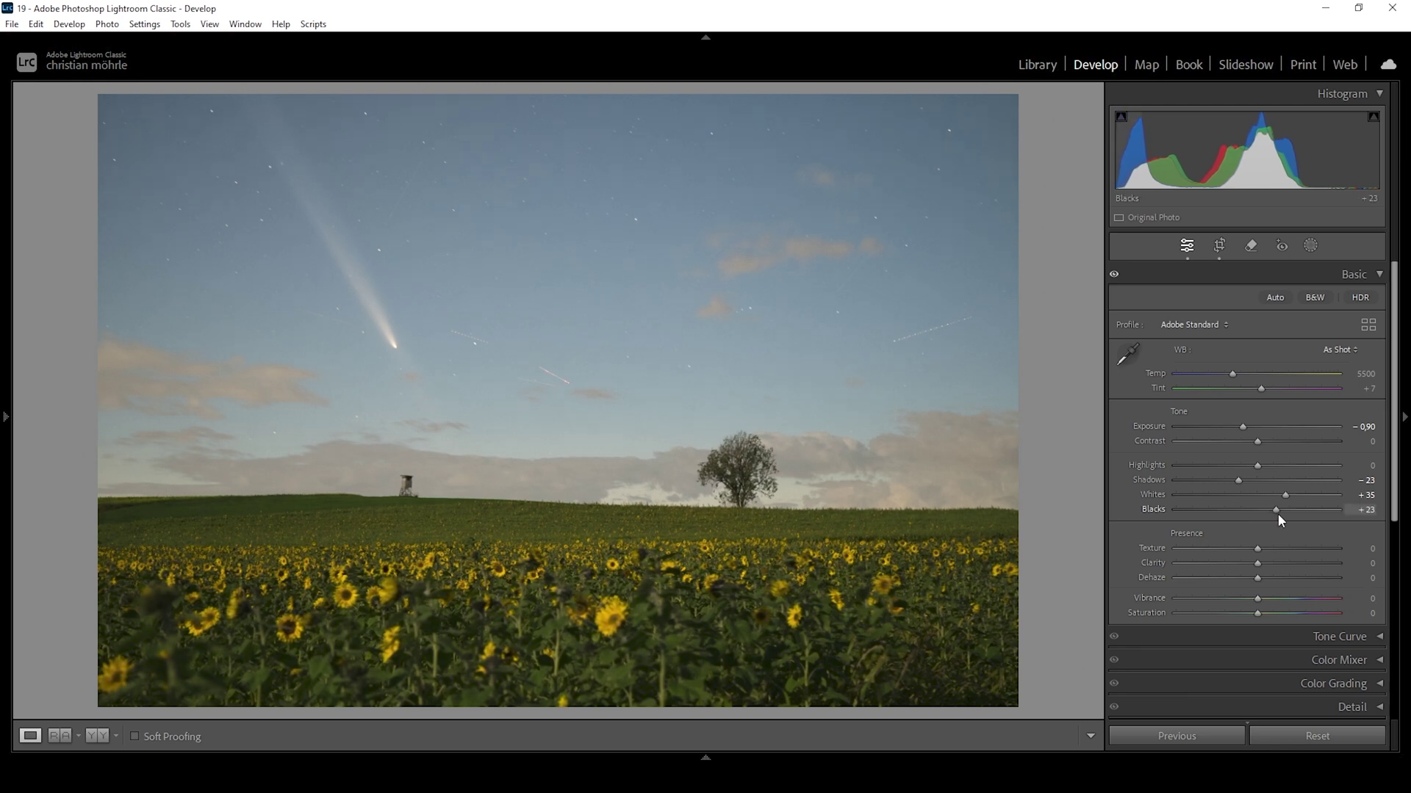
left_click_drag(1282, 516, 1289, 523)
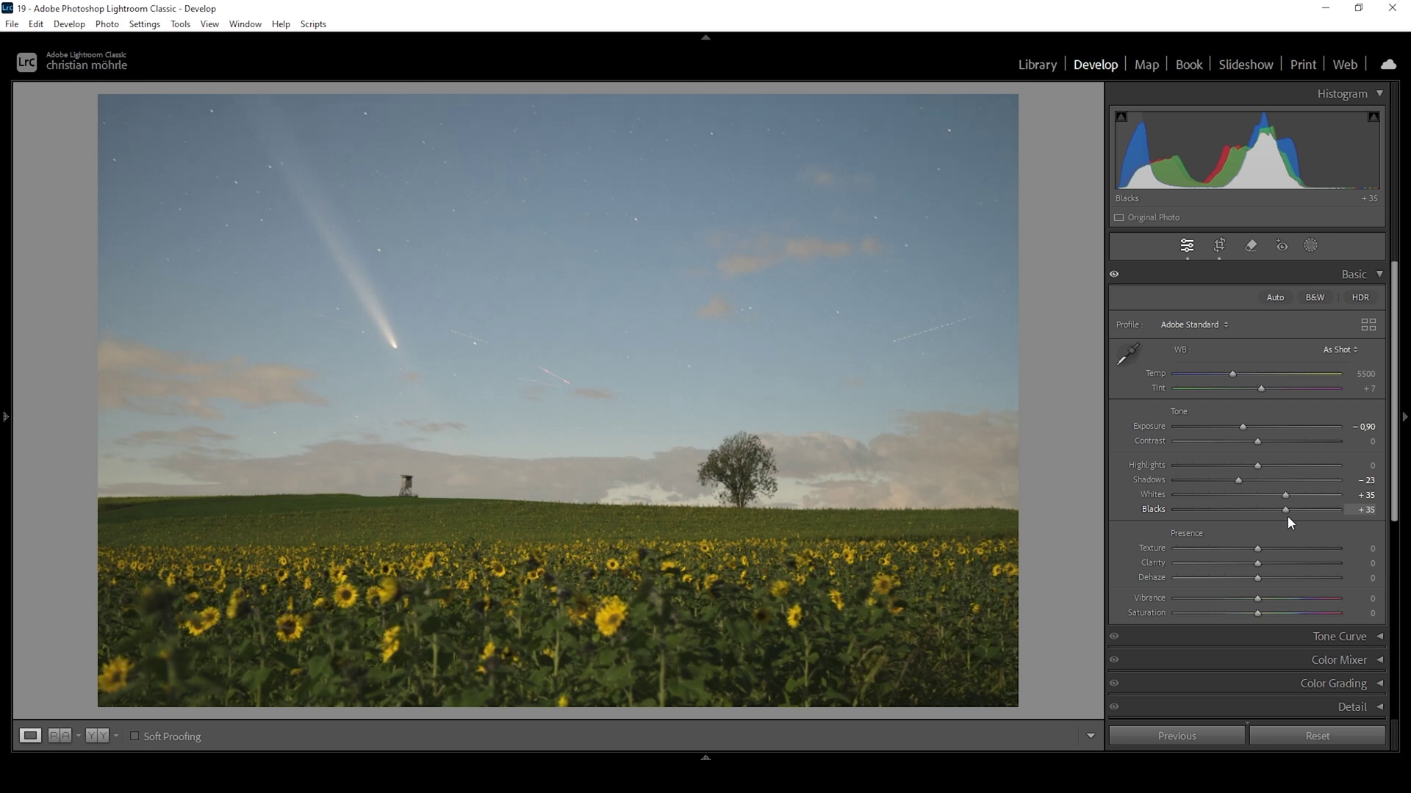
left_click_drag(1289, 516, 1294, 517)
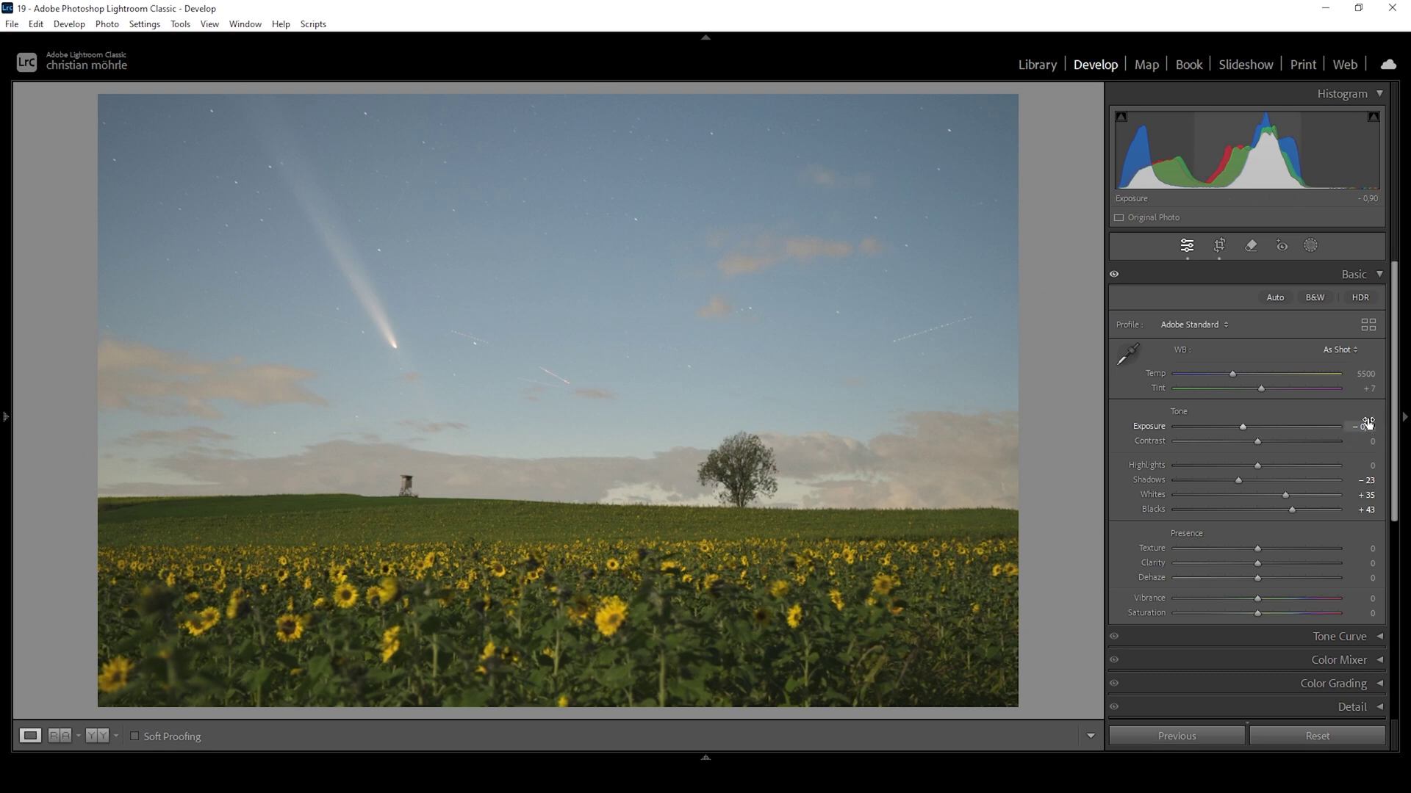
Step: Set the colour temperature to 4800, Texture to +7, Clarity to +4 and Vibrance to +6, and compare the photo before and after
left_click_drag(1232, 374, 1222, 380)
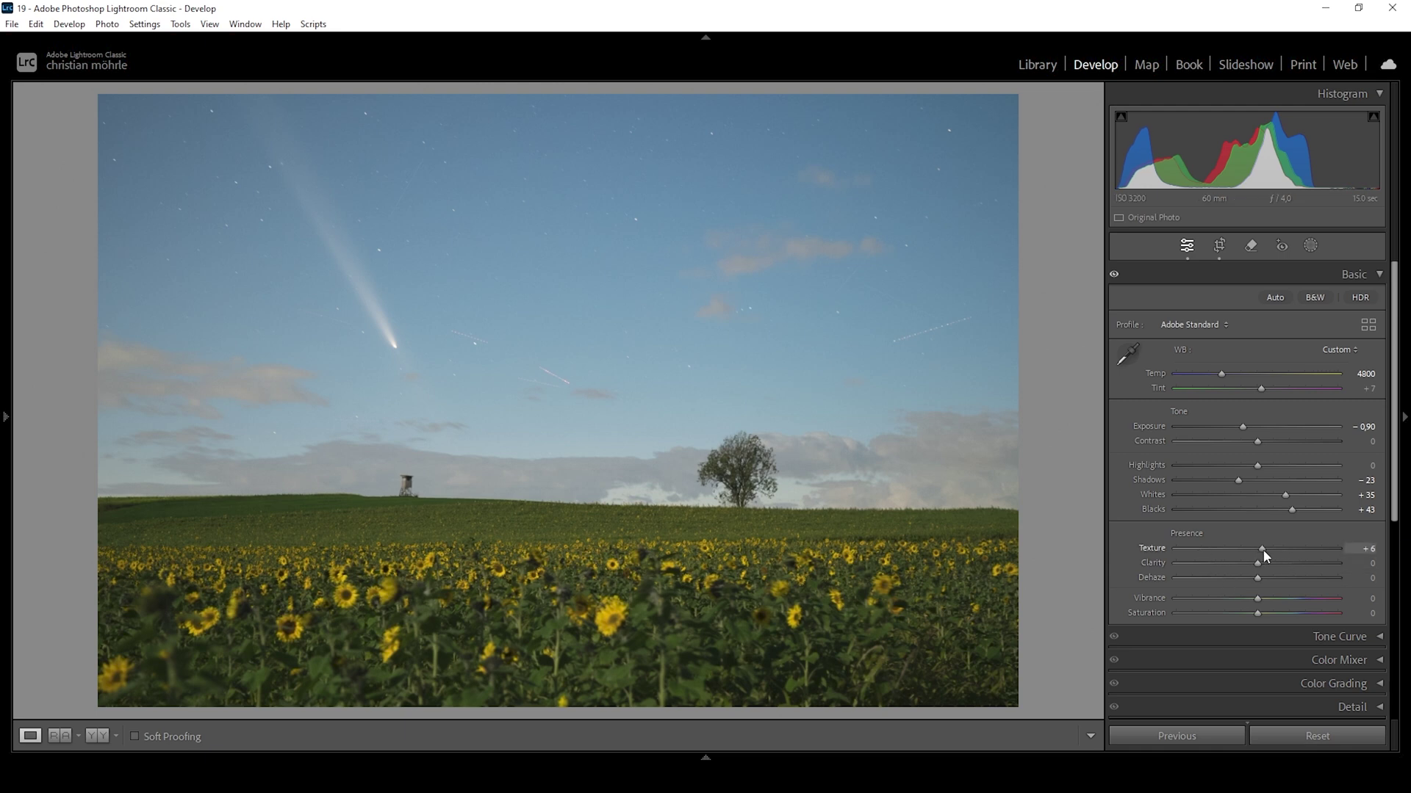
left_click_drag(1264, 550, 1263, 550)
left_click_drag(1259, 568, 1261, 570)
left_click_drag(1257, 598, 1263, 598)
left_click(105, 734)
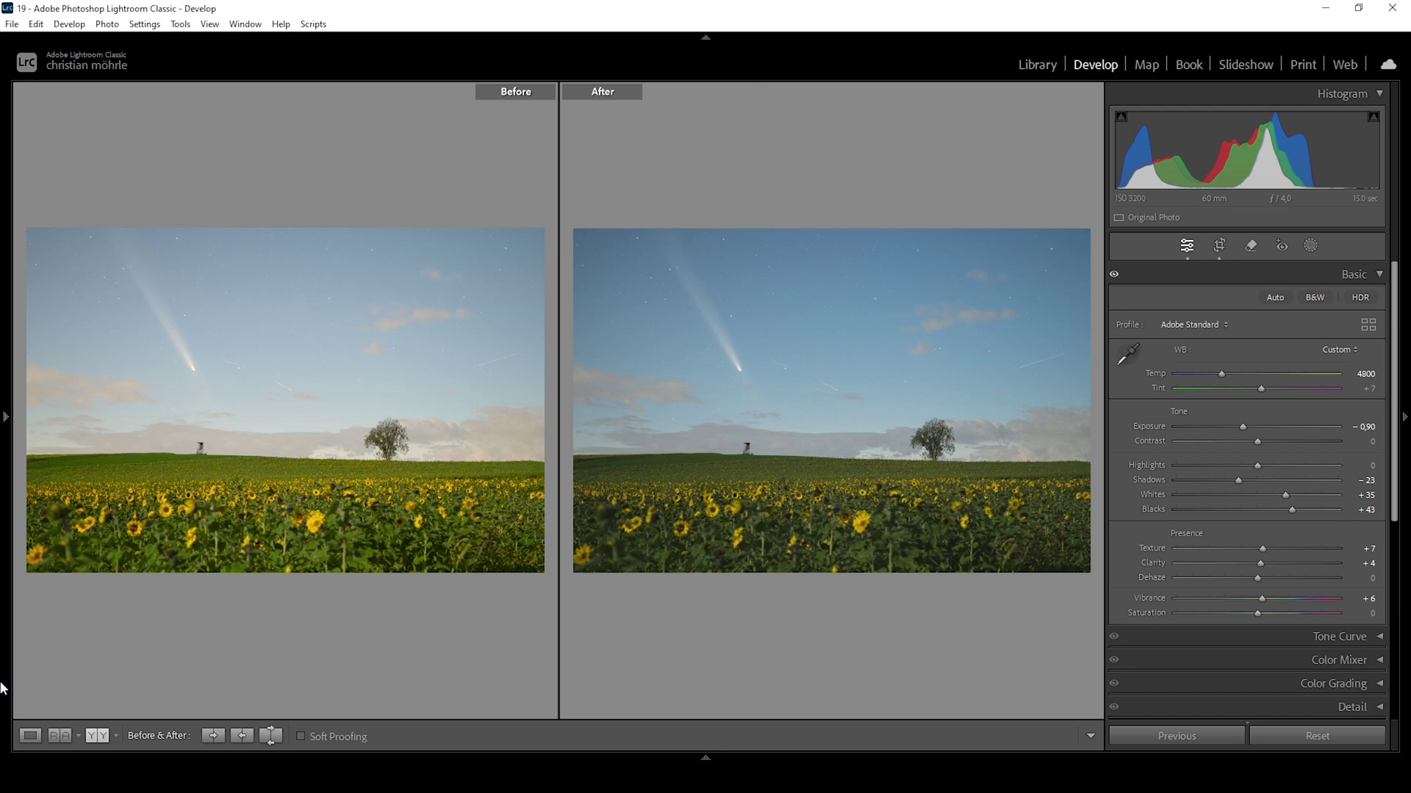
left_click(29, 735)
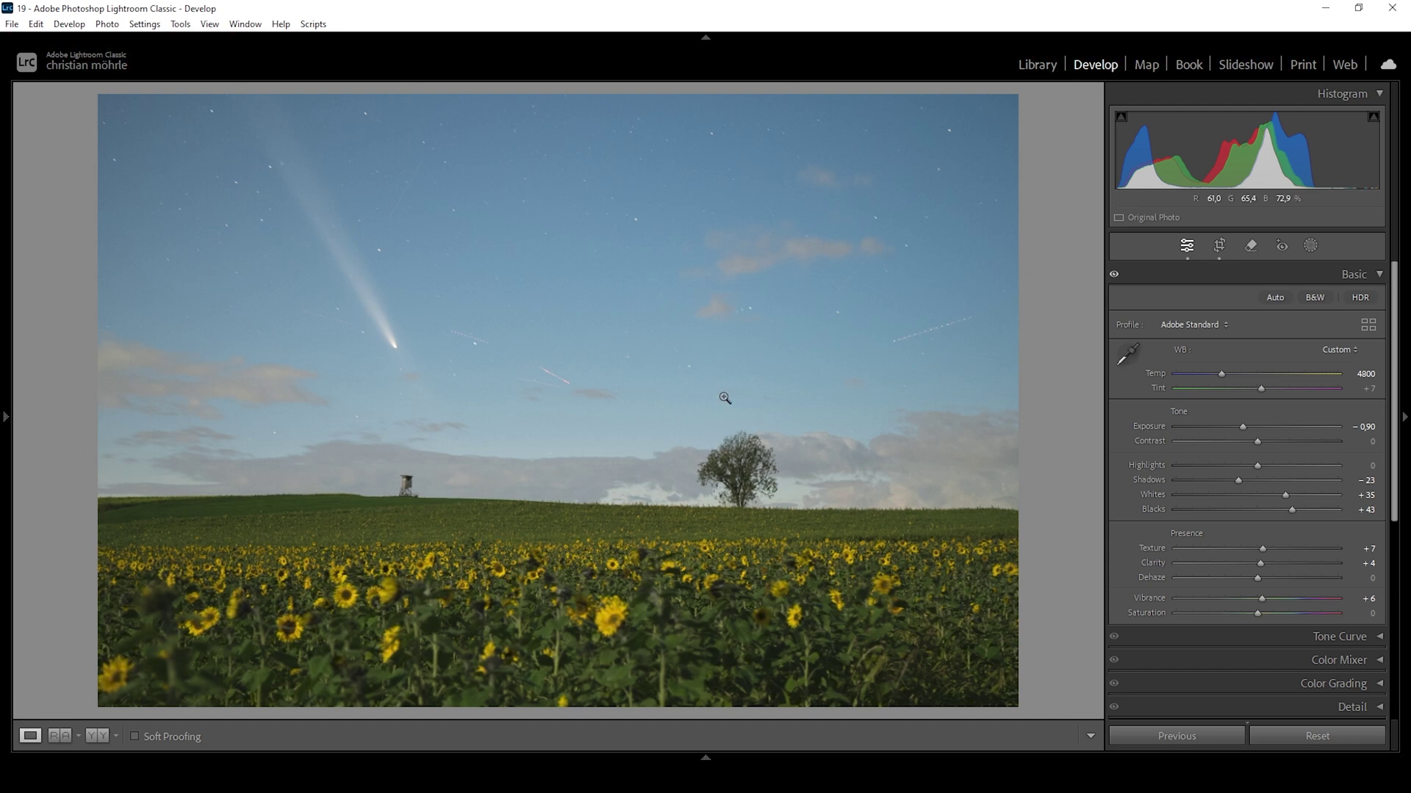
Step: Add a linear gradient mask running from the photo's upper edge down to the start of the sunflower field
left_click(1311, 244)
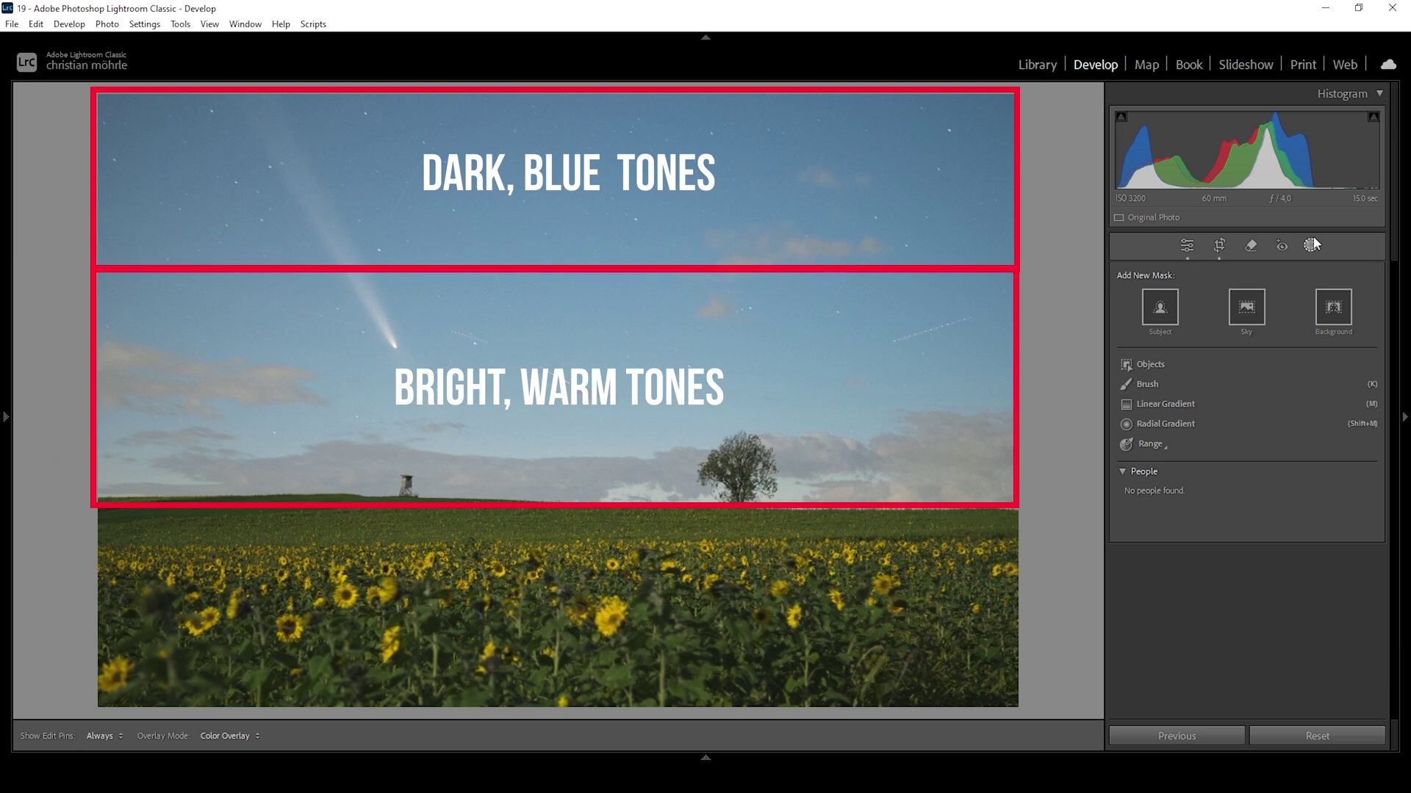
left_click(1185, 402)
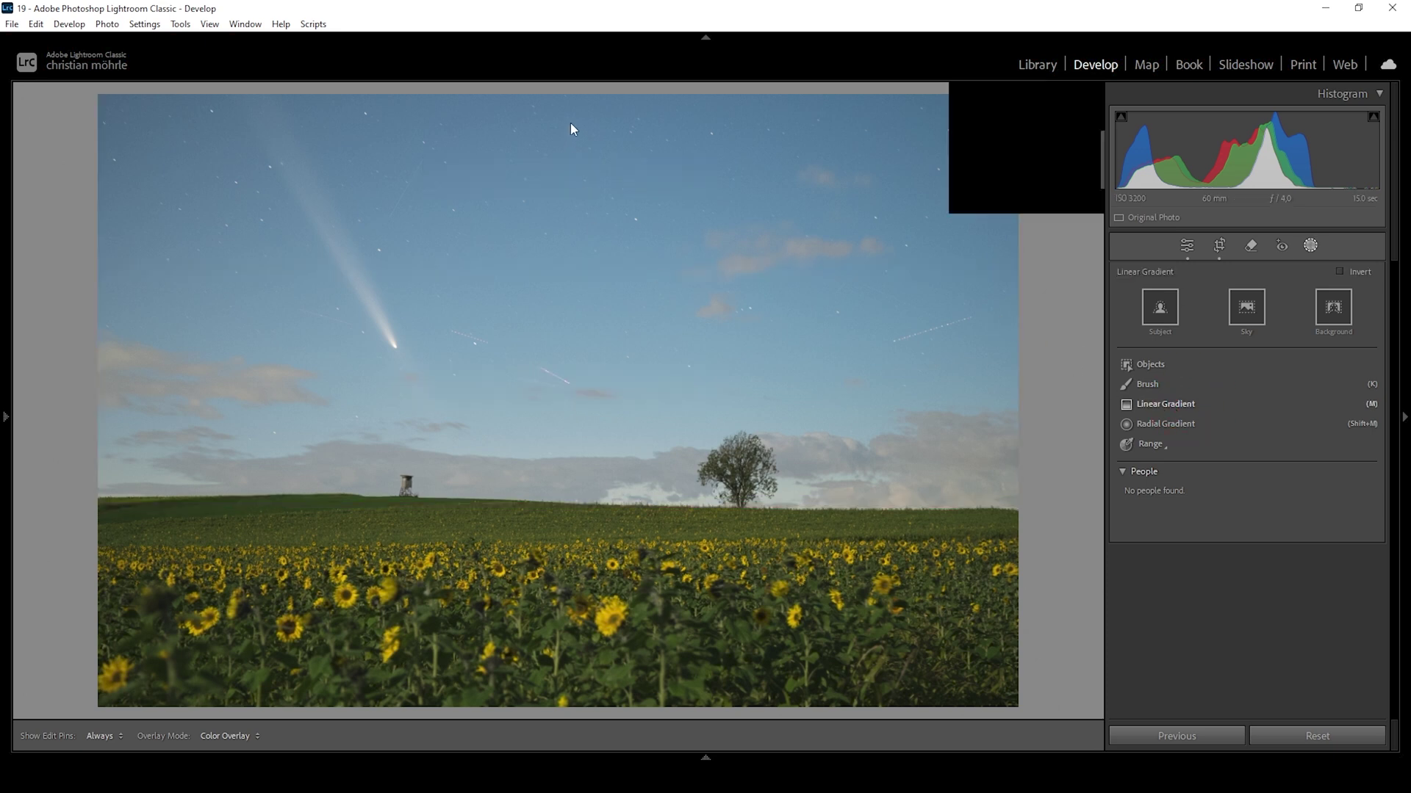
left_click_drag(571, 96, 640, 544)
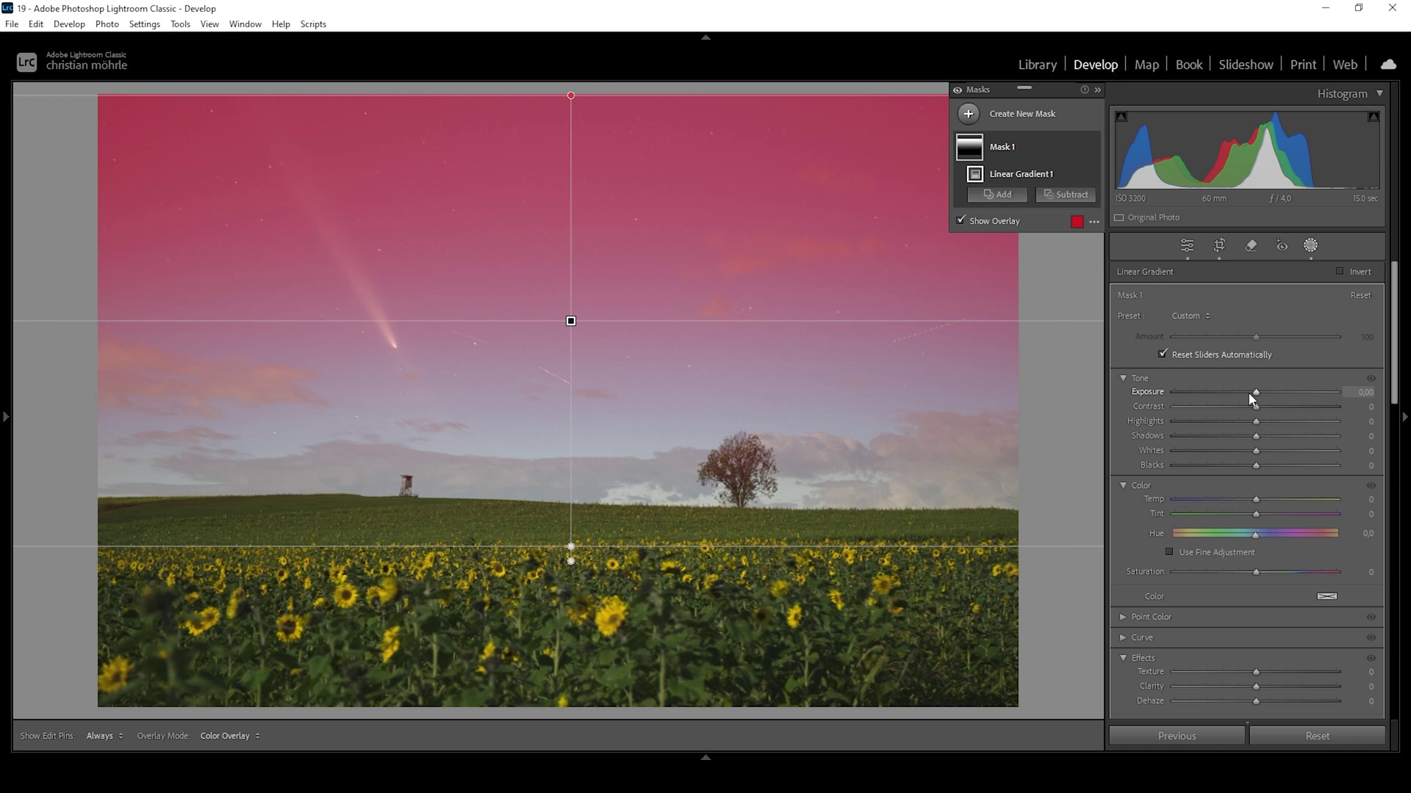
Step: Darken and mute the masked sky with Blacks at -85, Saturation at -20 and Temp at 11
left_click_drag(1253, 466, 1183, 467)
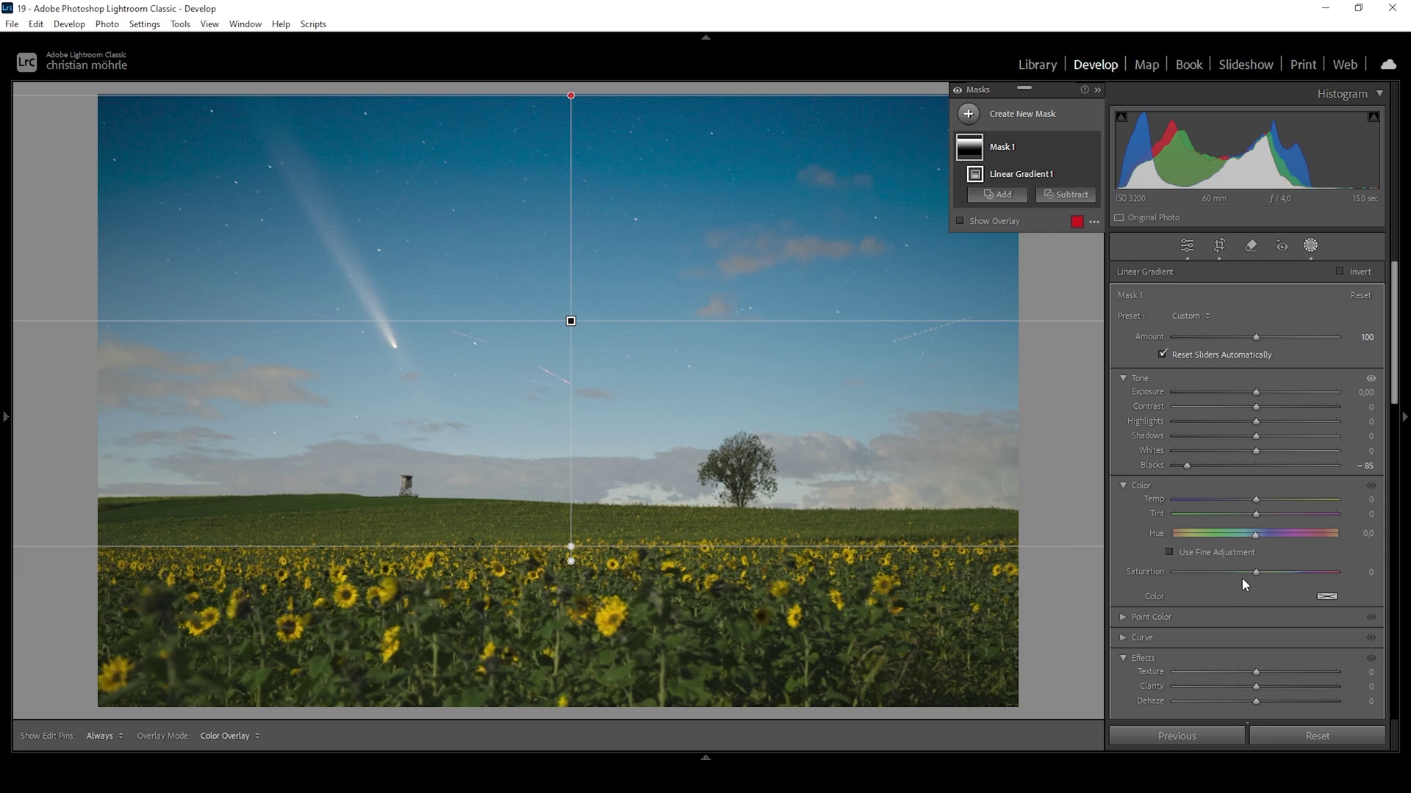
left_click_drag(1252, 573, 1239, 573)
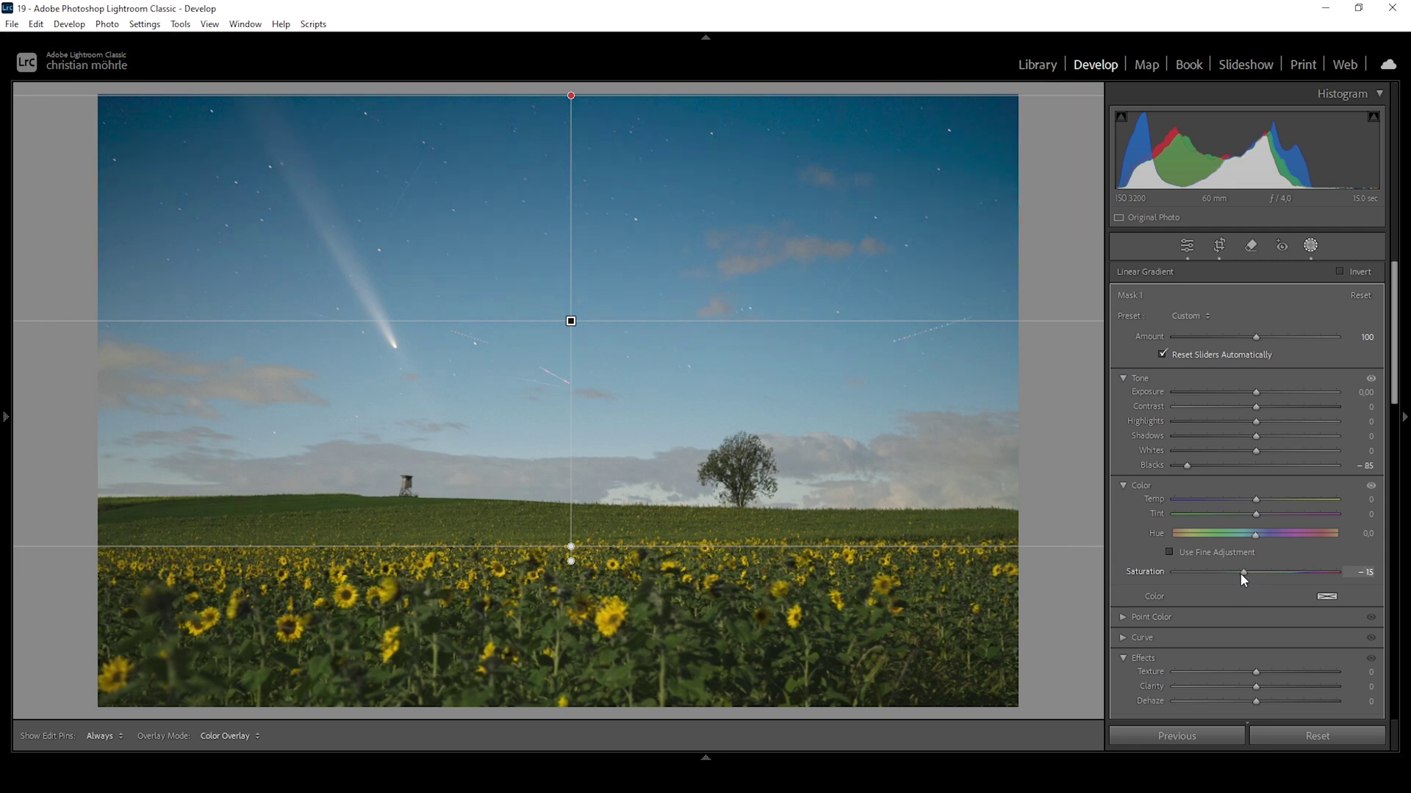
left_click_drag(1240, 574, 1240, 572)
left_click_drag(1240, 575, 1240, 576)
left_click_drag(1258, 506, 1254, 507)
left_click_drag(1255, 502, 1263, 504)
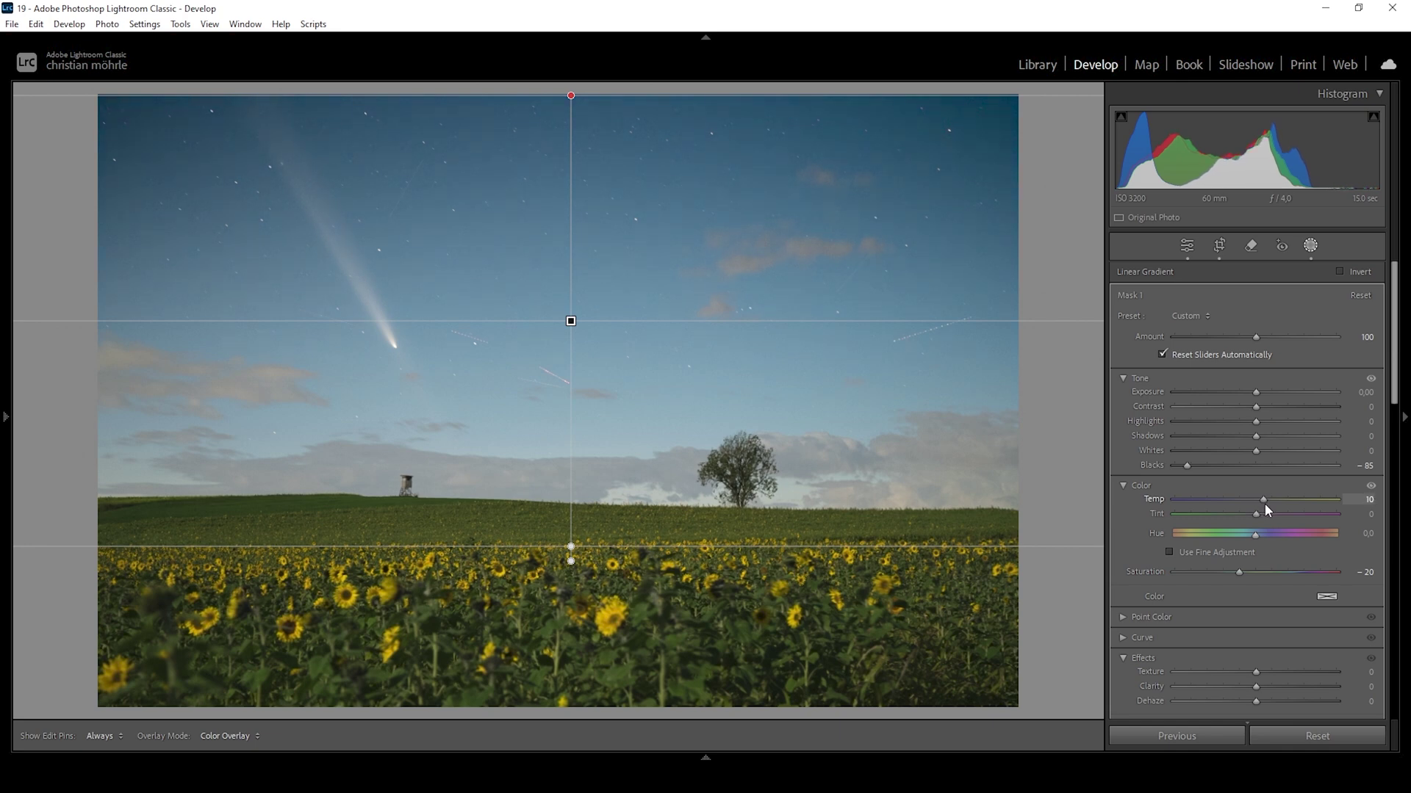
left_click_drag(1265, 504, 1267, 504)
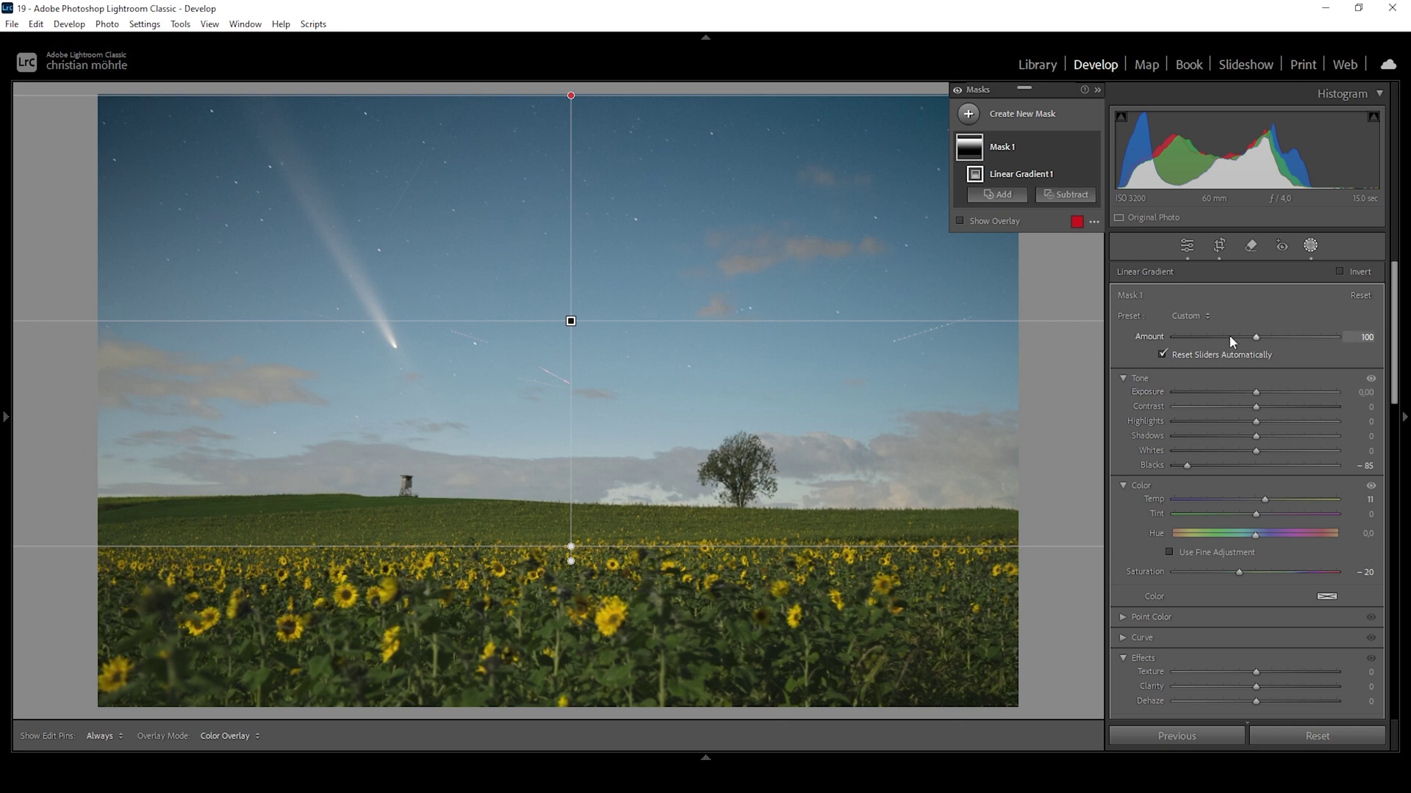
Step: Add a second linear gradient mask over the upper sky, fading out just above the horizon, and extend its start beyond the photo's upper edge
right_click(999, 136)
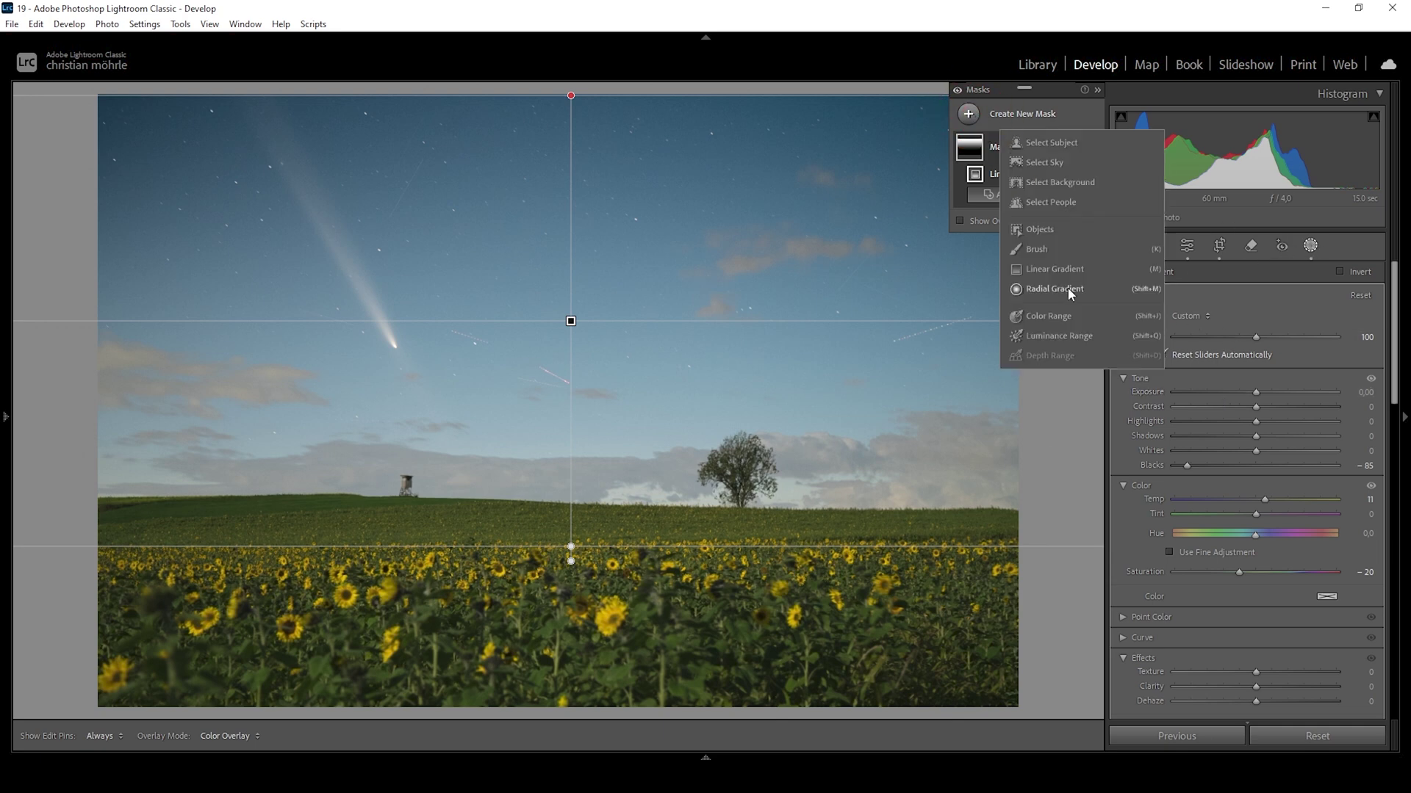
left_click(1032, 290)
key("m")
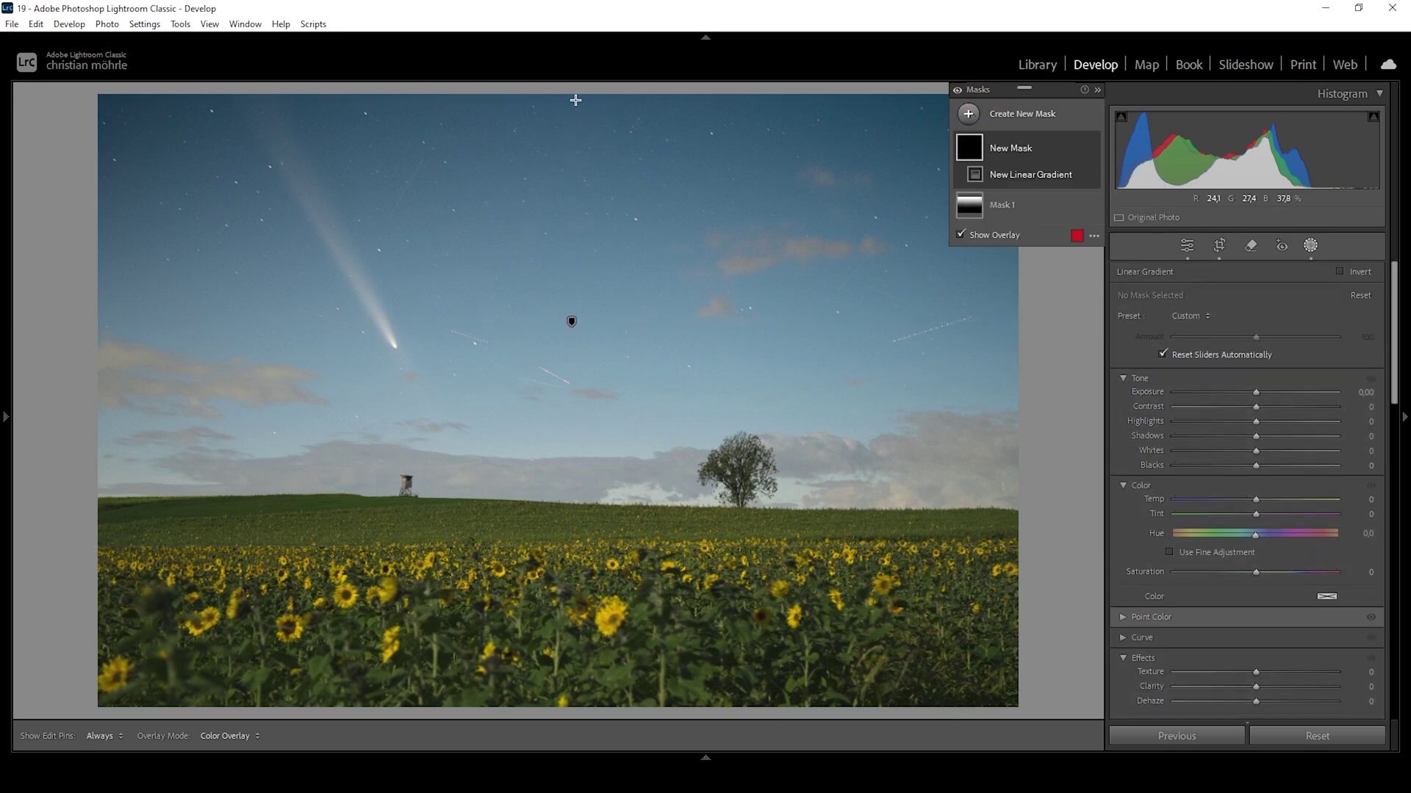
left_click_drag(573, 94, 552, 444)
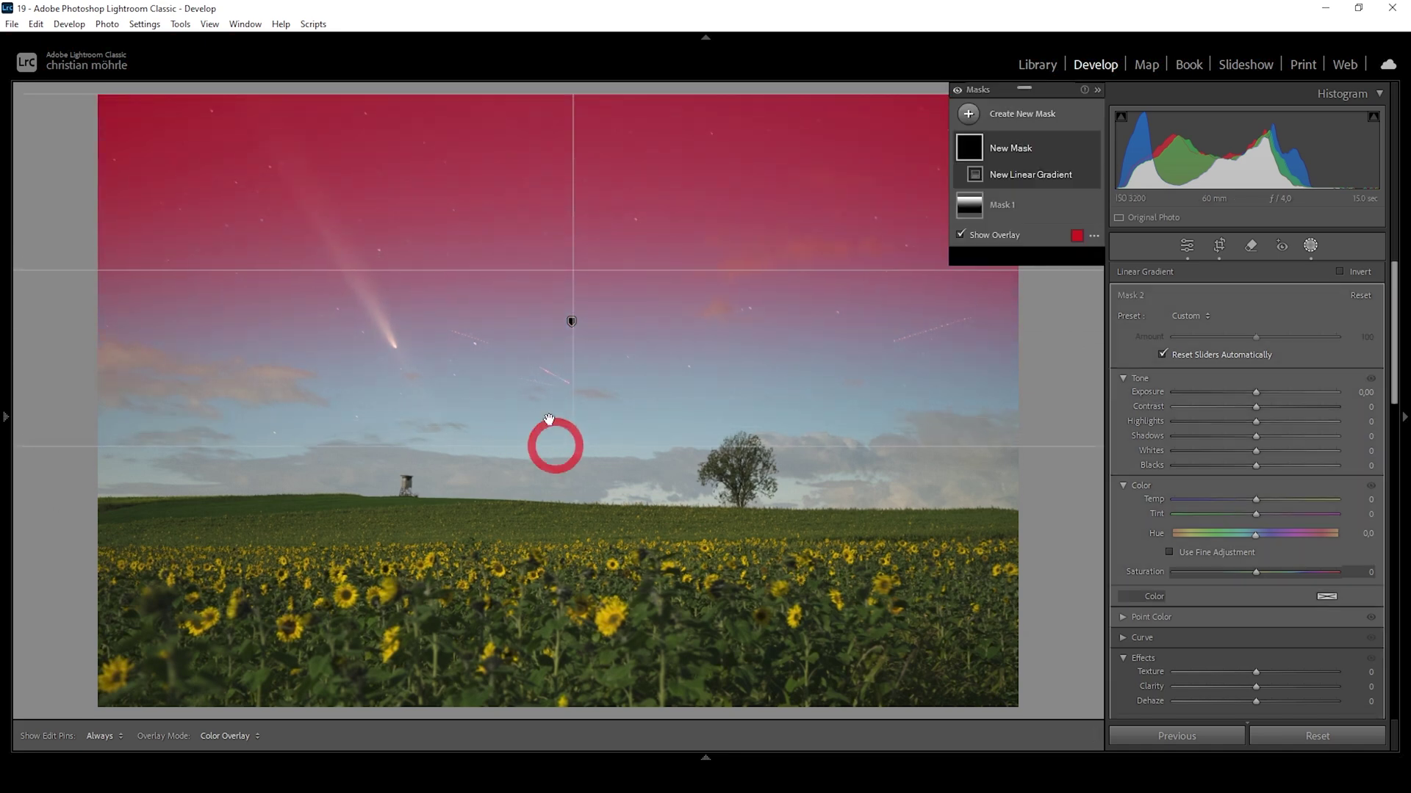
left_click_drag(570, 98, 576, 15)
left_click_drag(573, 446, 573, 459)
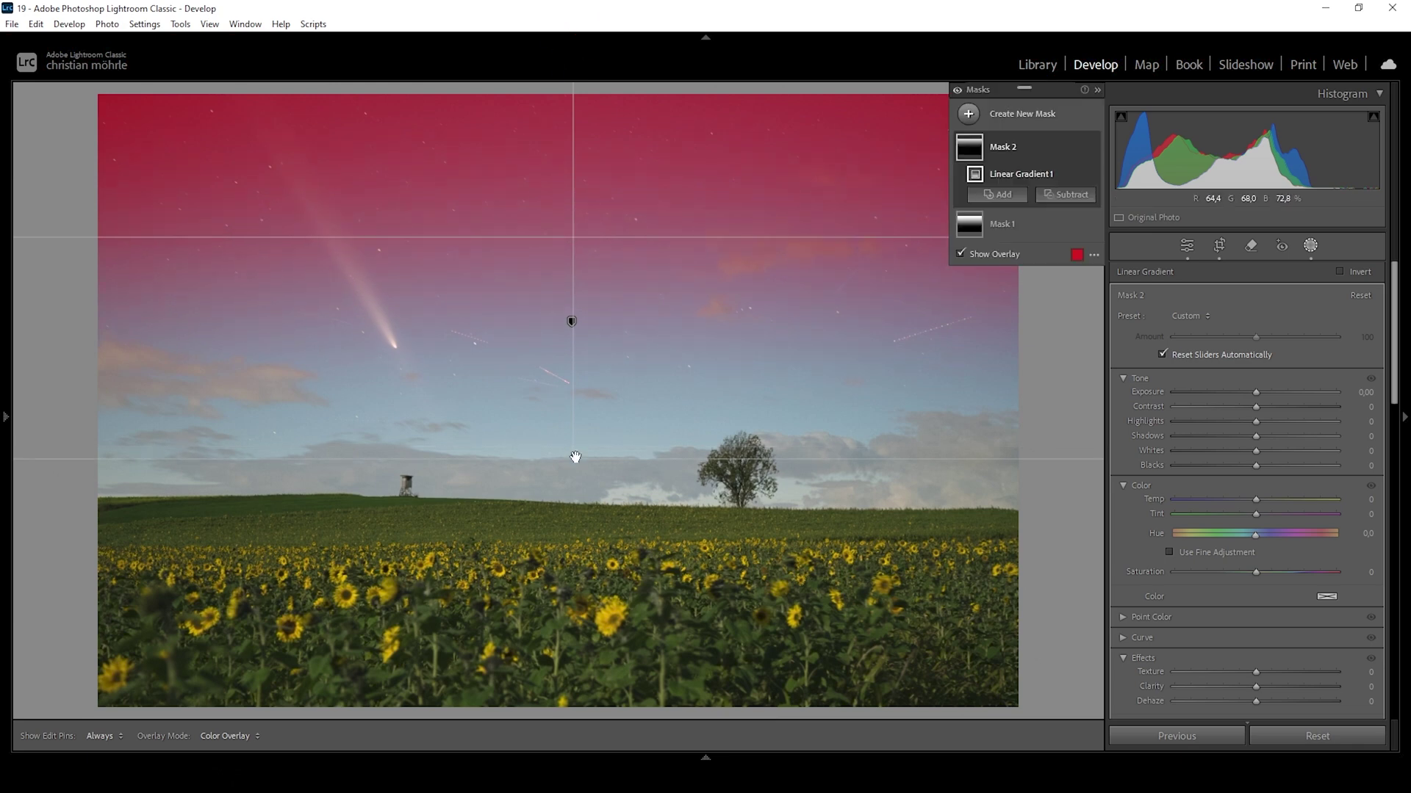
Step: Set the second gradient mask's Exposure to -0.20, Contrast to 10 and Temp to 6
left_click_drag(1256, 394, 1256, 400)
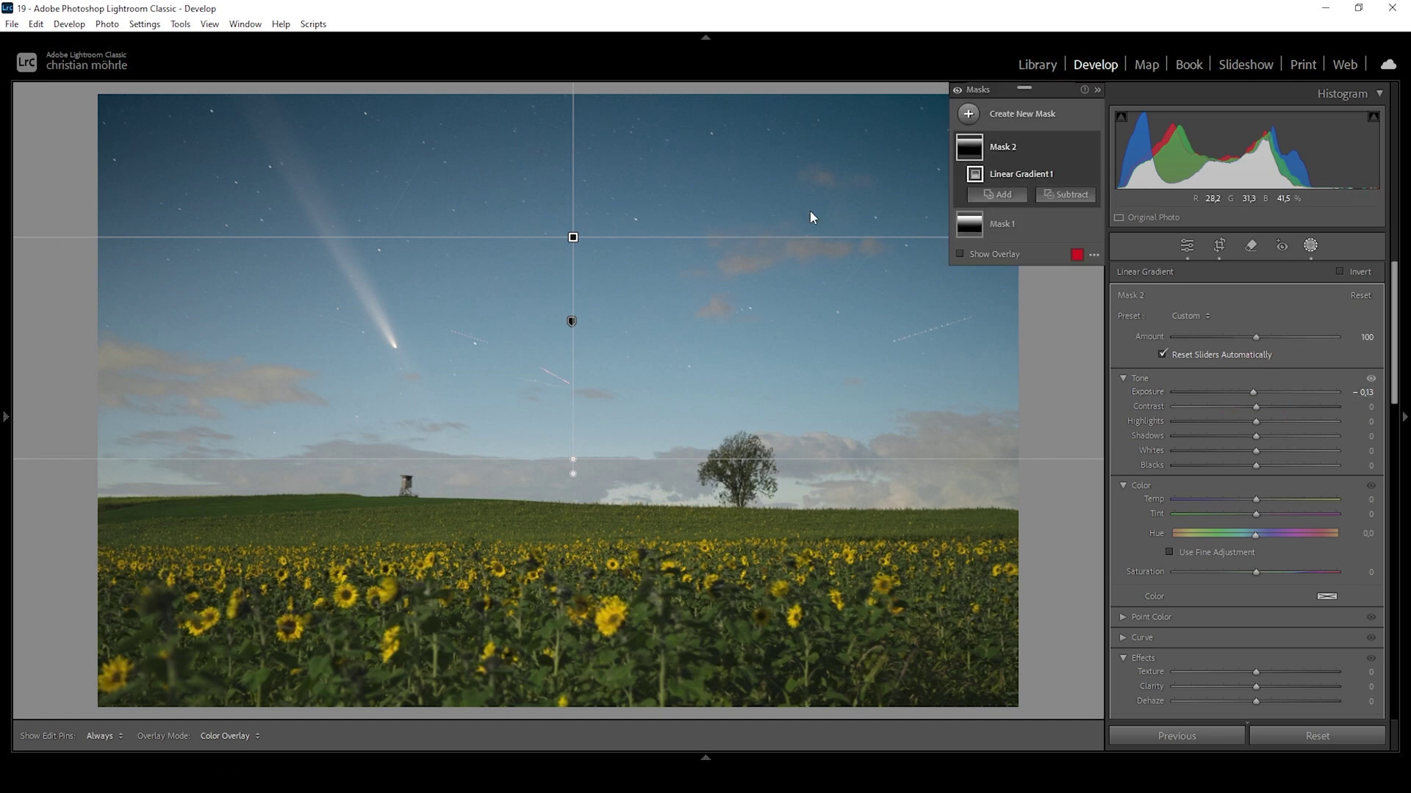
left_click_drag(1249, 394, 1250, 395)
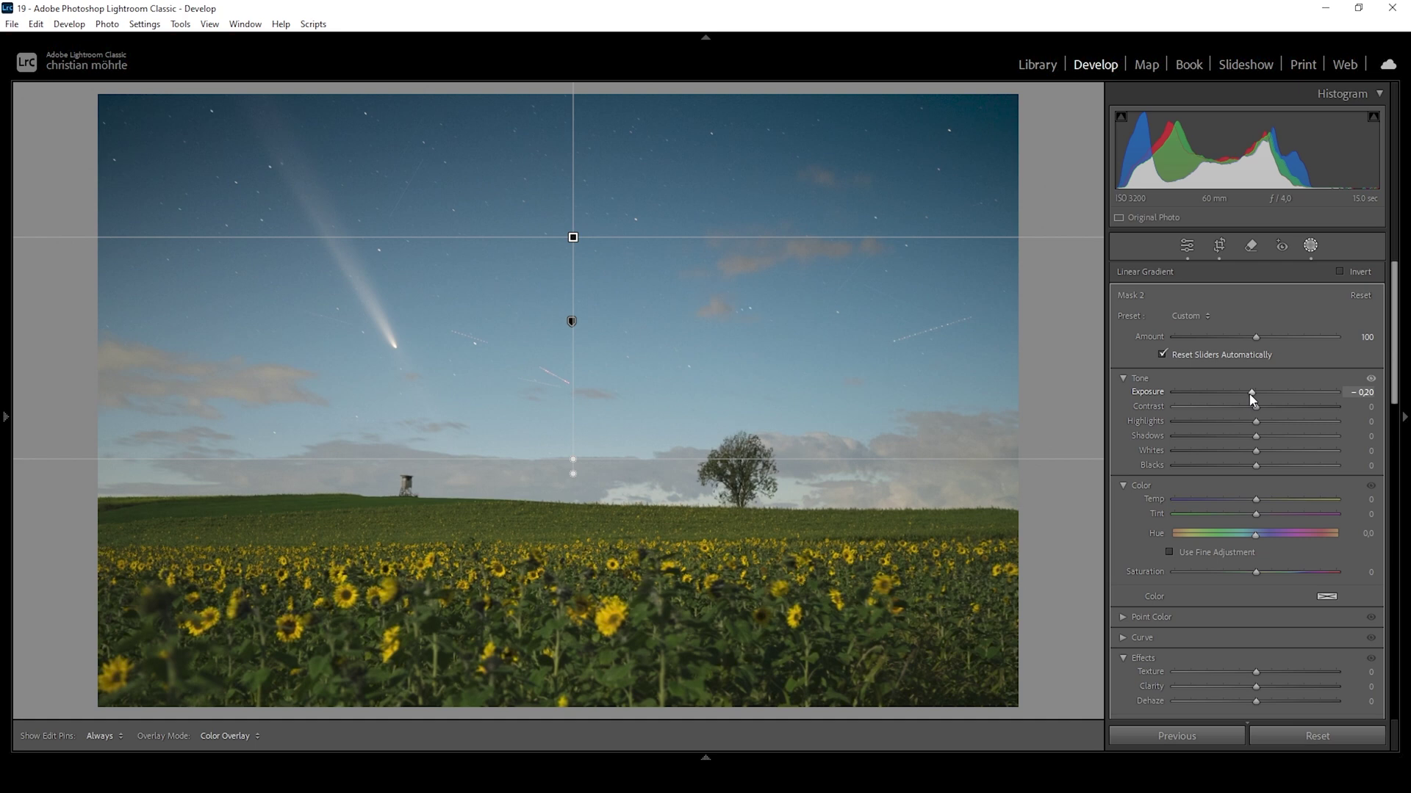
left_click_drag(1252, 395, 1267, 412)
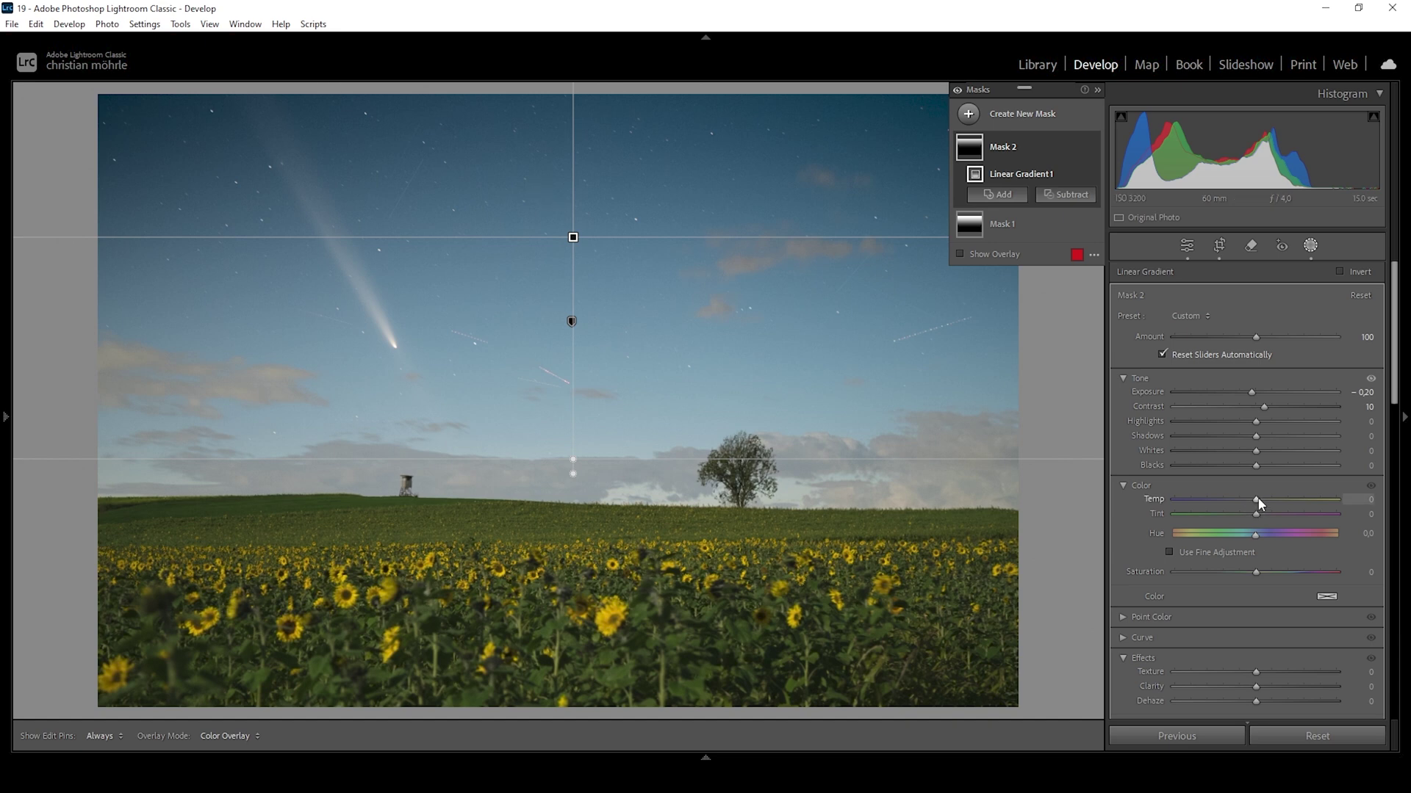
left_click_drag(1257, 501, 1259, 499)
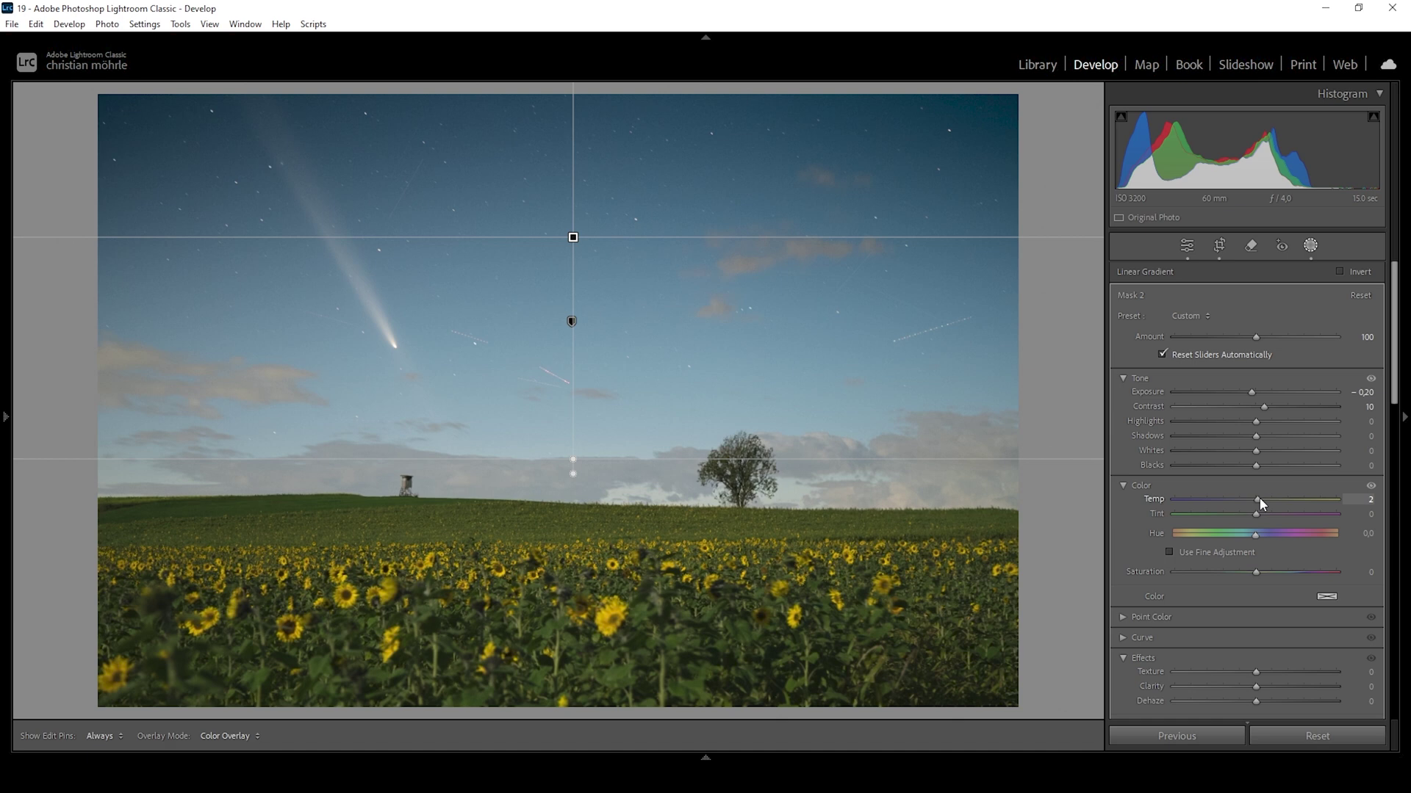
left_click_drag(1259, 499, 1263, 499)
Step: Create a sky mask and subtract a linear gradient from its upper part, leaving only the lower sky near the horizon selected
left_click(969, 113)
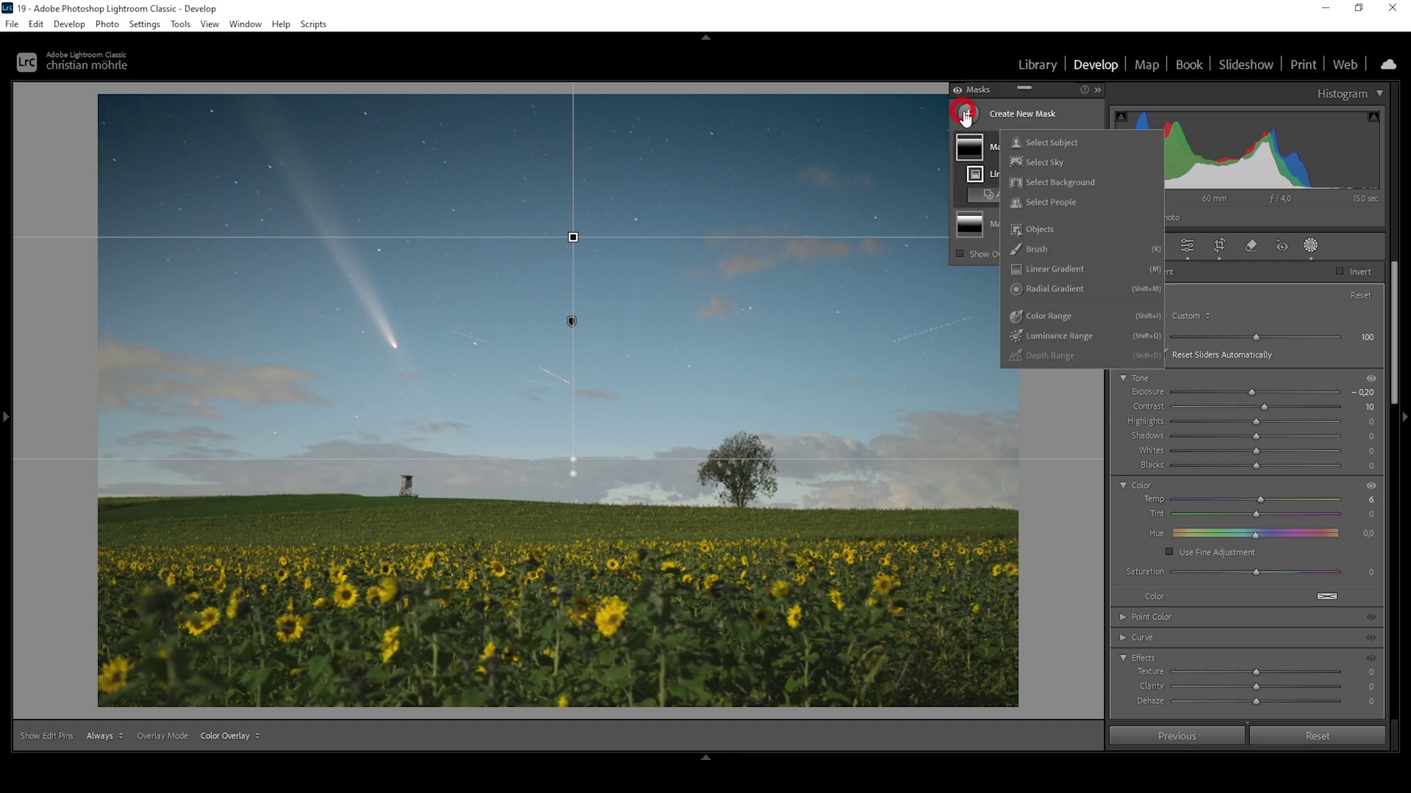
left_click(1052, 163)
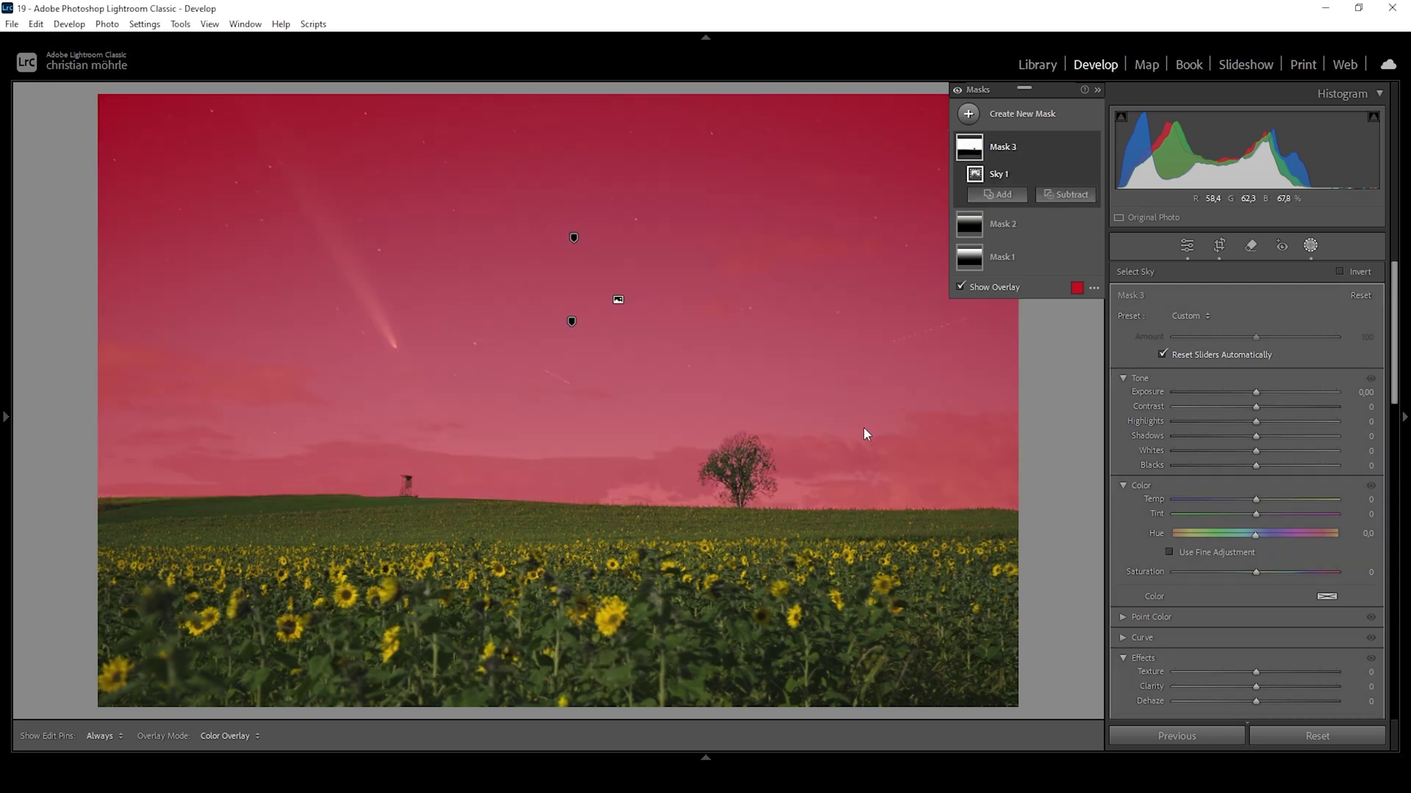
left_click(1065, 195)
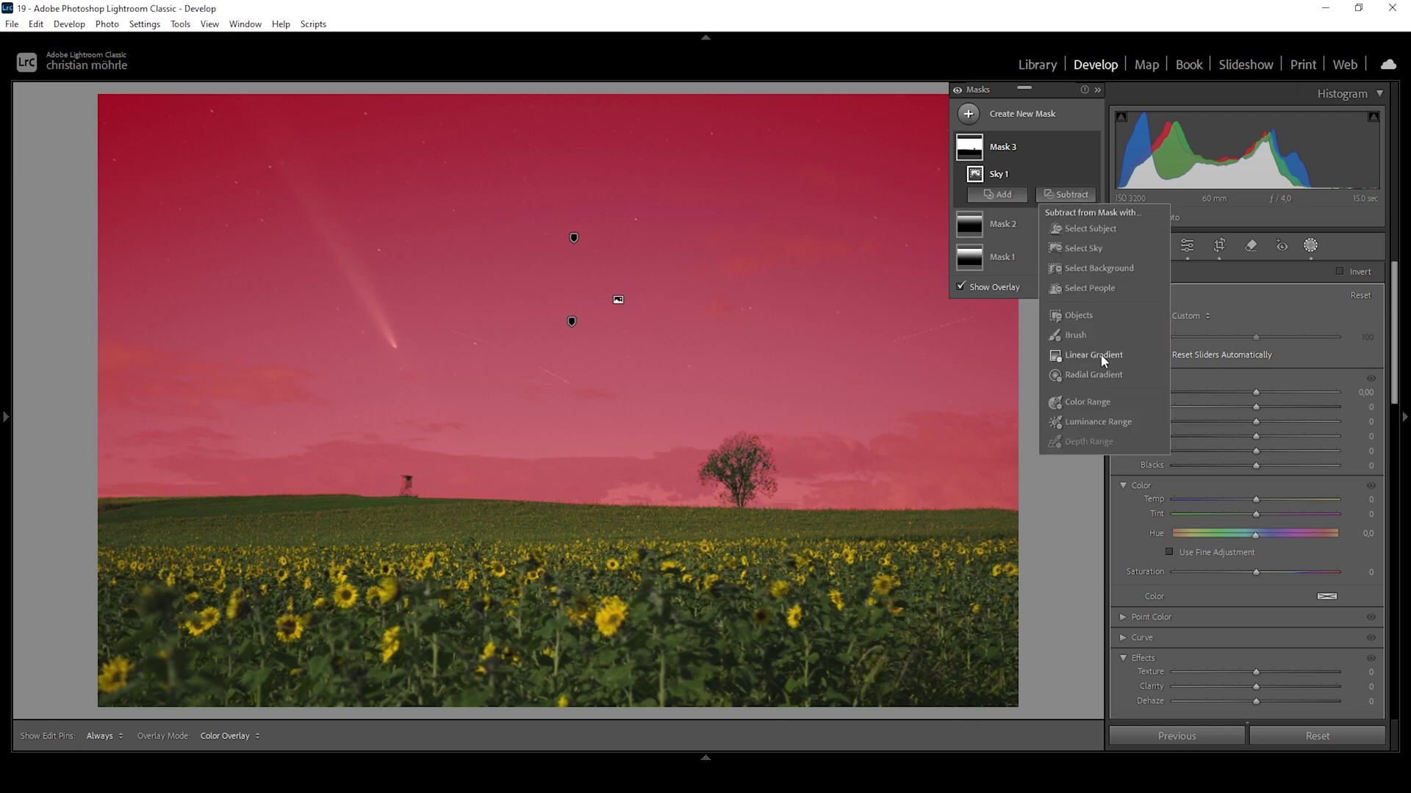
left_click(1095, 355)
left_click_drag(550, 208, 557, 257)
left_click_drag(548, 557, 551, 675)
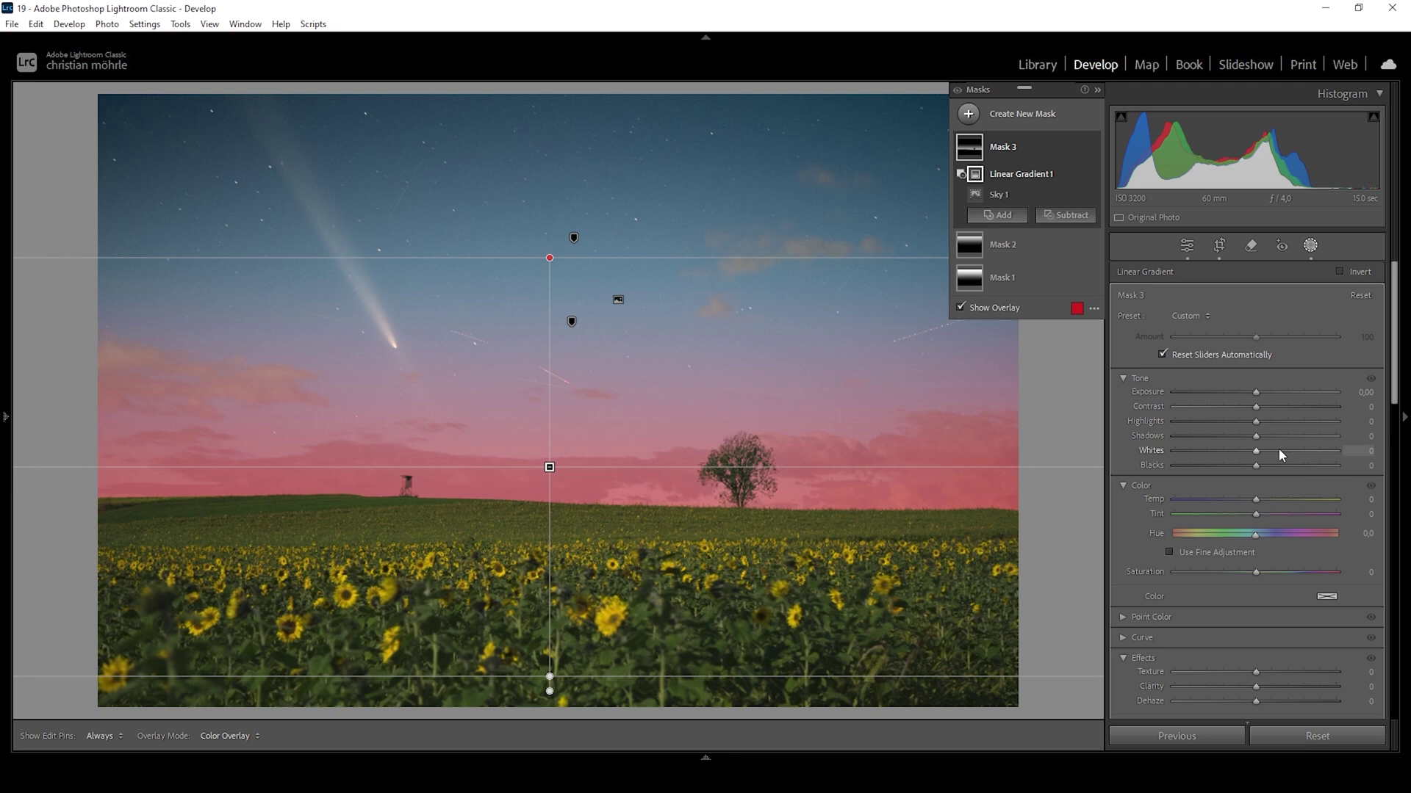
Step: Brighten and warm the masked lower sky with Whites at 50 and Temp at 48
left_click(1258, 458)
left_click_drag(1268, 451, 1296, 452)
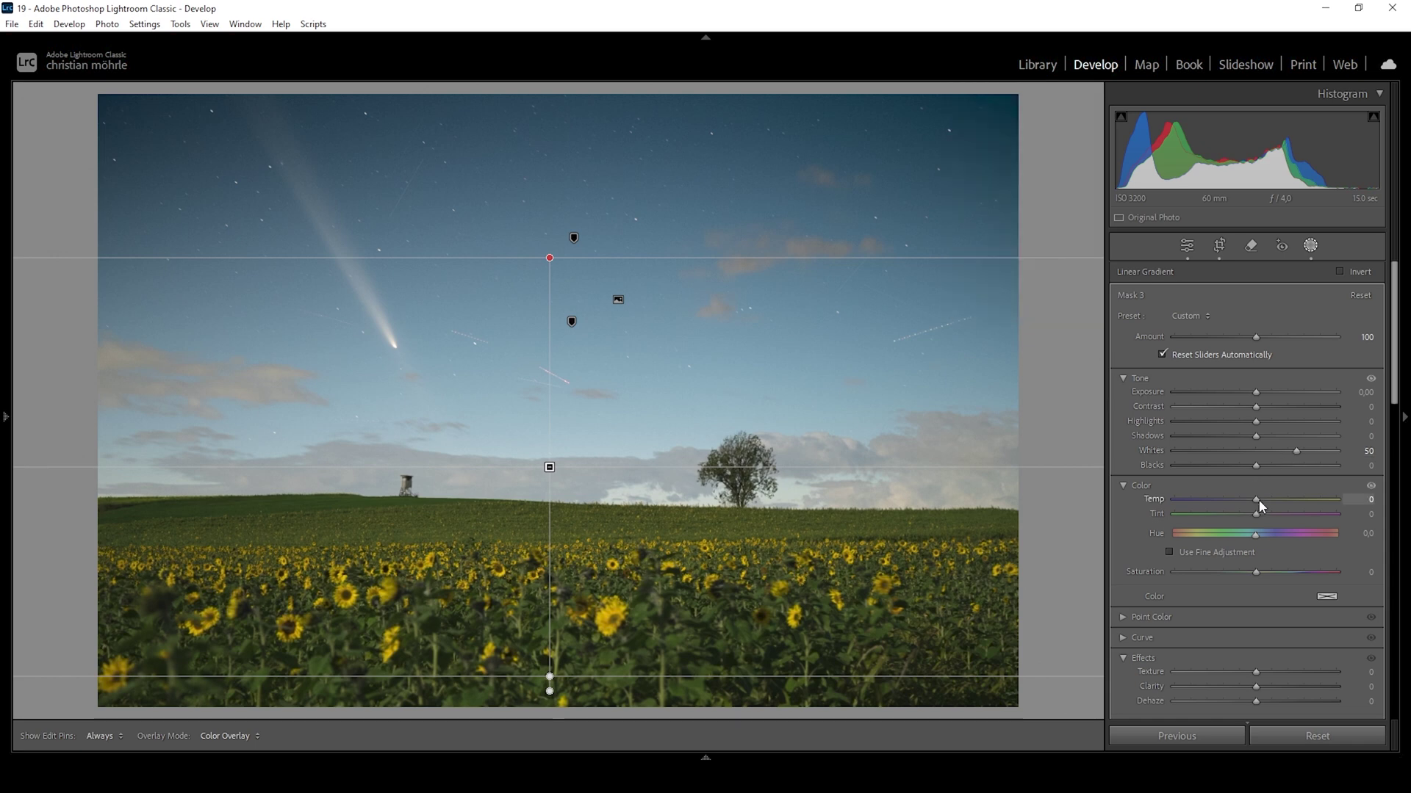
left_click_drag(1269, 501, 1299, 506)
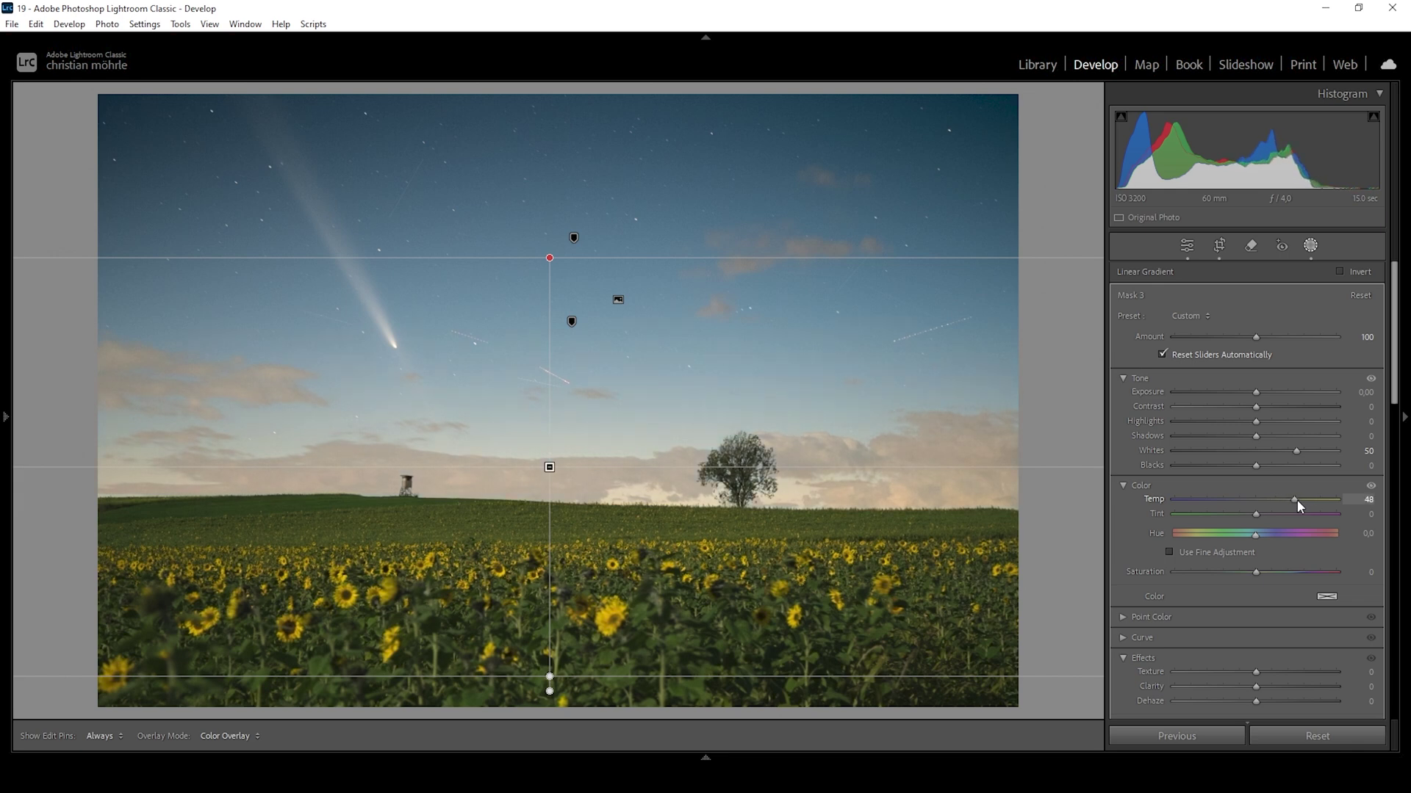
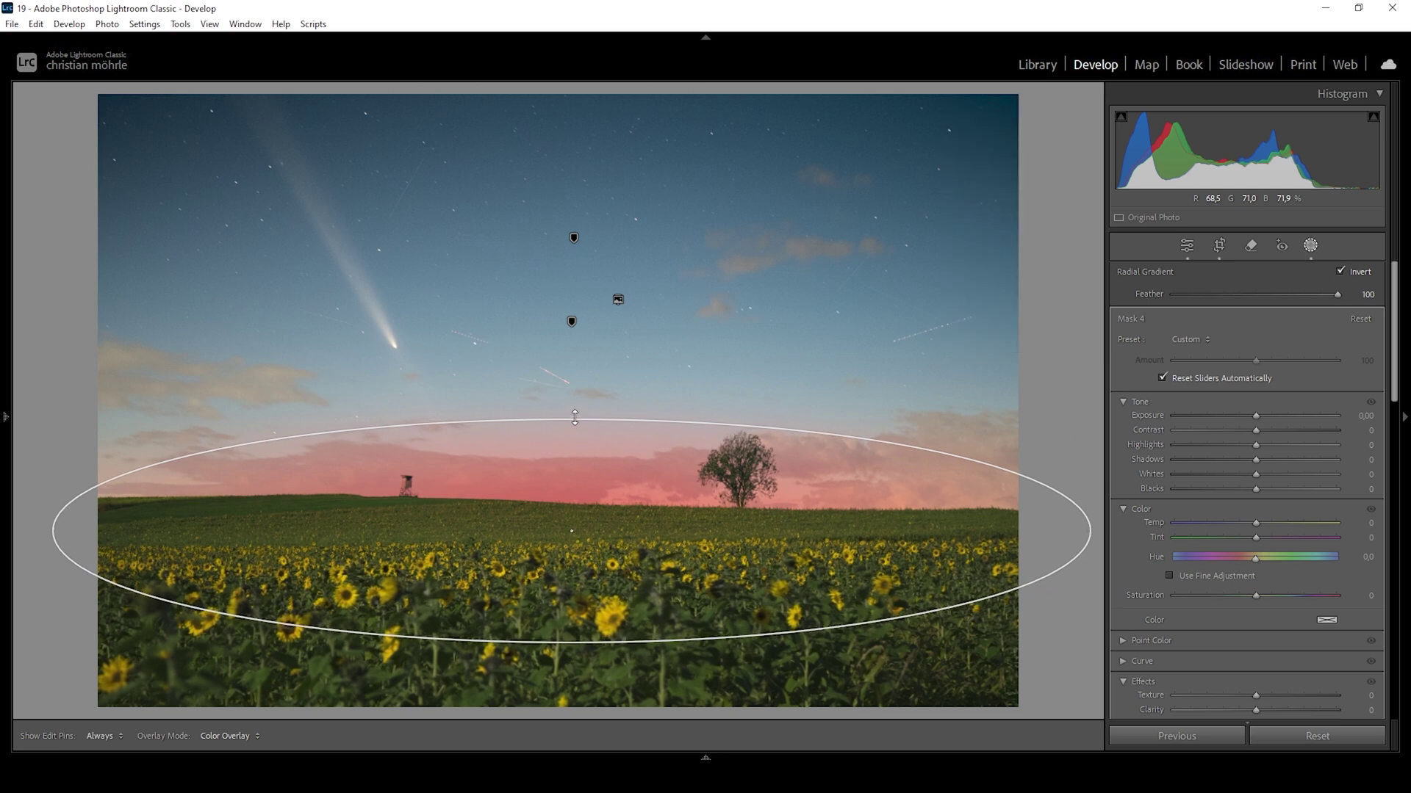
Step: Narrow the radial gradient over the horizon to roughly the photo's width, and set its Whites to 34, Exposure to 0.15 and Temp to 60
left_click_drag(52, 531, 111, 534)
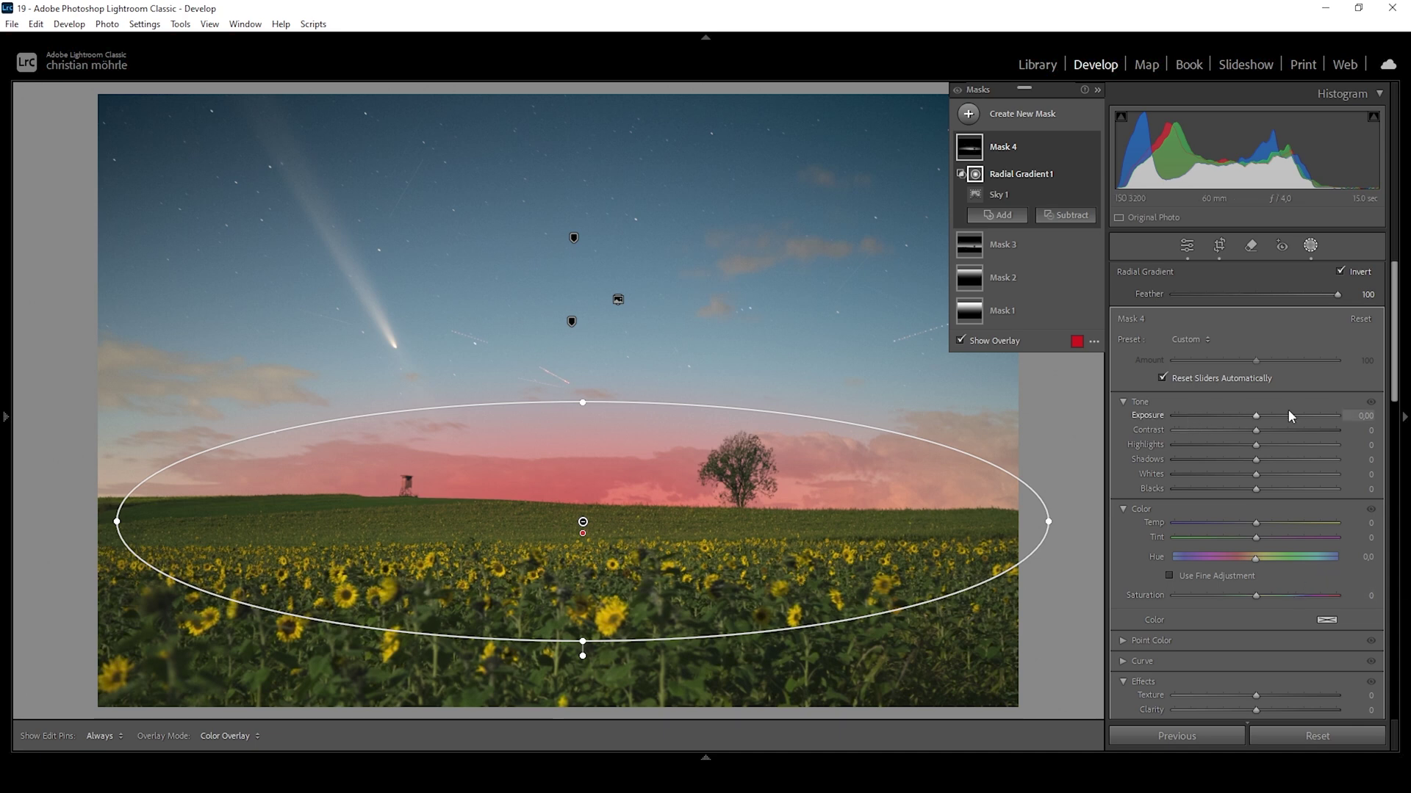
left_click_drag(1255, 475, 1279, 474)
left_click_drag(1262, 422, 1263, 415)
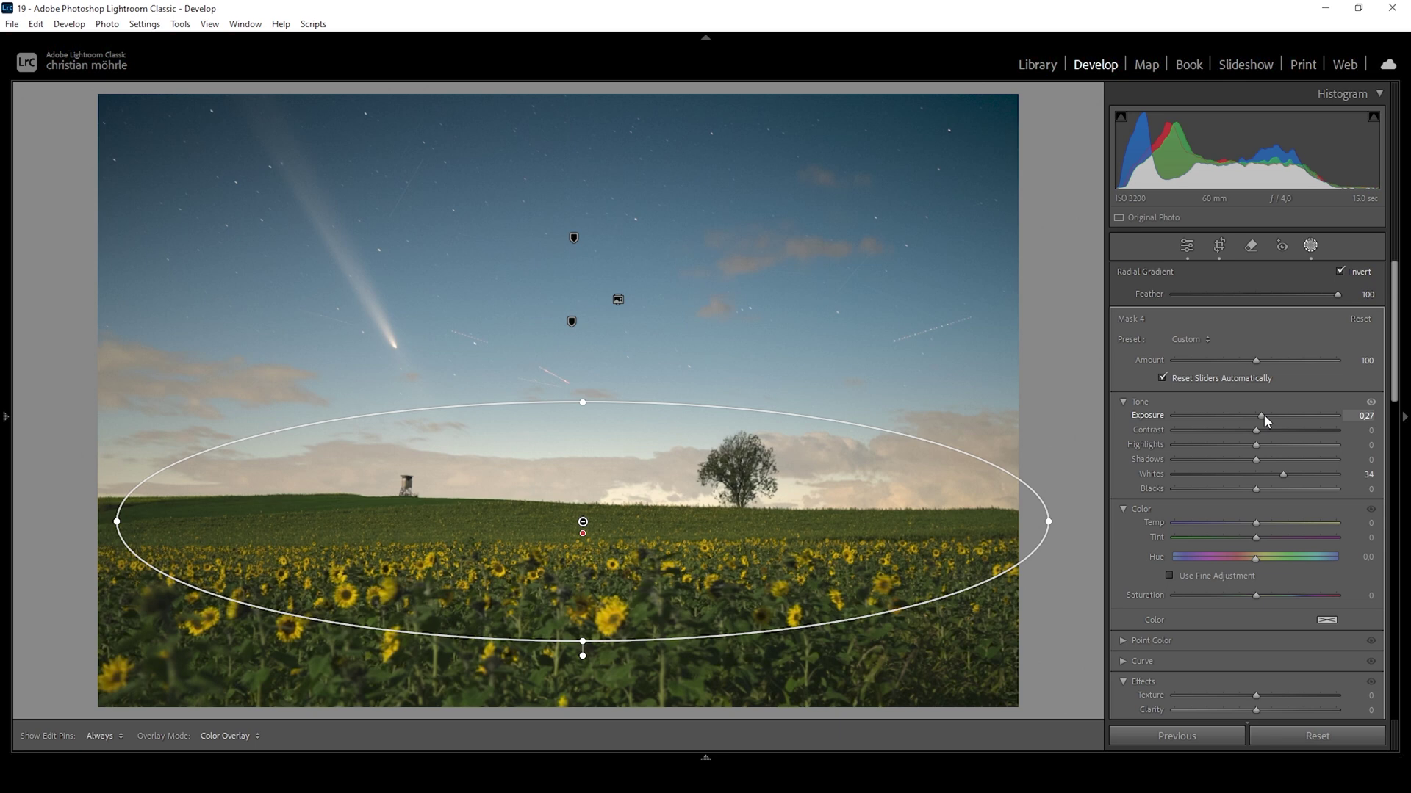
left_click_drag(1263, 416, 1258, 416)
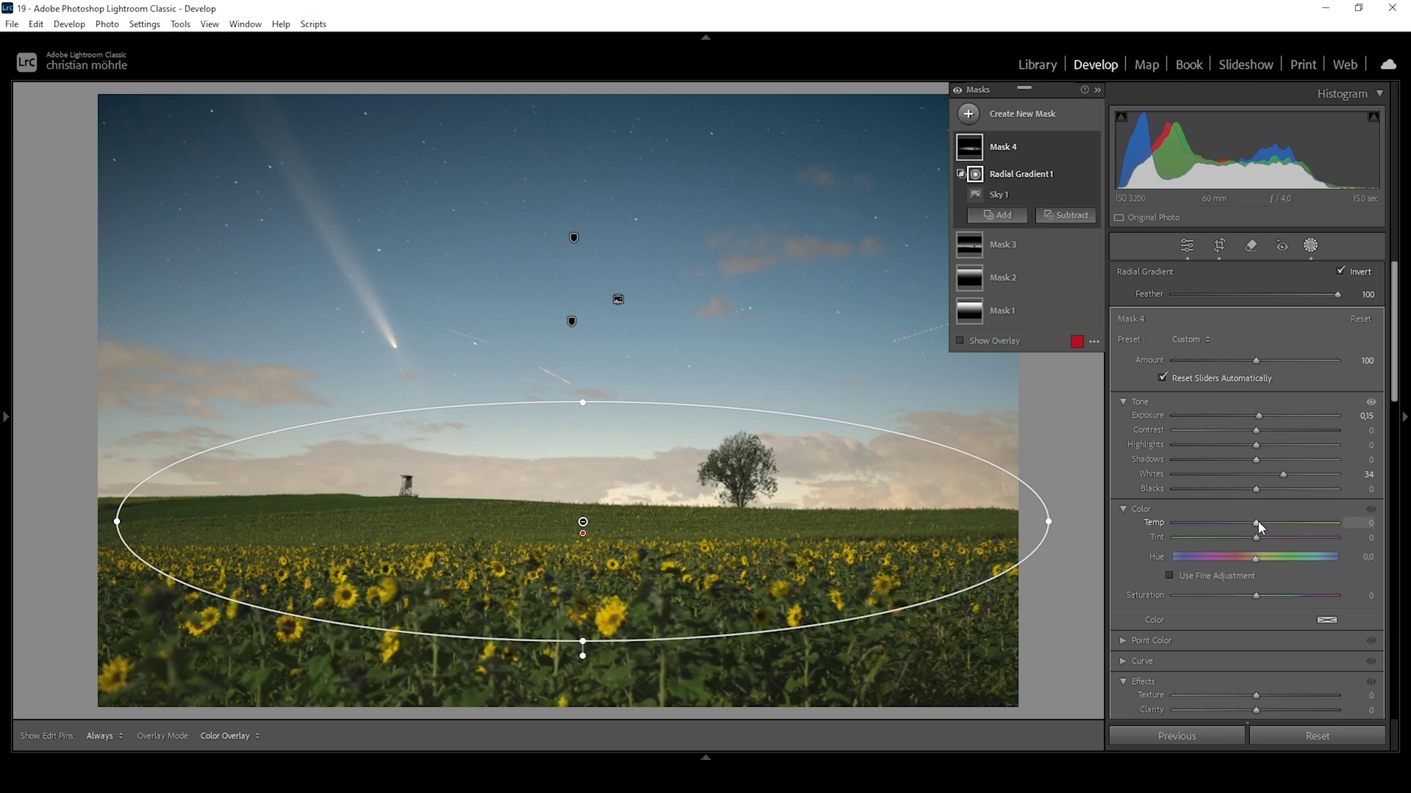
left_click_drag(1258, 527, 1302, 523)
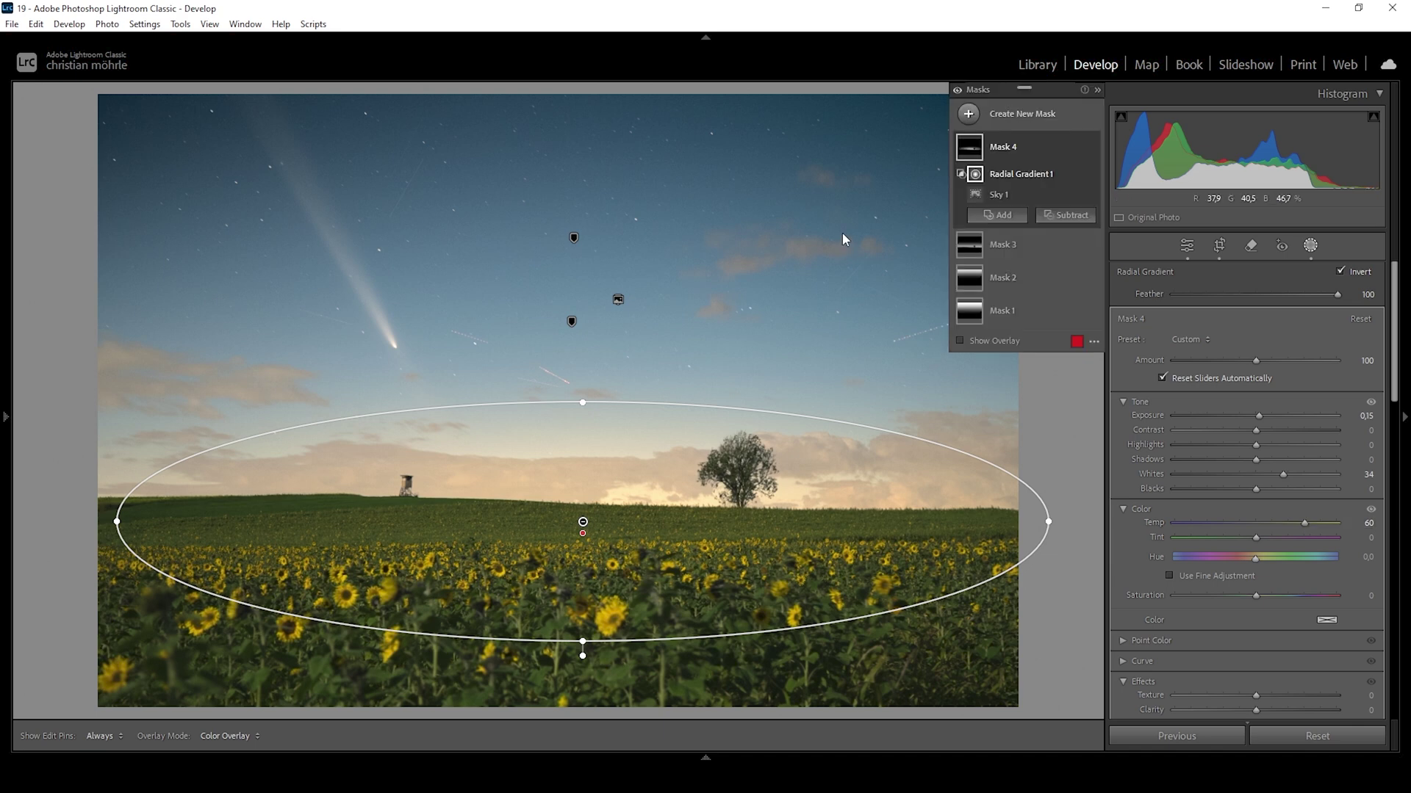
Step: Tint the radial horizon mask orange with a color hue of 21, and slightly reduce the tint's saturation
left_click(1326, 622)
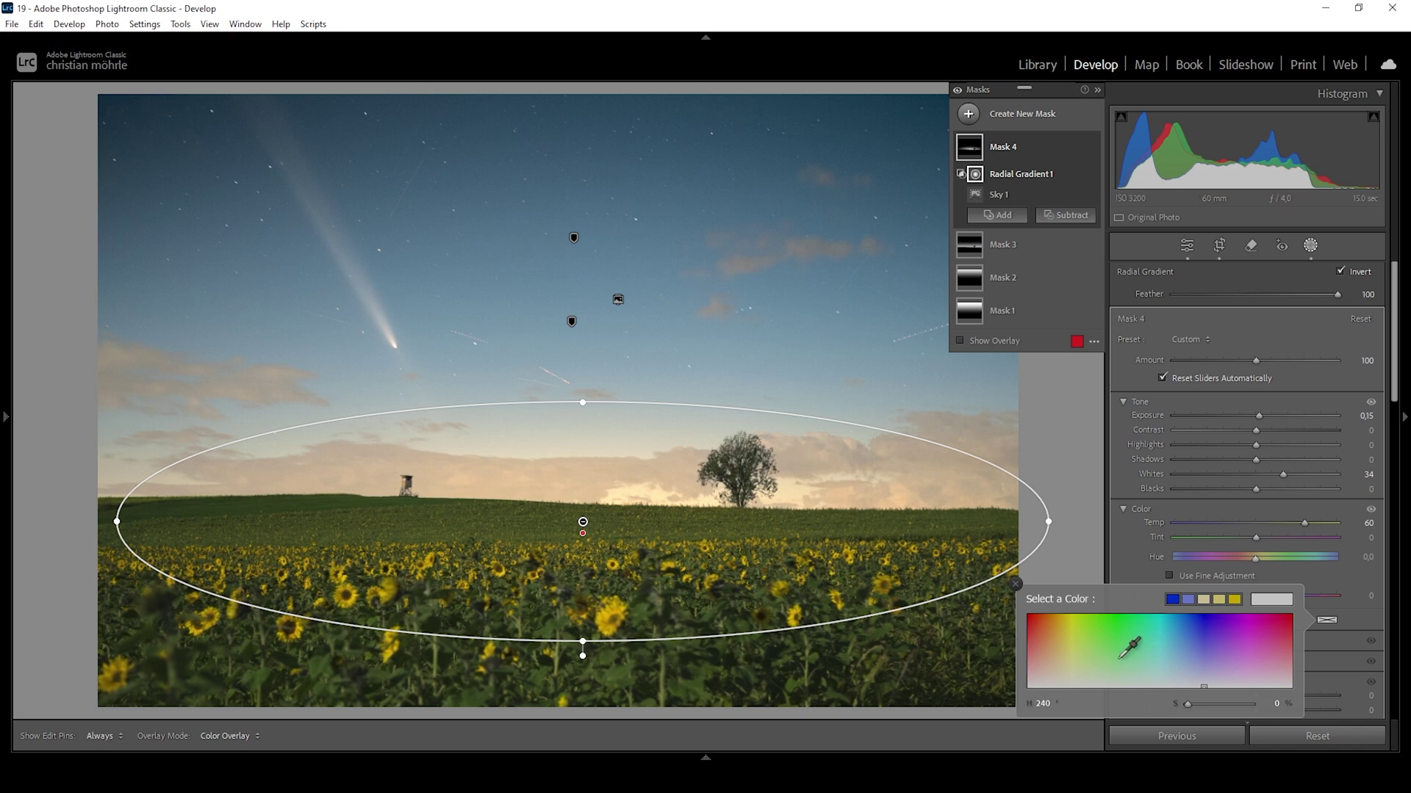
left_click_drag(1049, 640, 1043, 640)
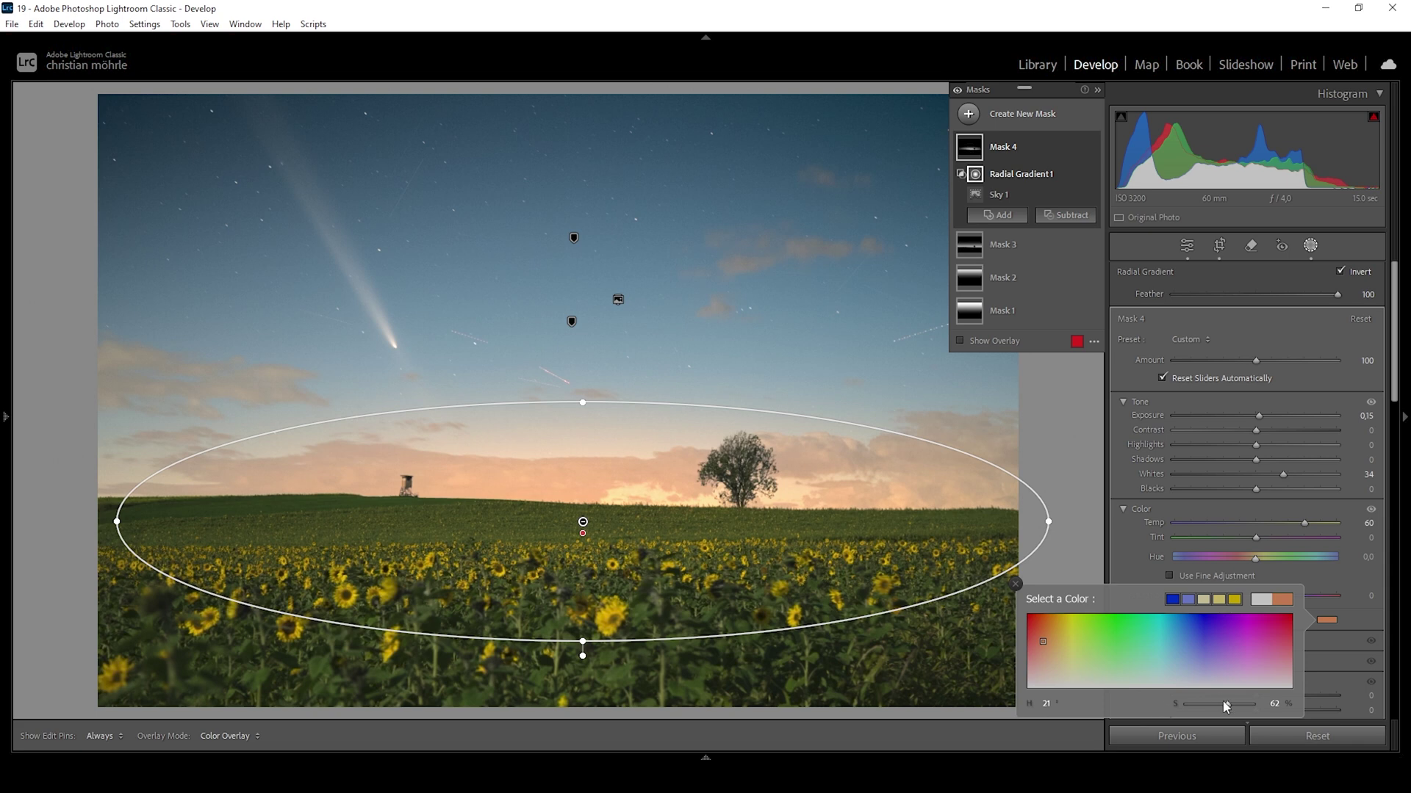
left_click_drag(1224, 701, 1220, 704)
Step: Create another sky mask and invert it so that it covers the sunflower field and the tree
left_click(971, 114)
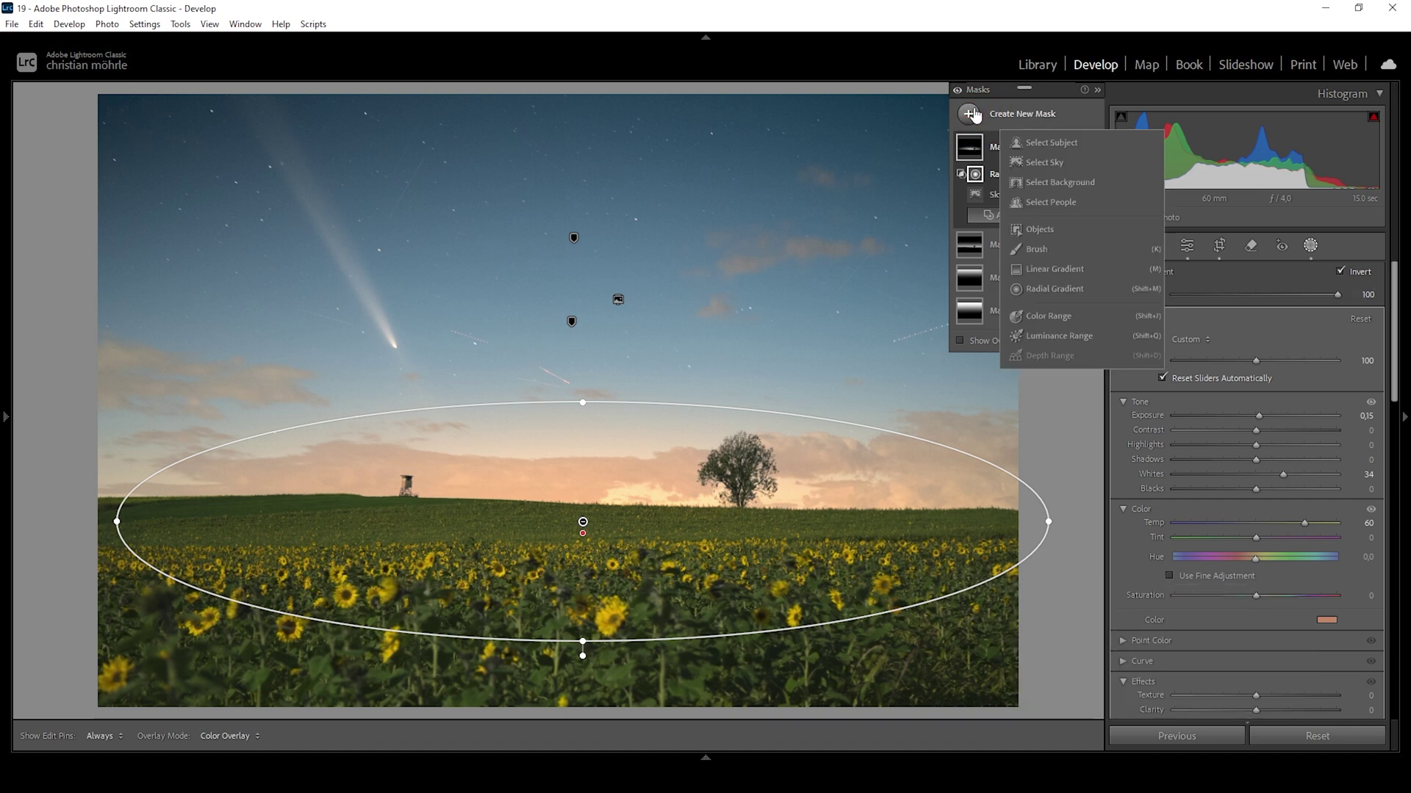
left_click(1049, 166)
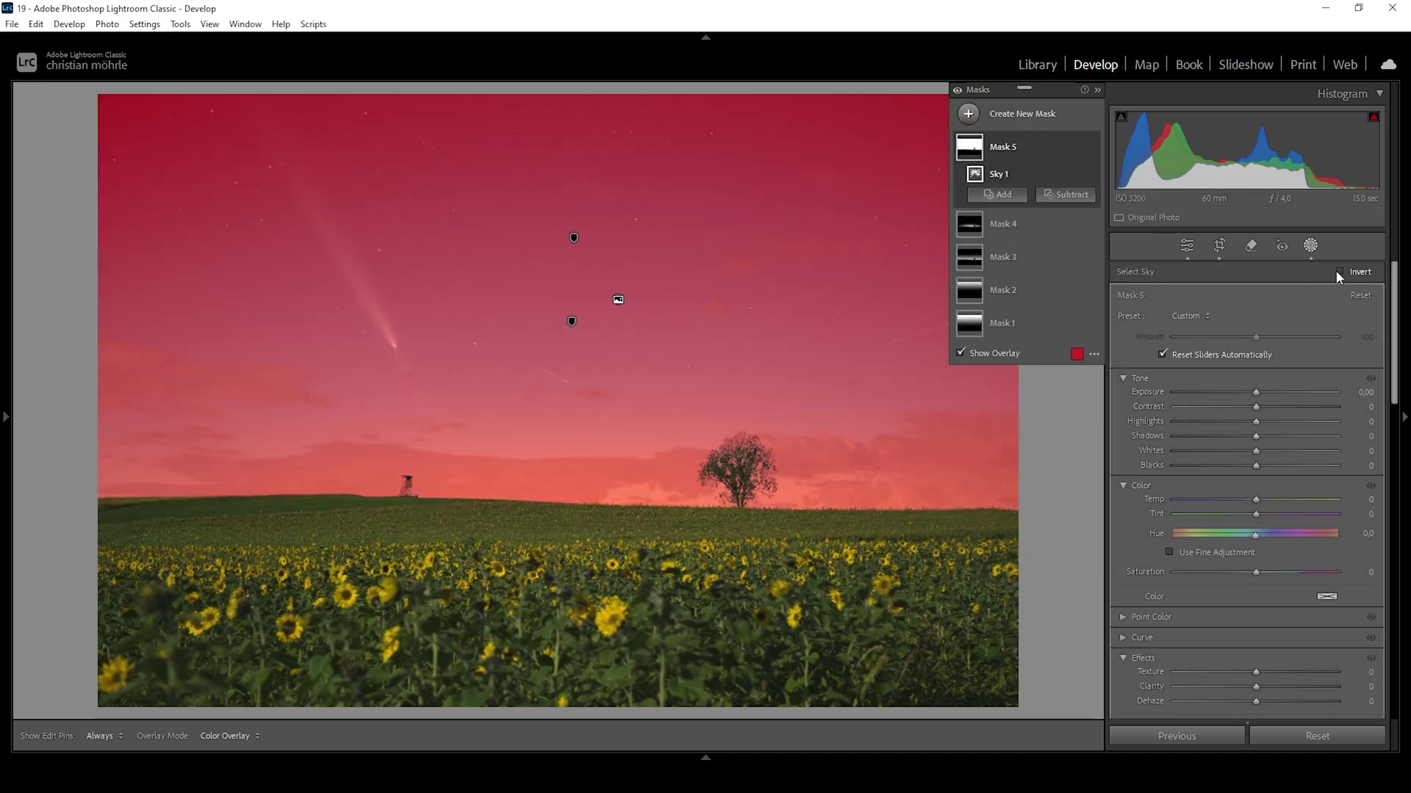
left_click(1339, 272)
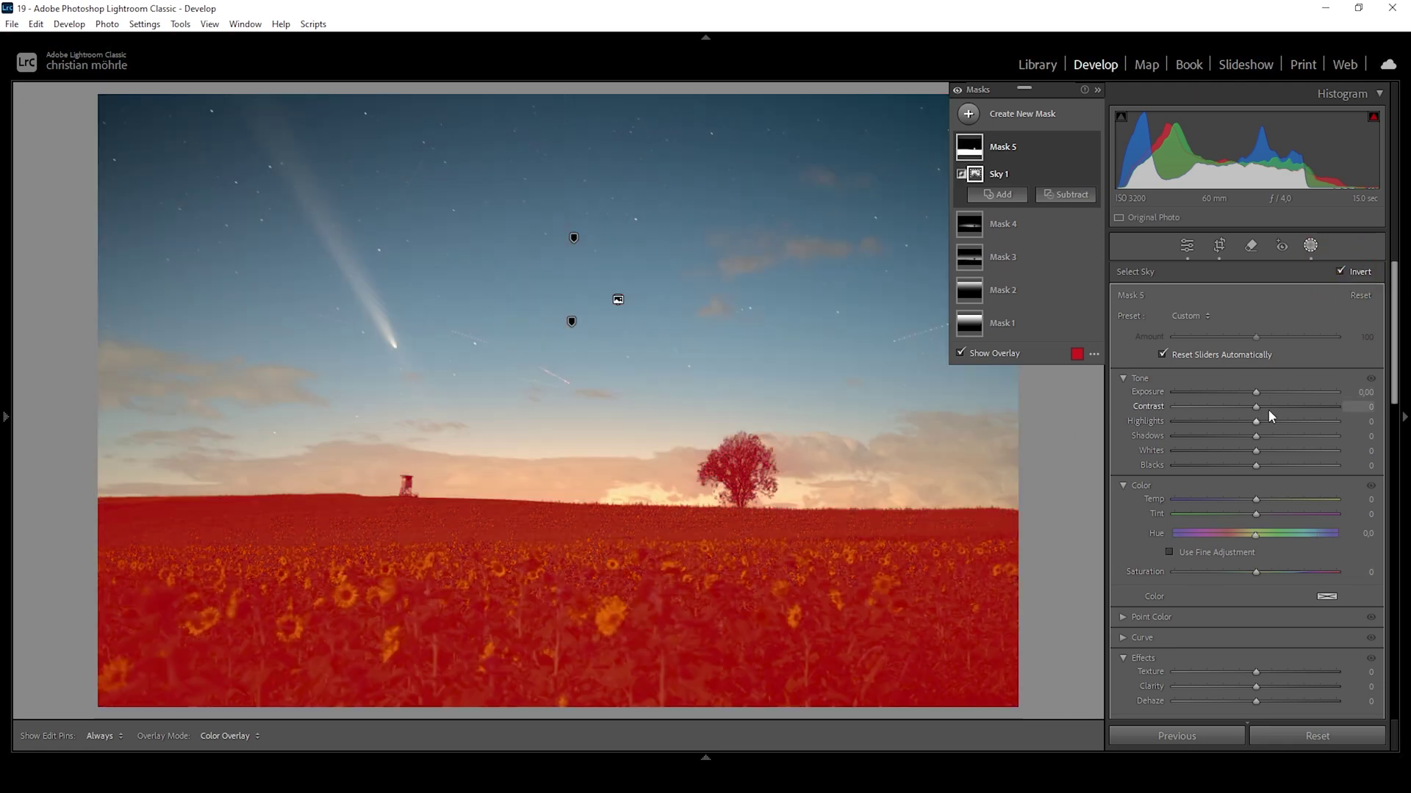
Step: Set the foreground mask's Contrast to 10, Temp to -10 and Saturation to -14
scroll(1270, 413, "up", 5)
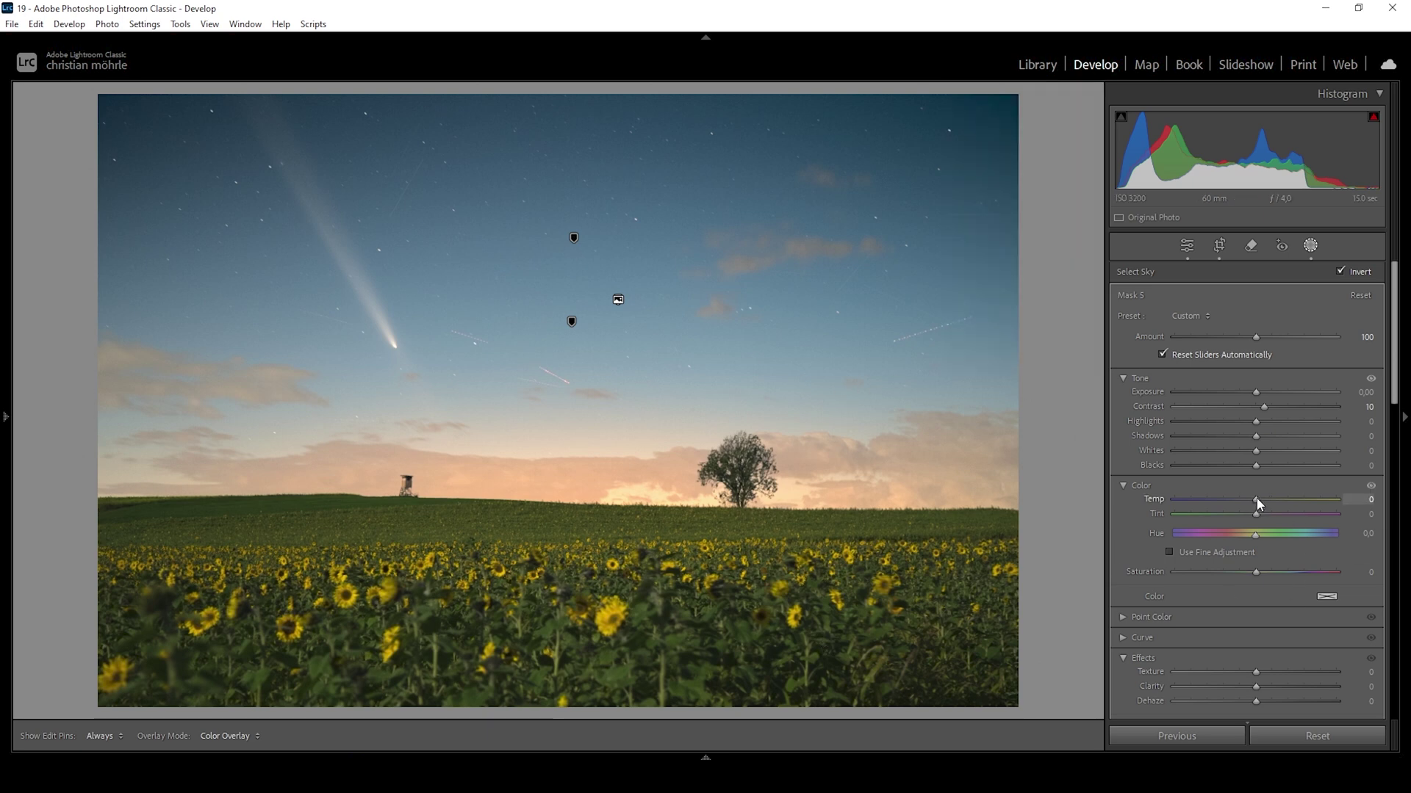
left_click_drag(1257, 503, 1250, 504)
left_click_drag(1258, 575, 1245, 576)
Step: Create a color range mask sampled from the yellow of the large sunflower, with Refine set to 82
left_click(967, 114)
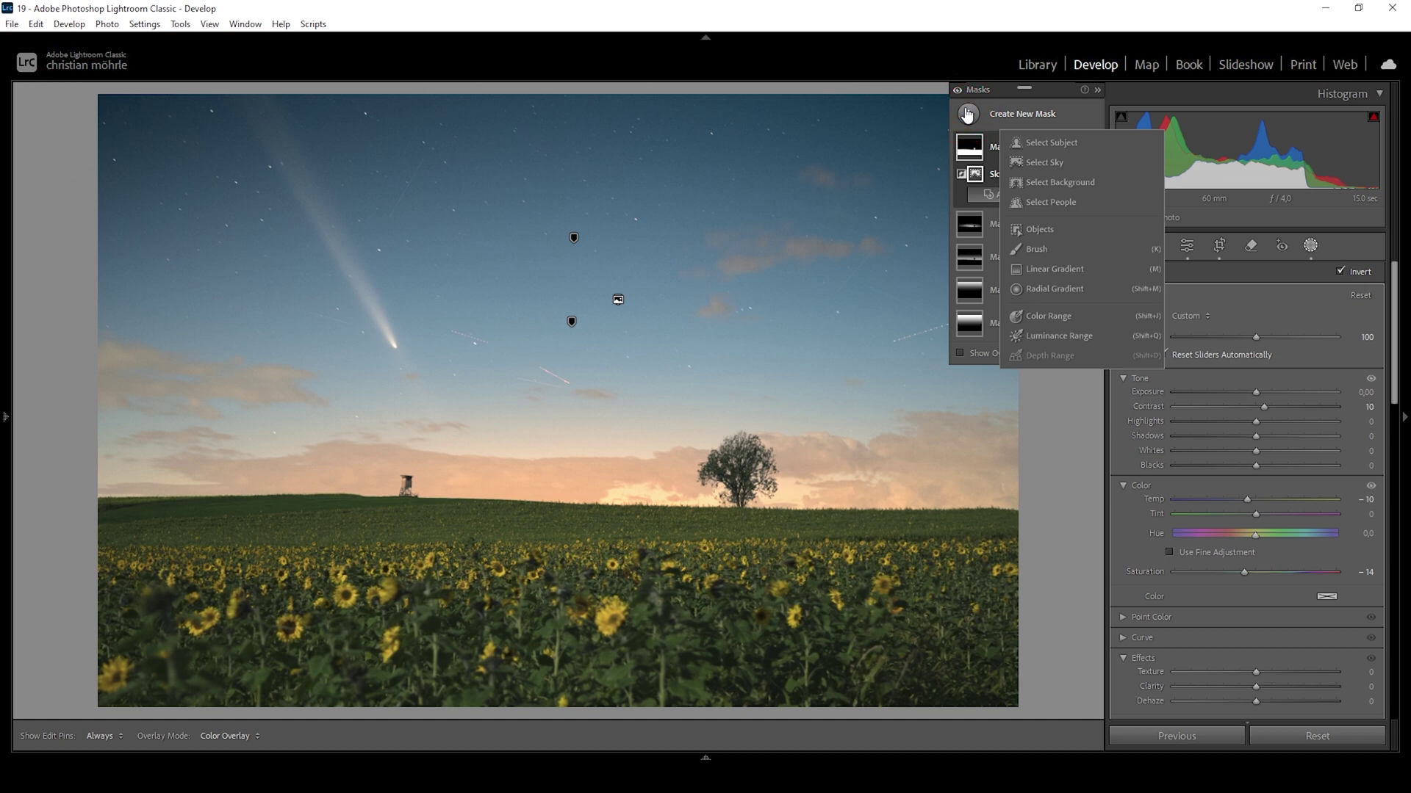
left_click(1046, 318)
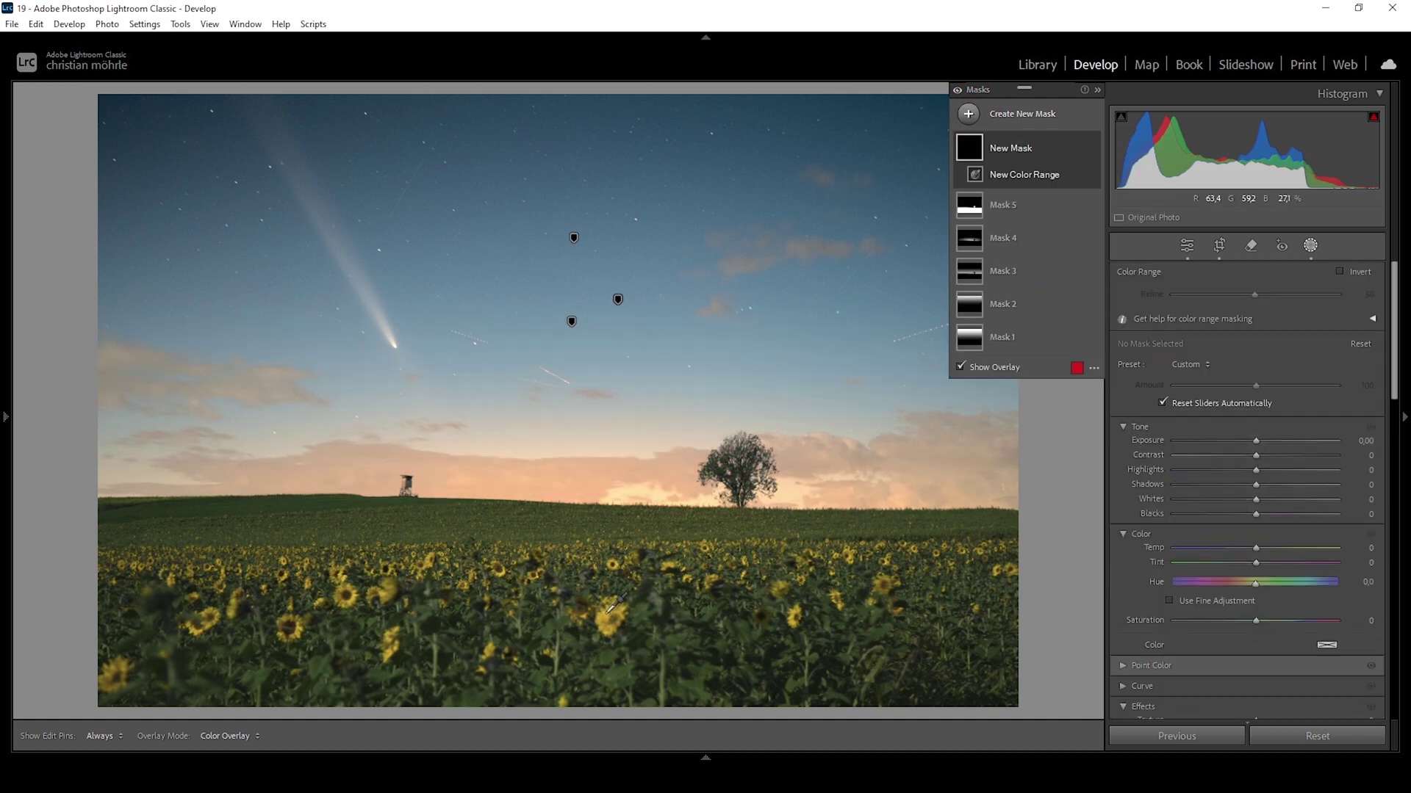
left_click(607, 614)
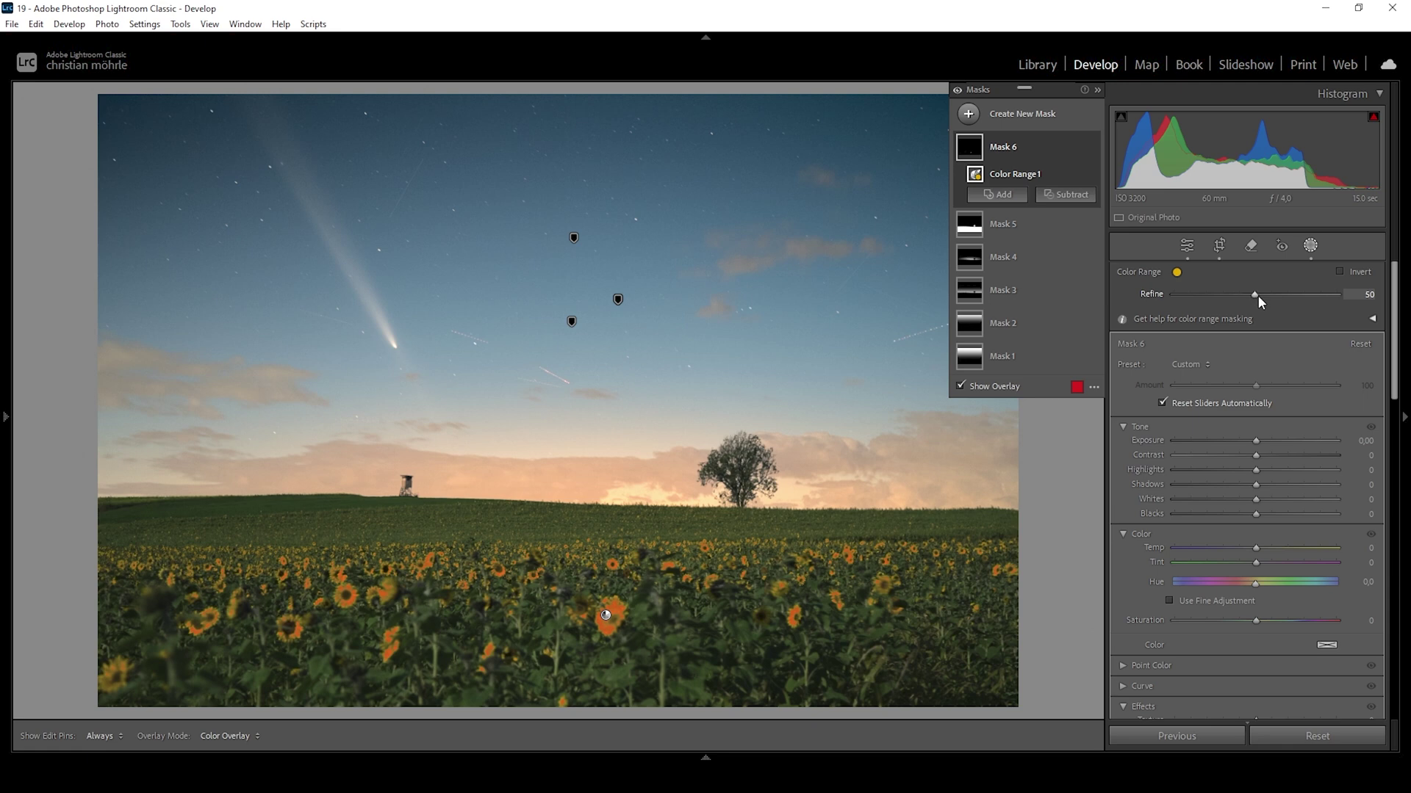
key("shift+w")
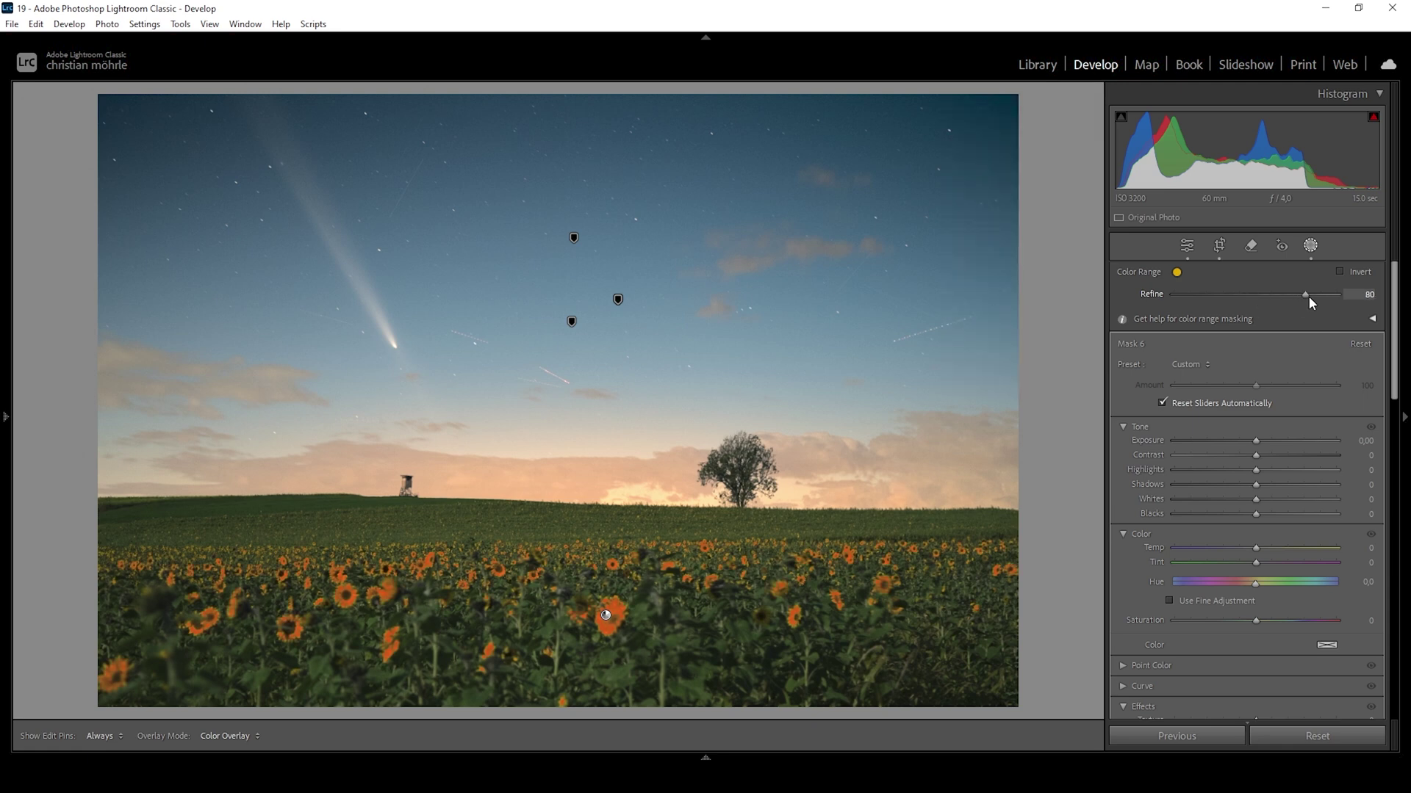
left_click_drag(1311, 297, 1312, 296)
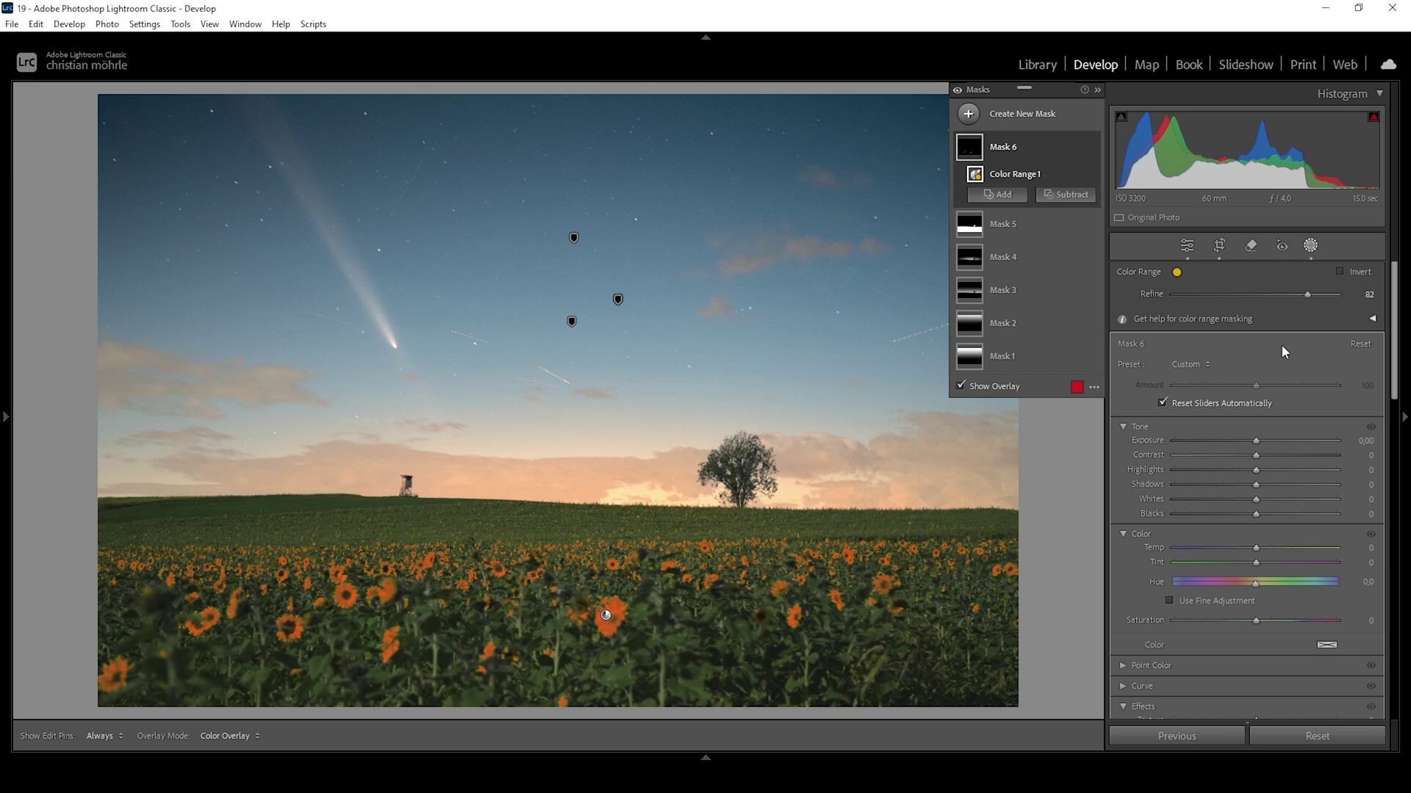
Step: Set the sunflower mask's Exposure to 0.23 and Temp to 9, and compare the photo without and with all masks
left_click_drag(1258, 440, 1263, 439)
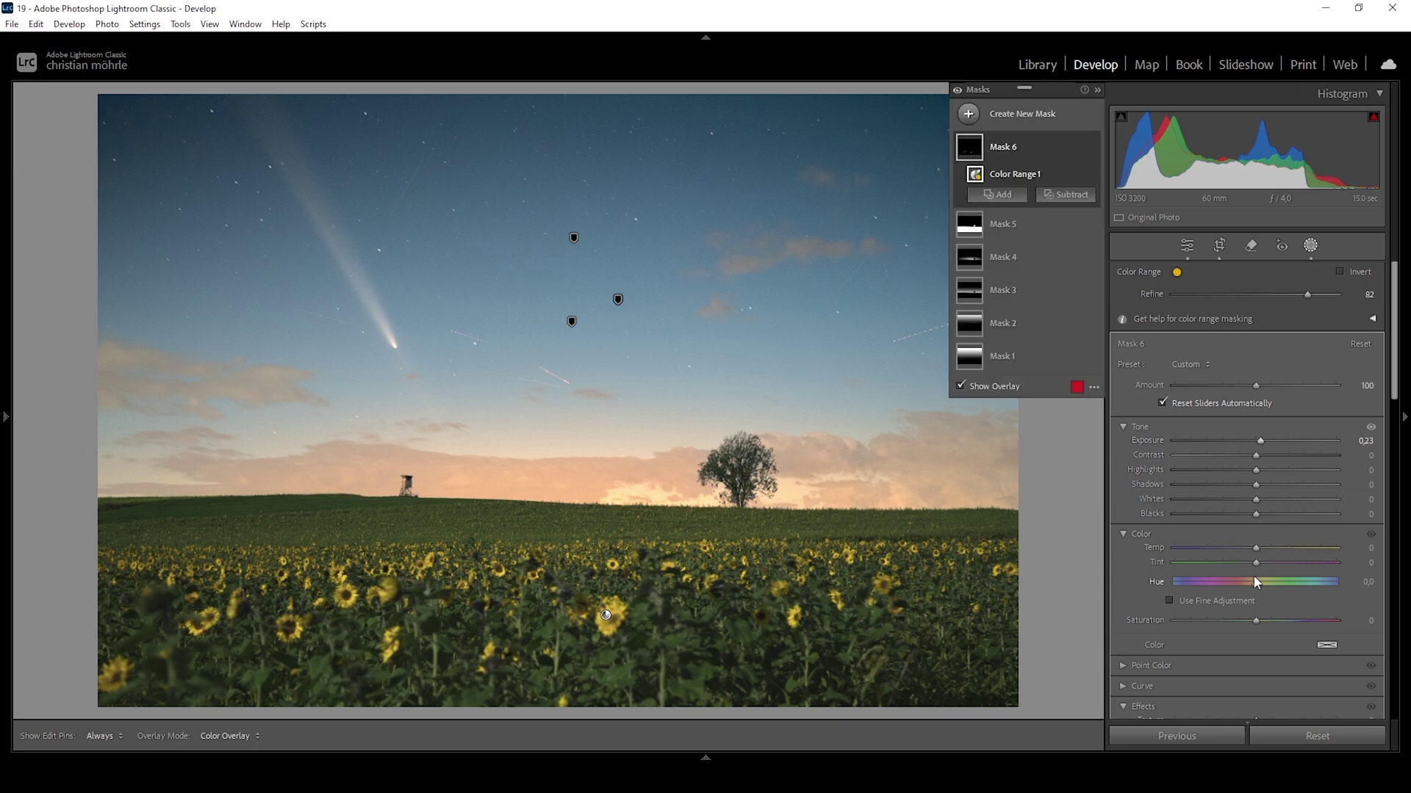
left_click_drag(1258, 547, 1263, 546)
left_click(959, 91)
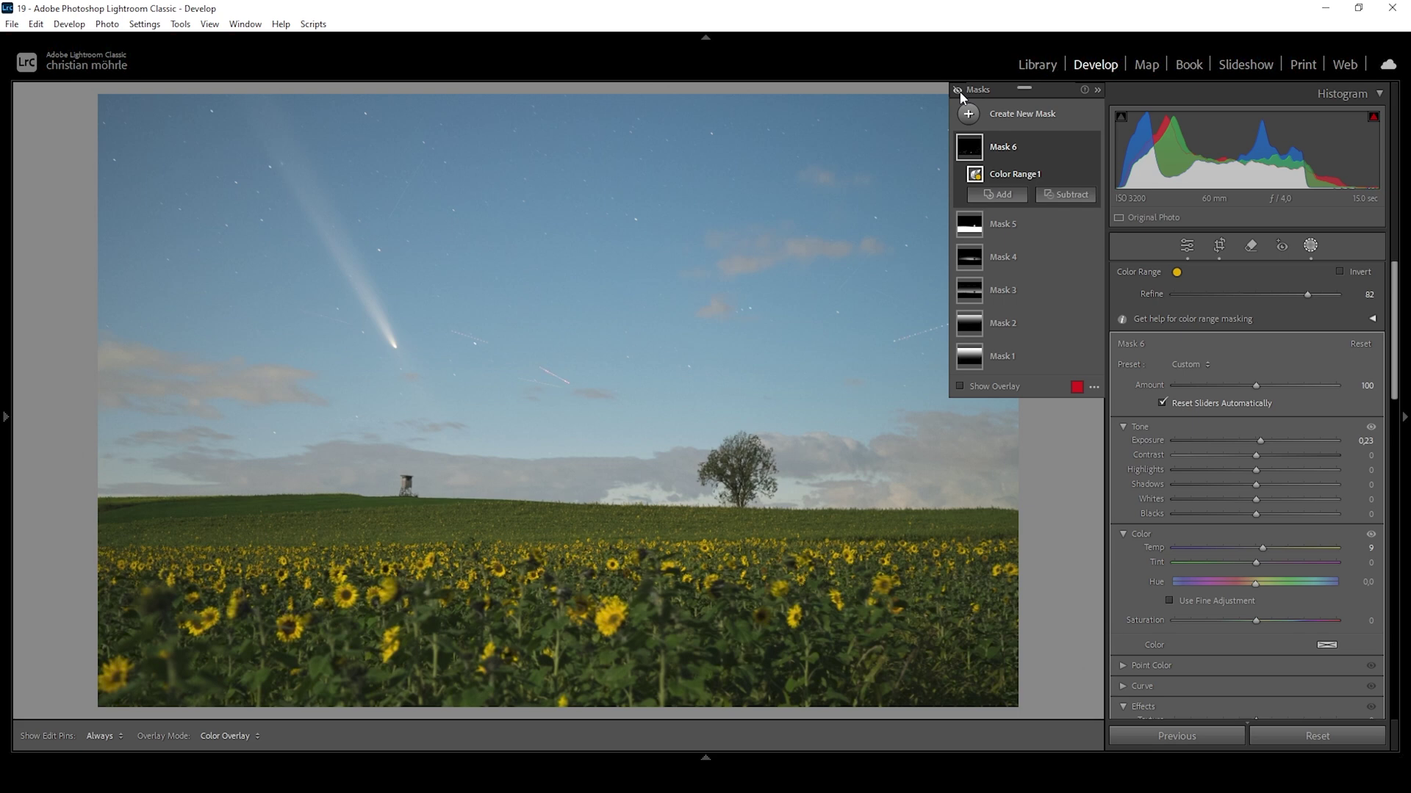
left_click(958, 91)
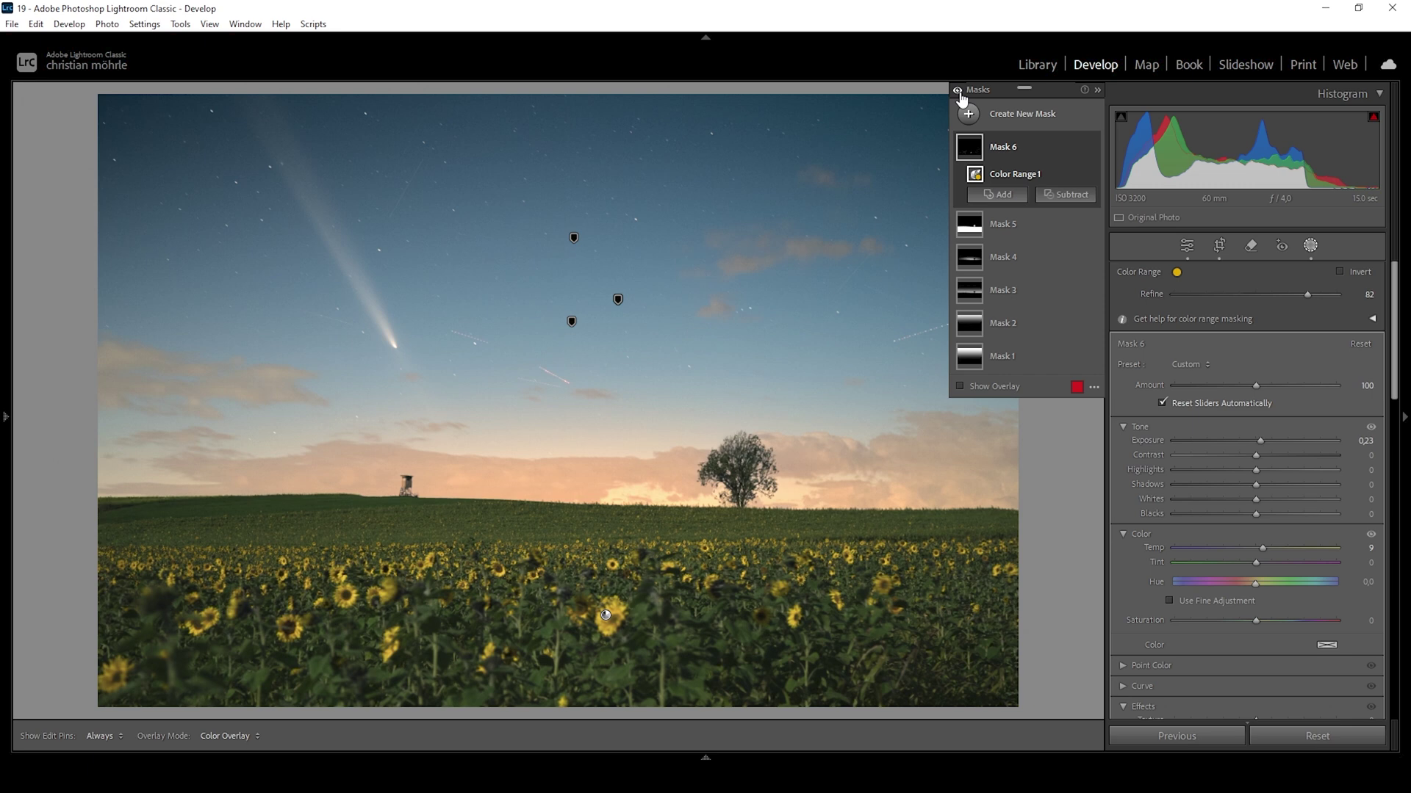
Step: Set the Color Mixer luminance to +6 for Orange, +6 for Yellow, +18 for Green and -16 for Blue
left_click(1187, 247)
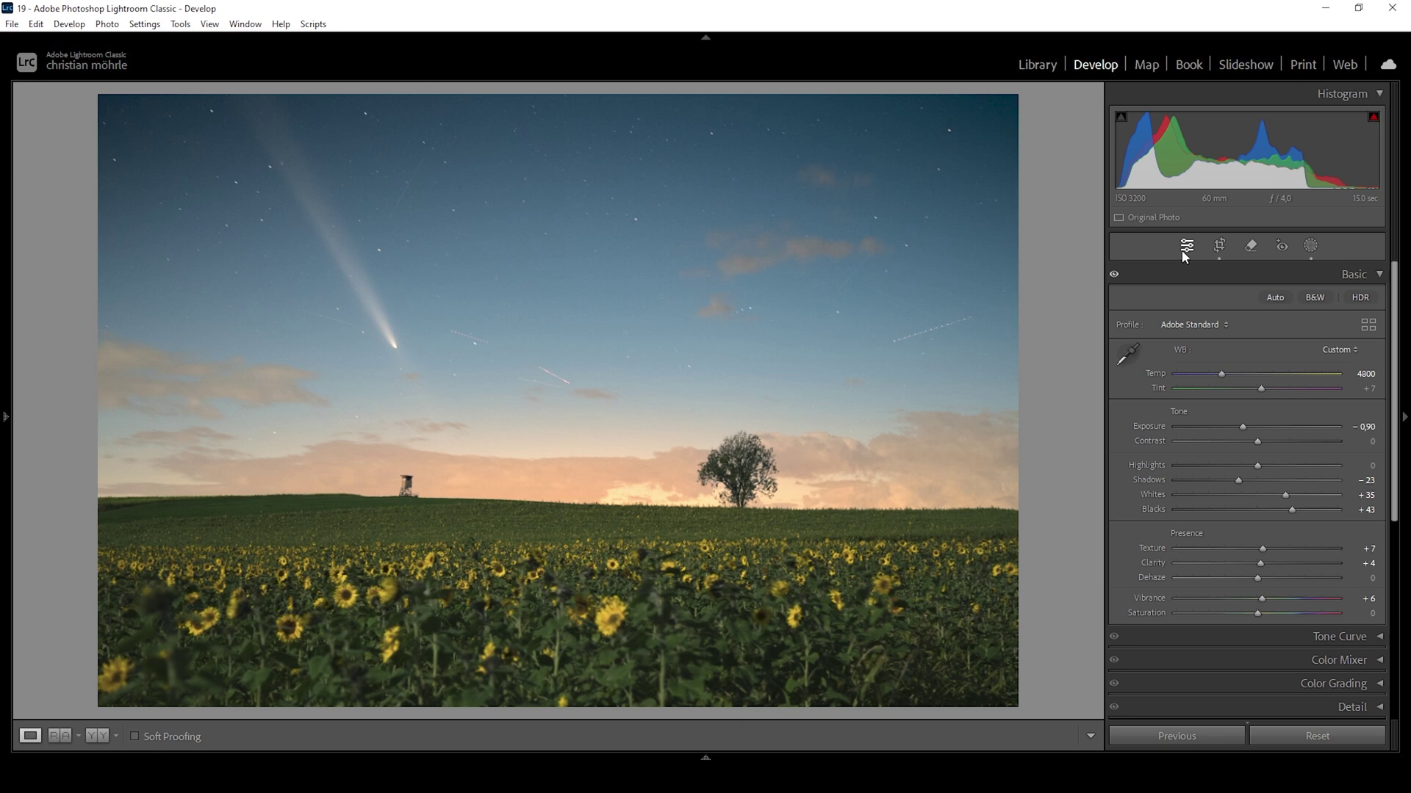
left_click(1352, 274)
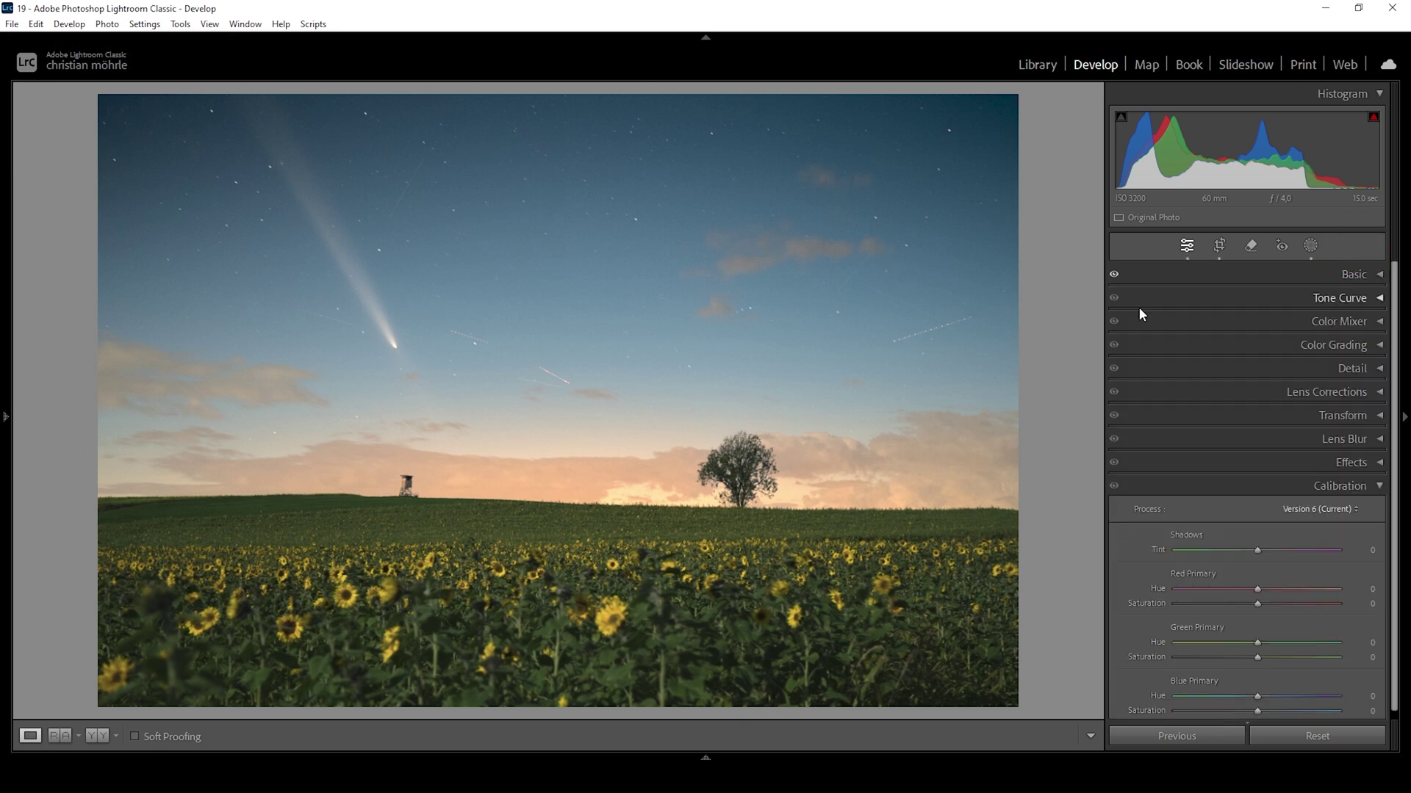
left_click(1365, 320)
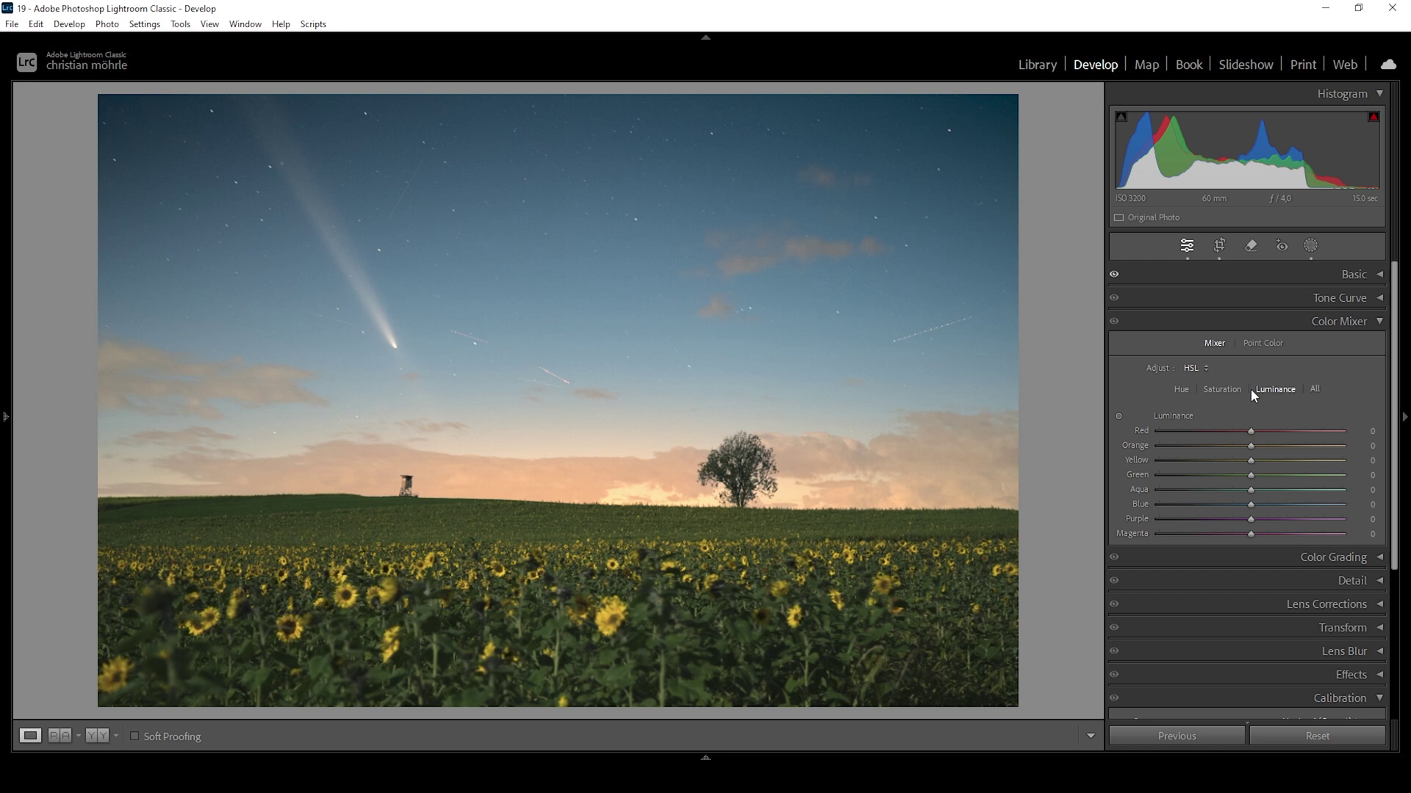
left_click(1253, 457)
left_click(1254, 442)
left_click_drag(1251, 477, 1265, 476)
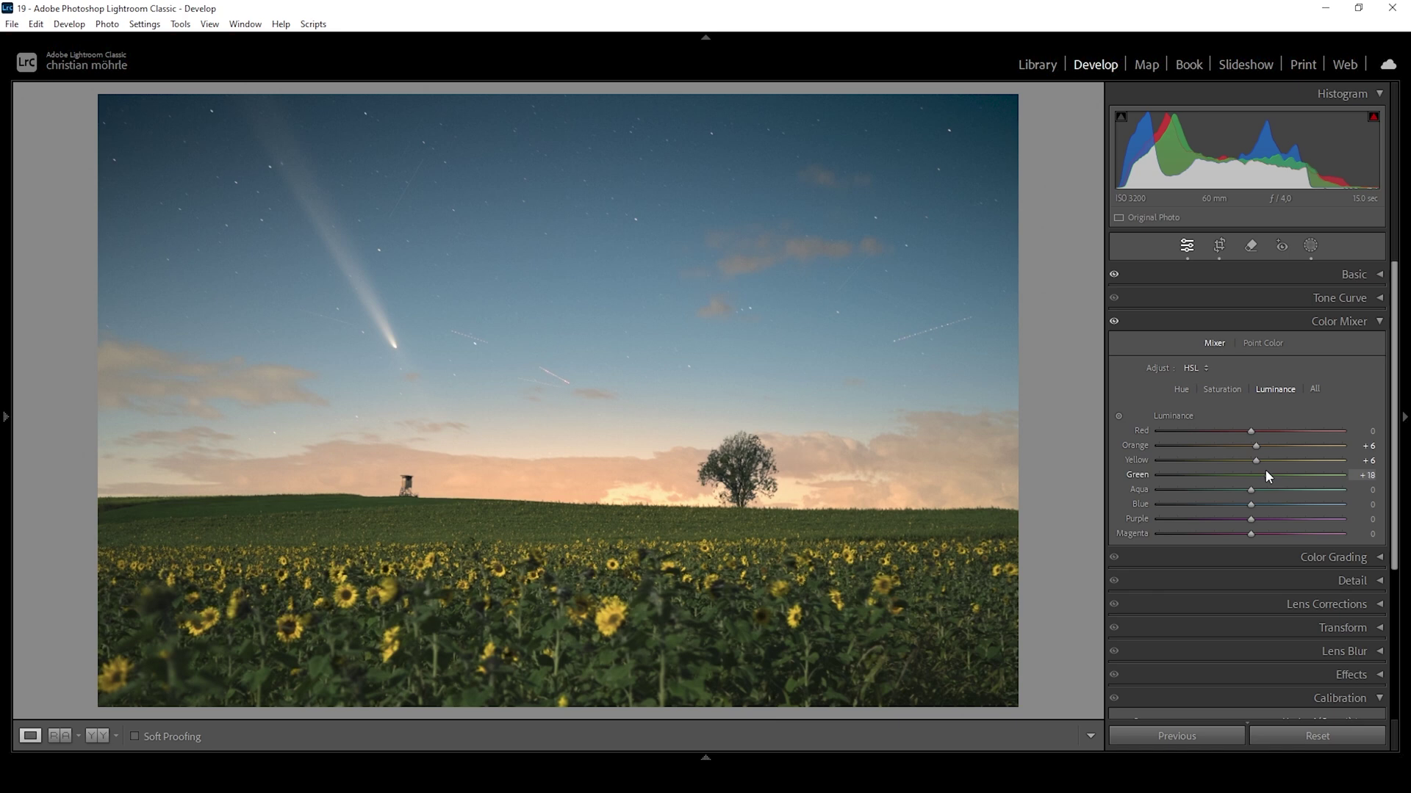
left_click_drag(1267, 476, 1269, 476)
left_click_drag(1252, 507, 1237, 504)
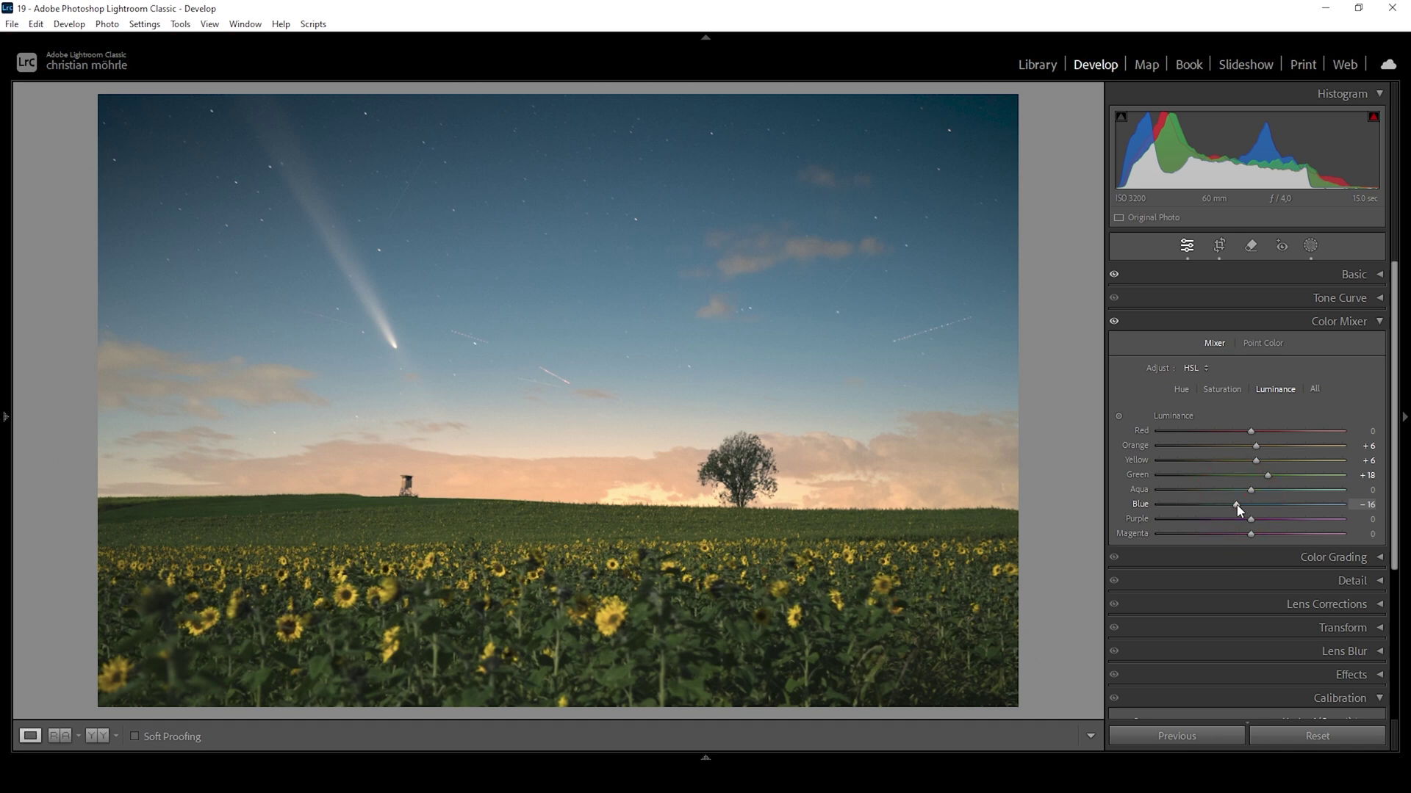
Step: Slightly raise the Yellow and Blue saturation in the Color Mixer
left_click(1232, 389)
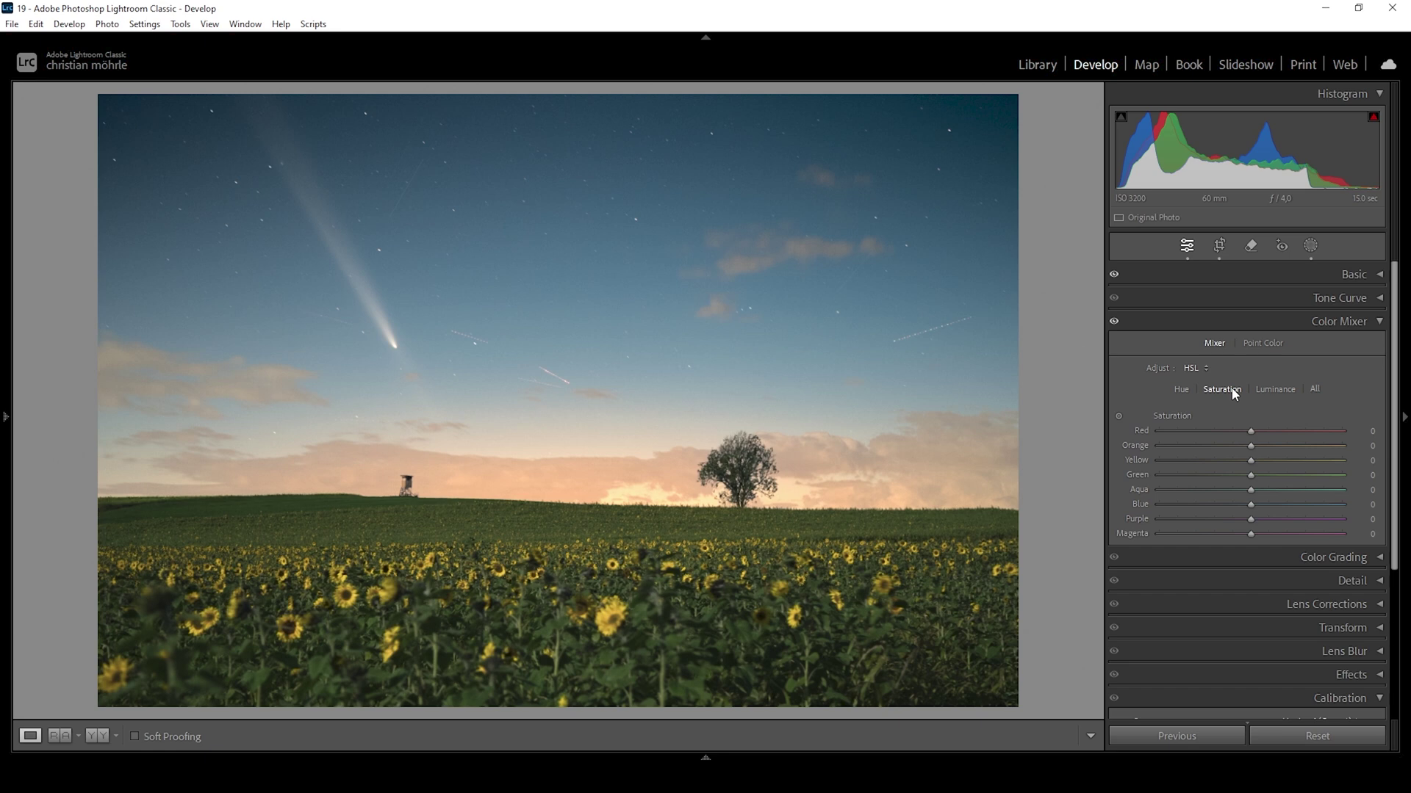
left_click_drag(1250, 458, 1258, 459)
left_click(1256, 460)
left_click_drag(1259, 506, 1261, 506)
Step: Shift the Blue hue slightly toward aqua in the Color Mixer
left_click(1183, 388)
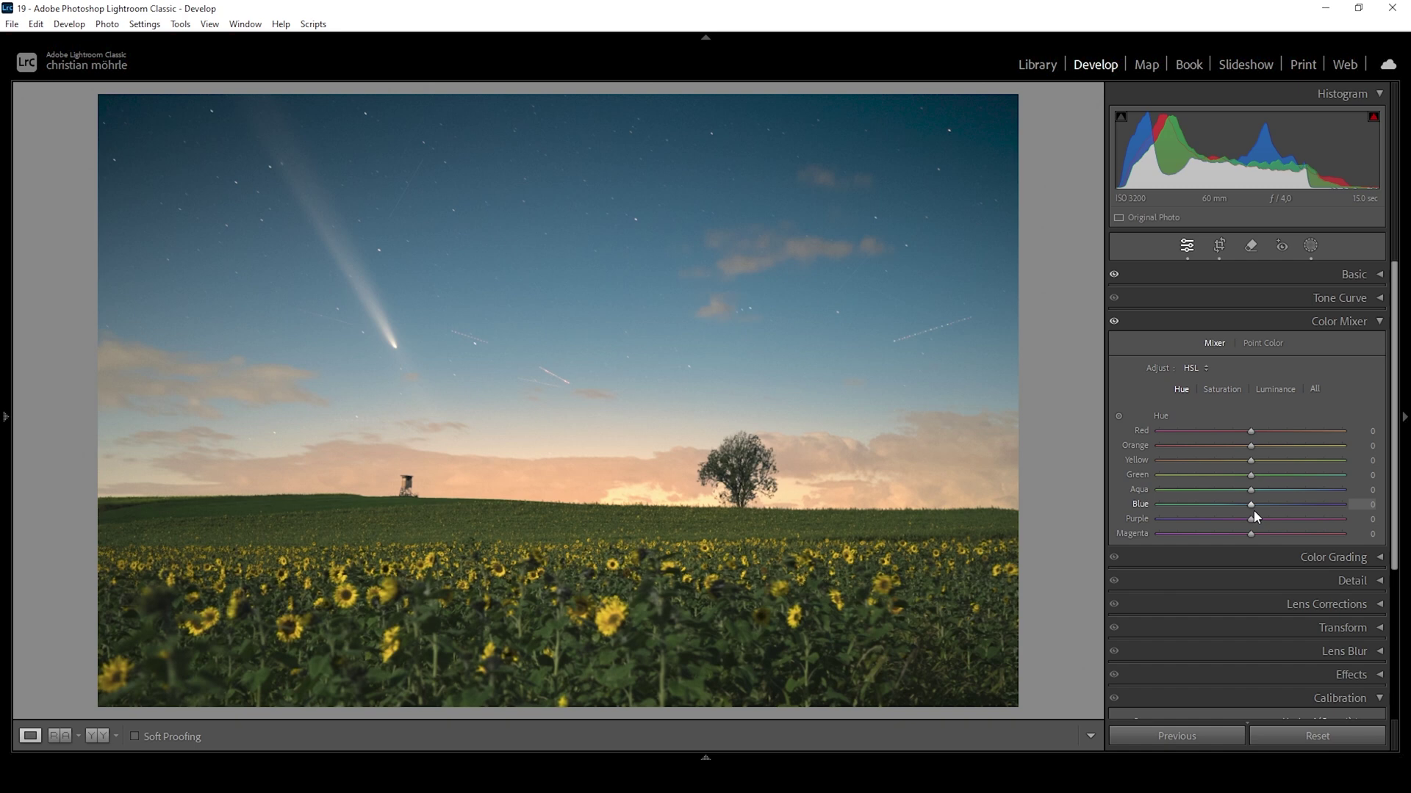
left_click_drag(1253, 508, 1247, 509)
left_click(1353, 322)
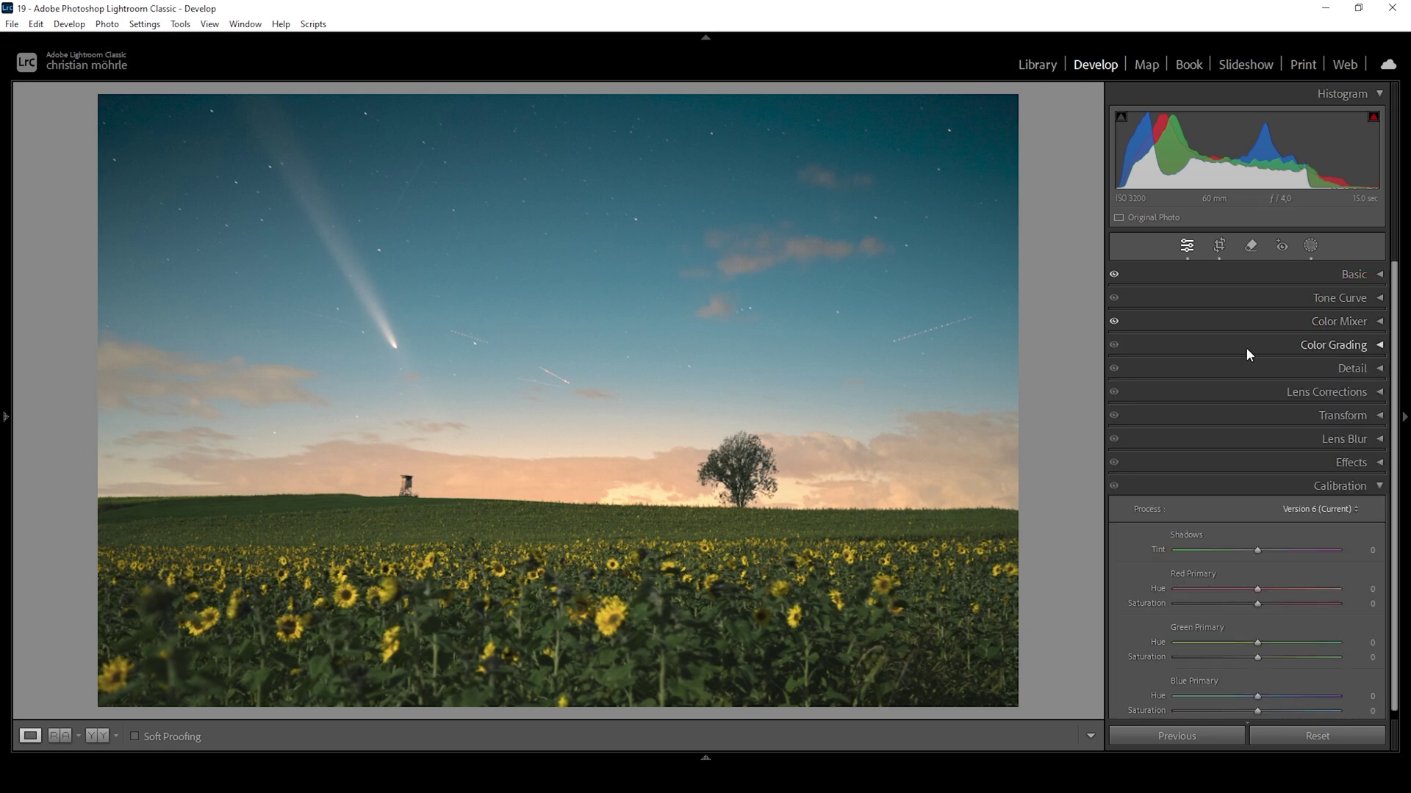
Step: Grade the highlights warm orange in Color Grading with Hue 38 and Saturation 29
left_click(1246, 347)
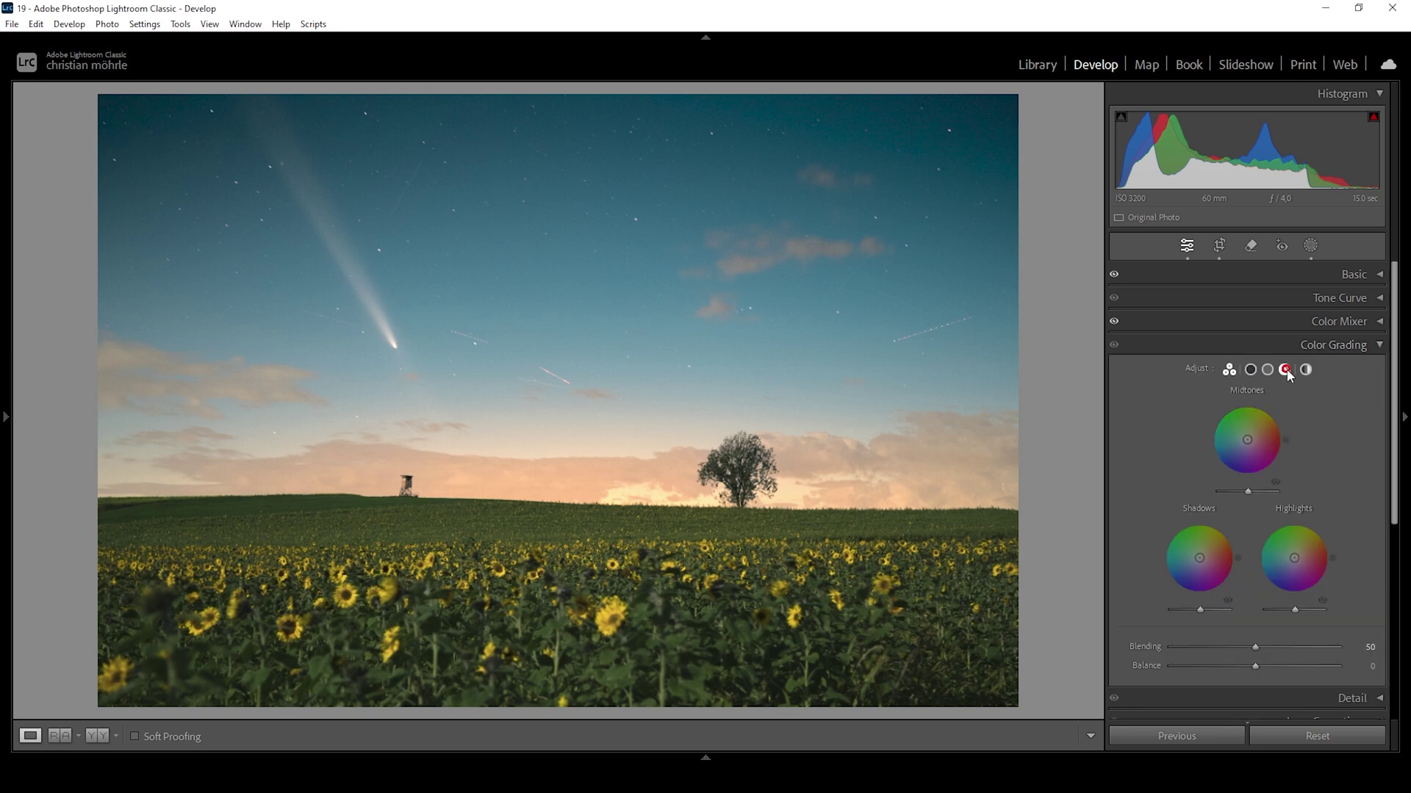
left_click(1285, 370)
left_click(1285, 371)
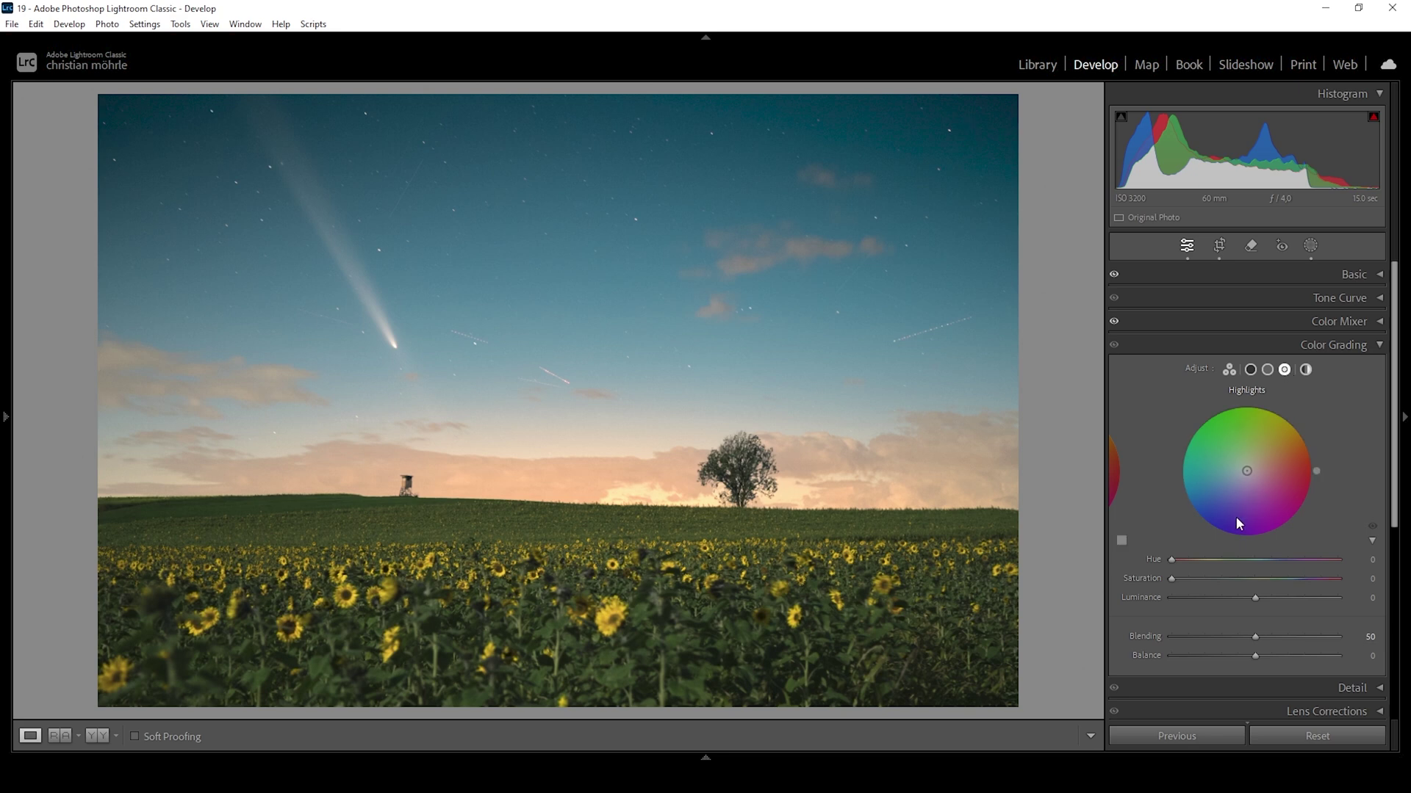
left_click_drag(1171, 560, 1188, 562)
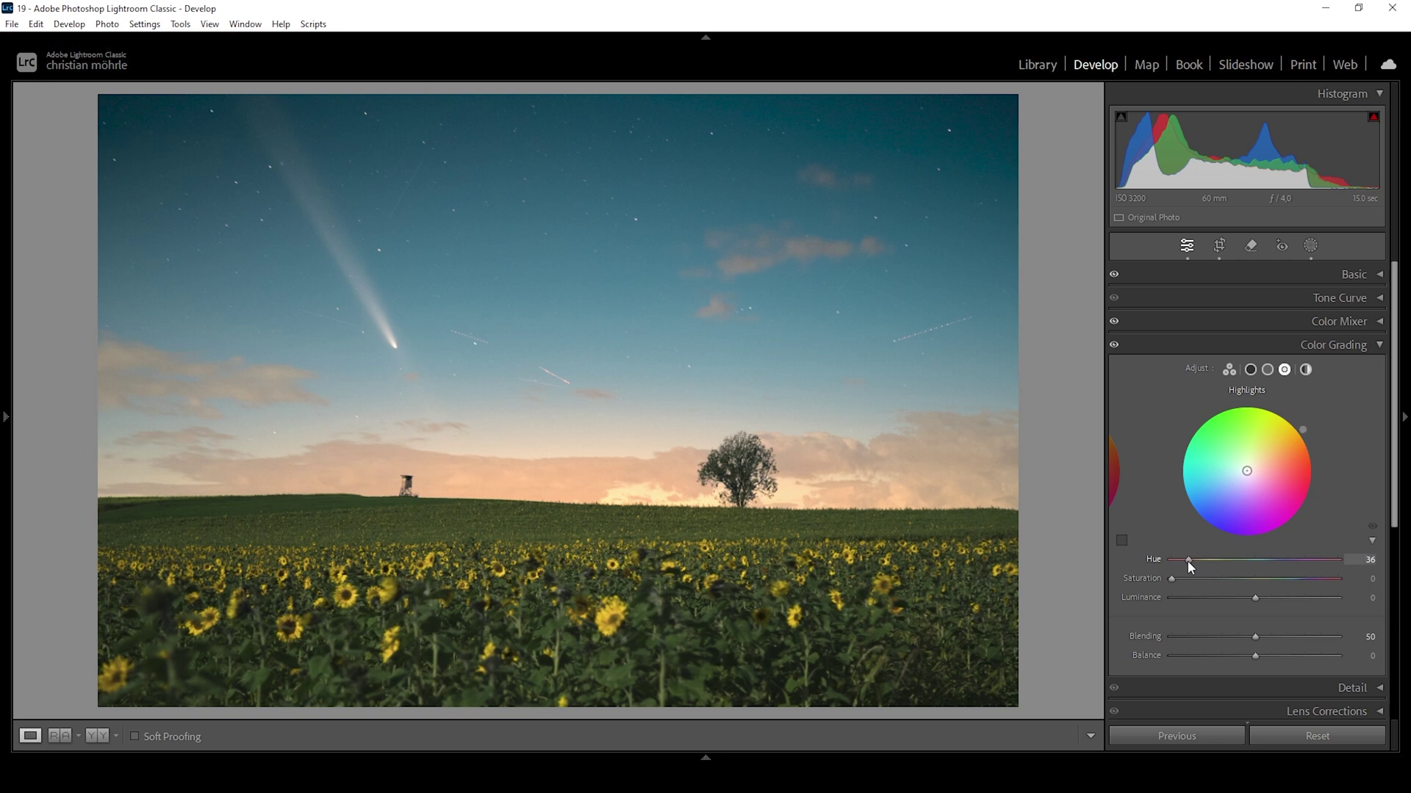
left_click_drag(1188, 561, 1217, 578)
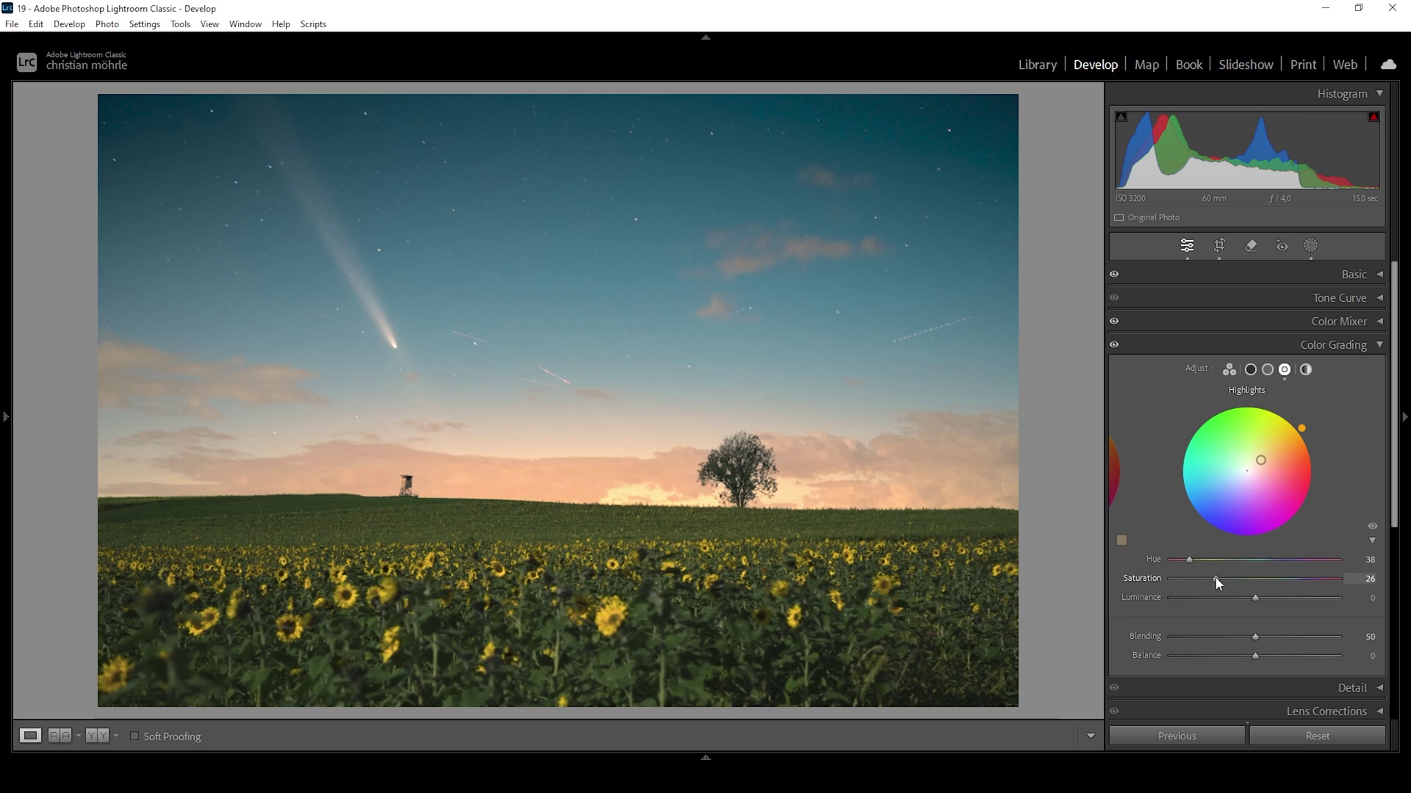
left_click_drag(1215, 578, 1386, 580)
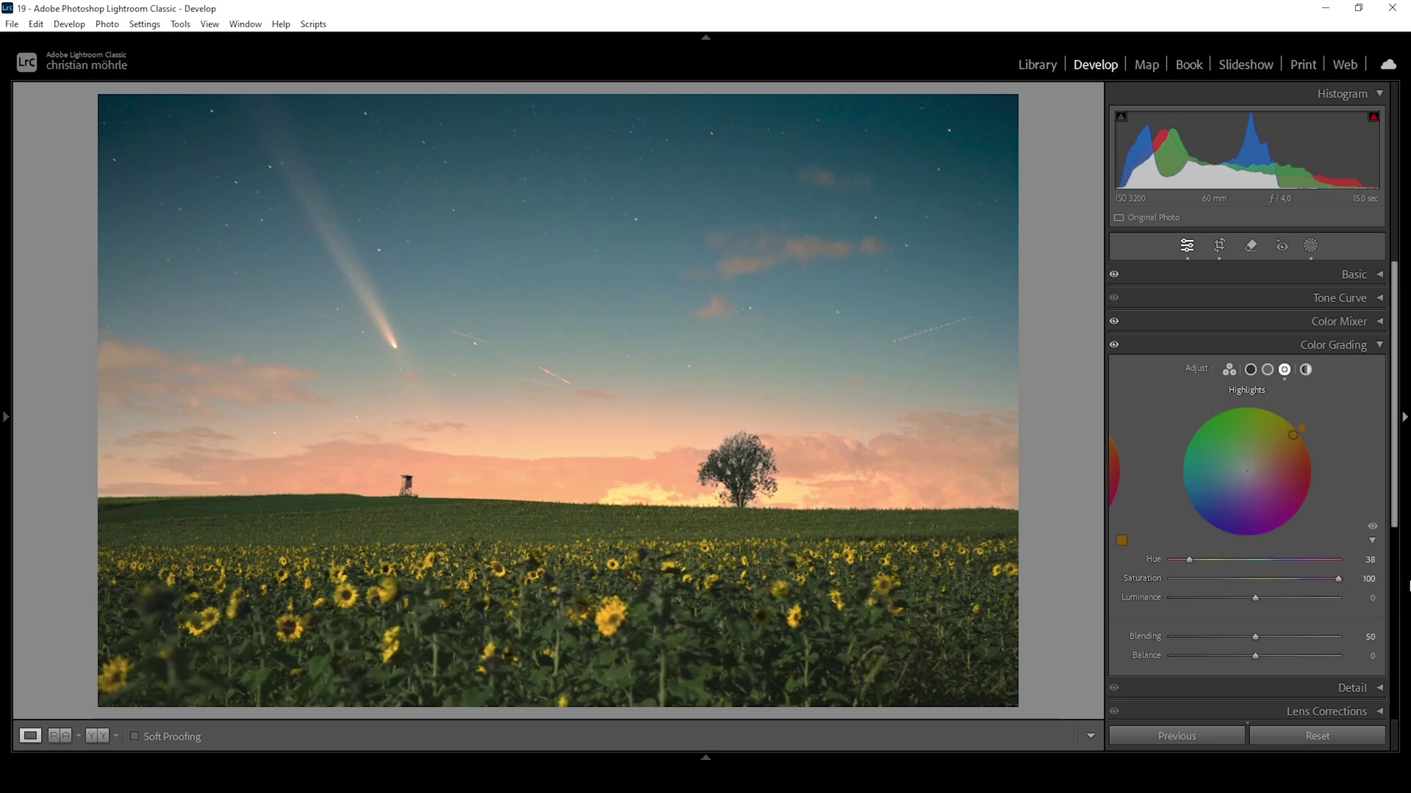
left_click_drag(1306, 577, 1219, 580)
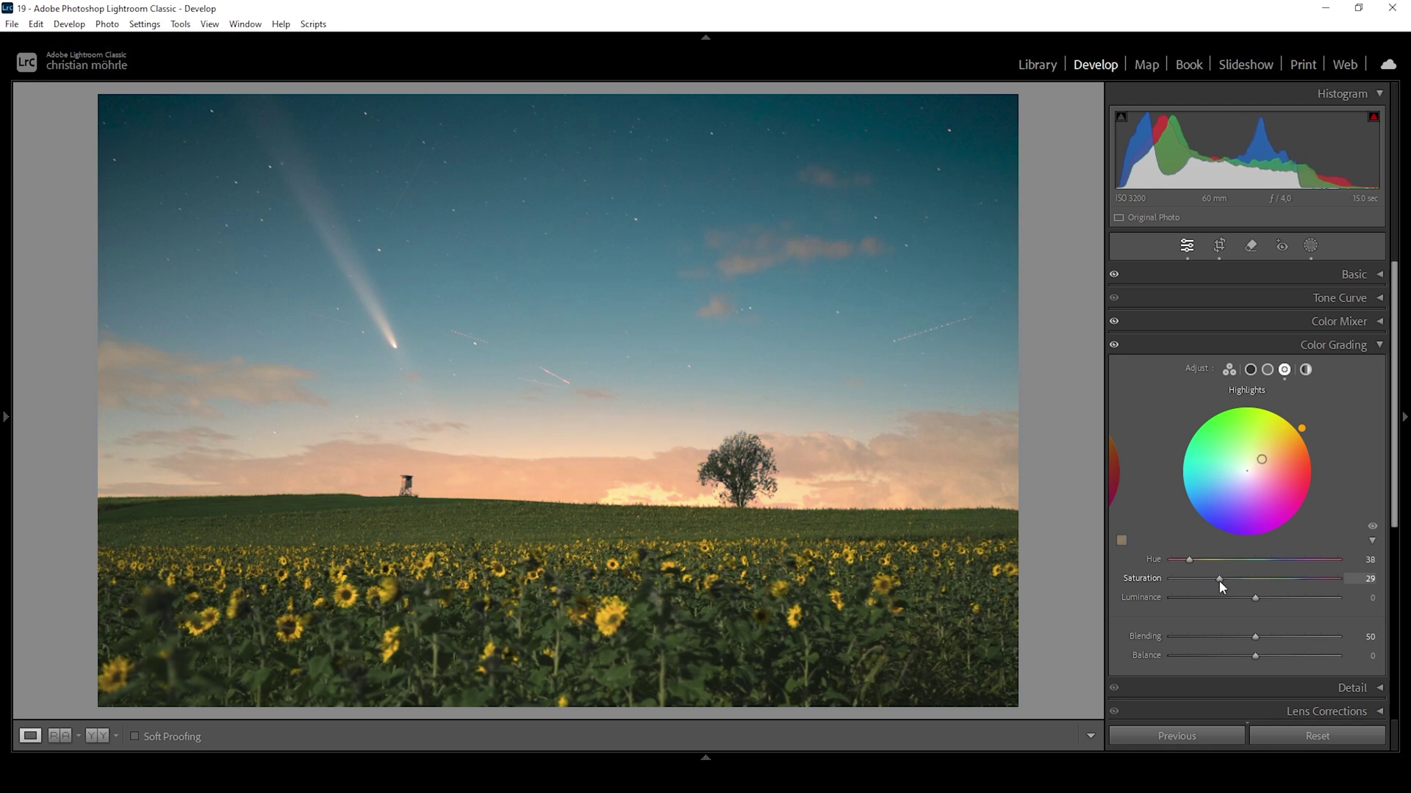
Step: Grade the midtones orange in Color Grading with Hue 22 and Saturation 17
left_click(1267, 369)
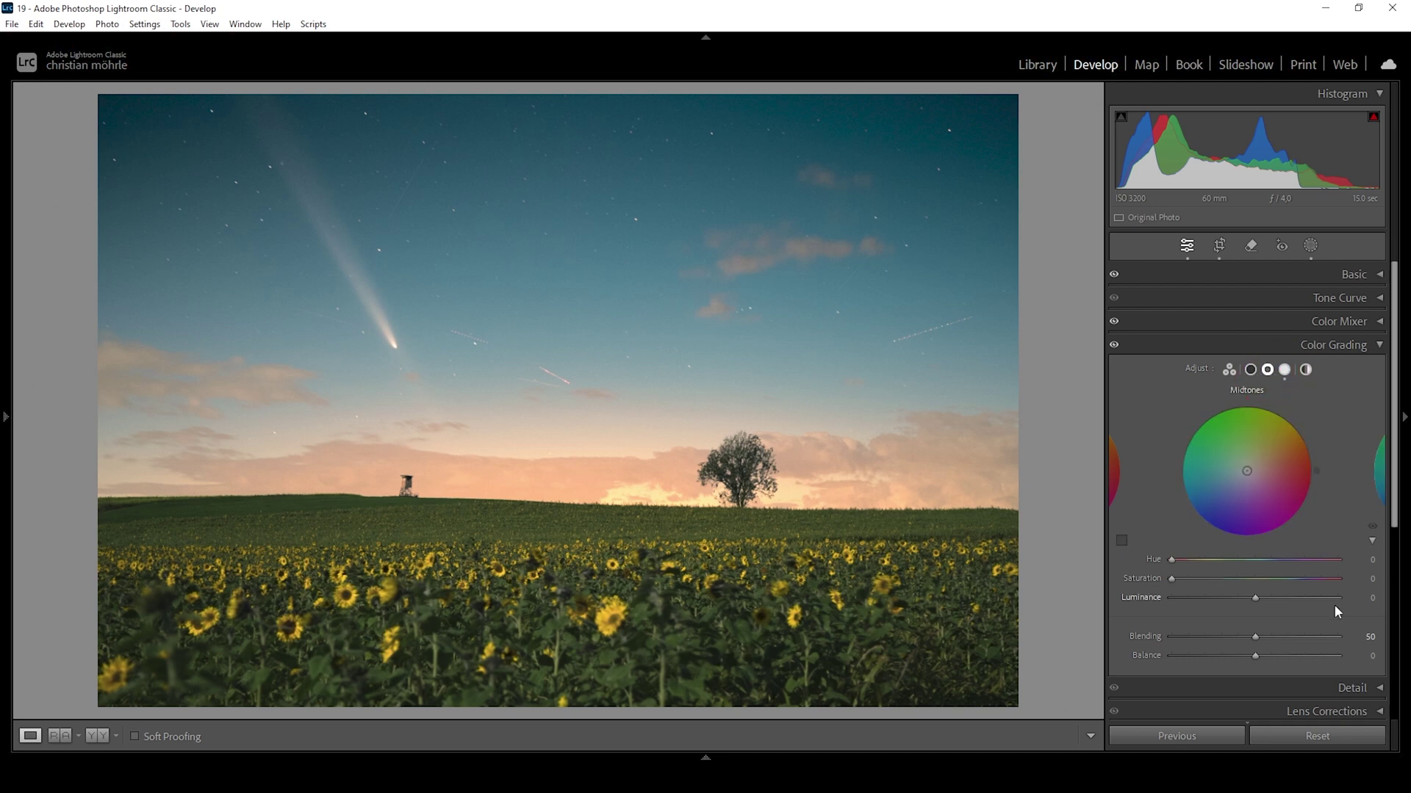
left_click_drag(1173, 559, 1180, 564)
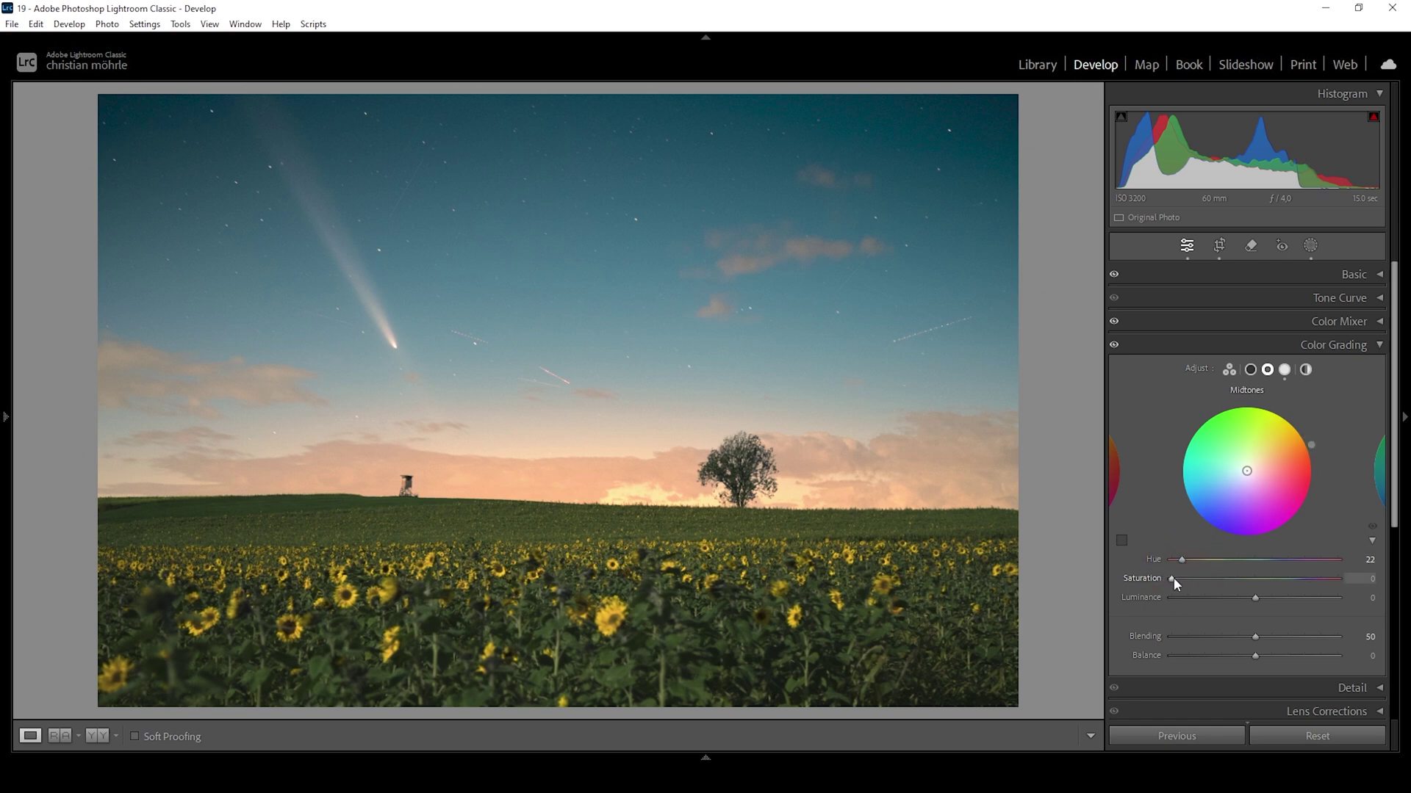
left_click_drag(1174, 577, 1201, 578)
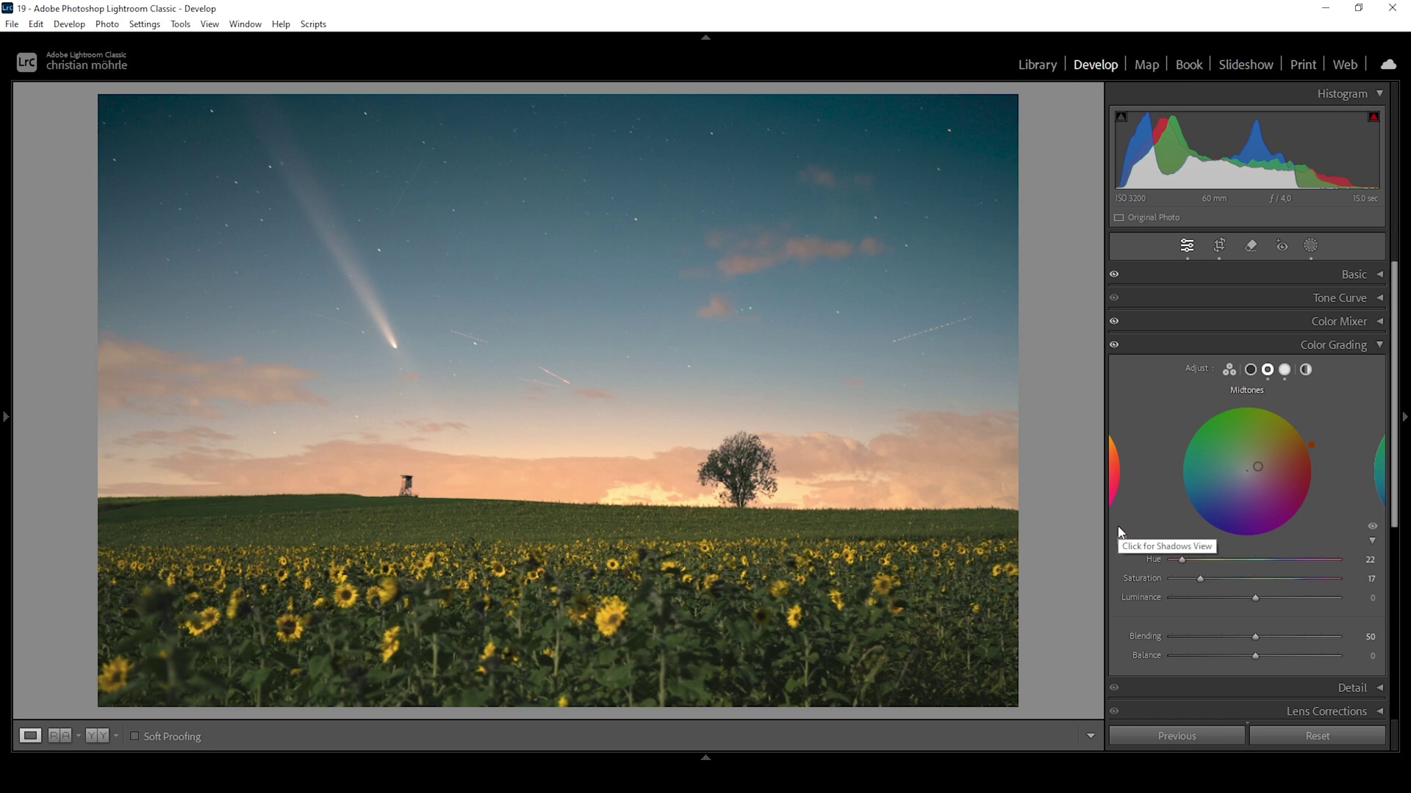
Step: Grade the shadows blue in Color Grading with Hue 219 and Saturation 5
left_click(1250, 370)
left_click_drag(1171, 560, 1273, 562)
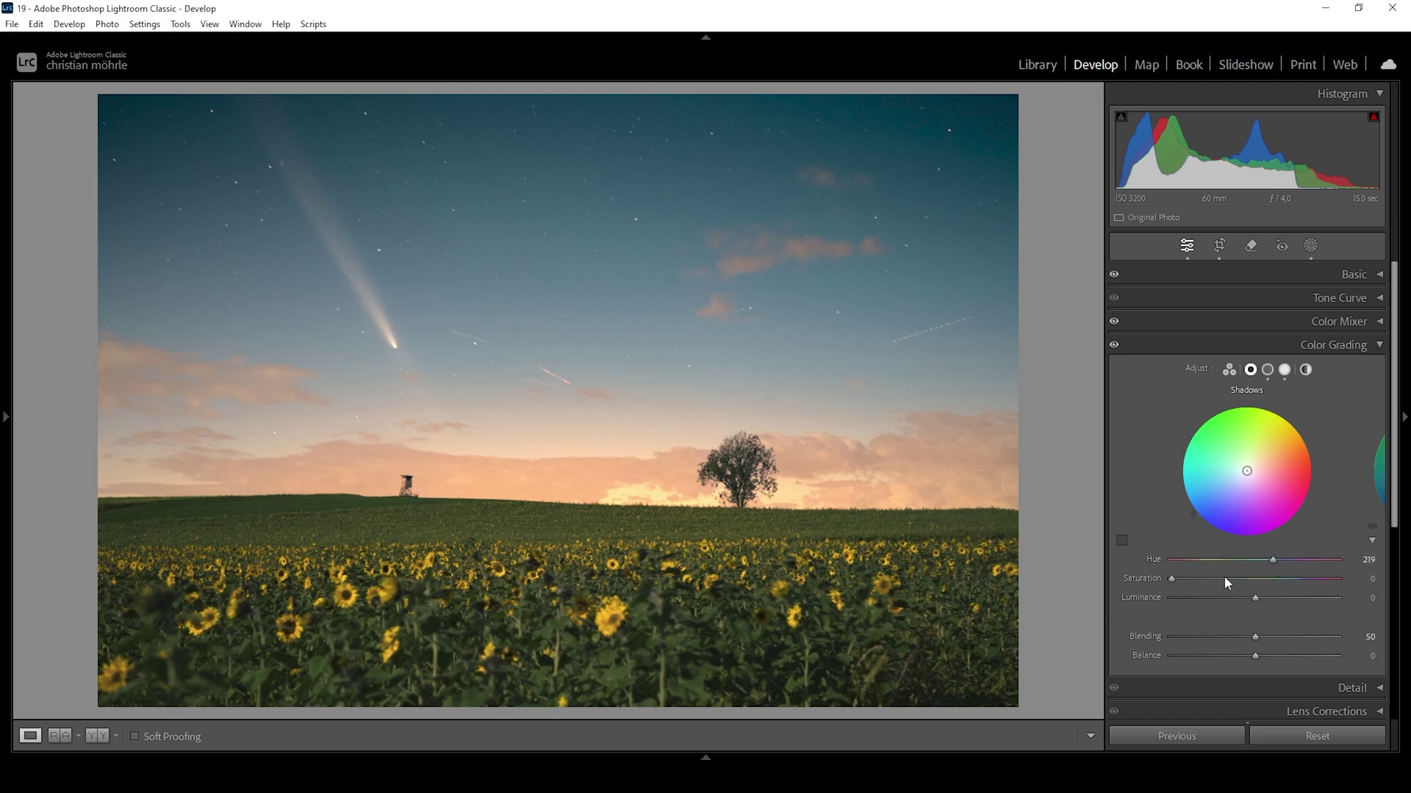
left_click_drag(1171, 579, 1180, 580)
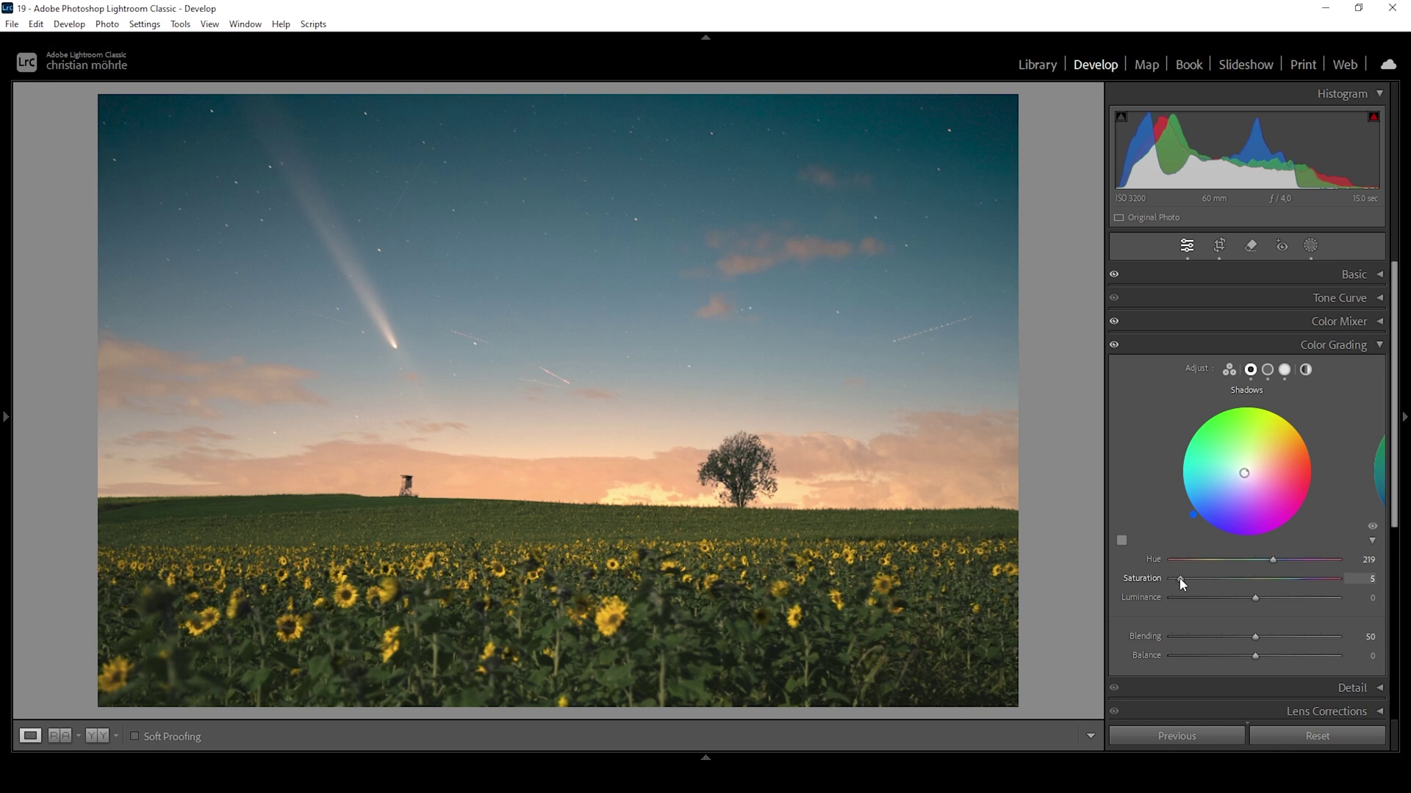
mouse_move(1182, 584)
left_mouse_down()
mouse_move(1237, 584)
mouse_move(1175, 580)
mouse_move(1184, 566)
left_mouse_up()
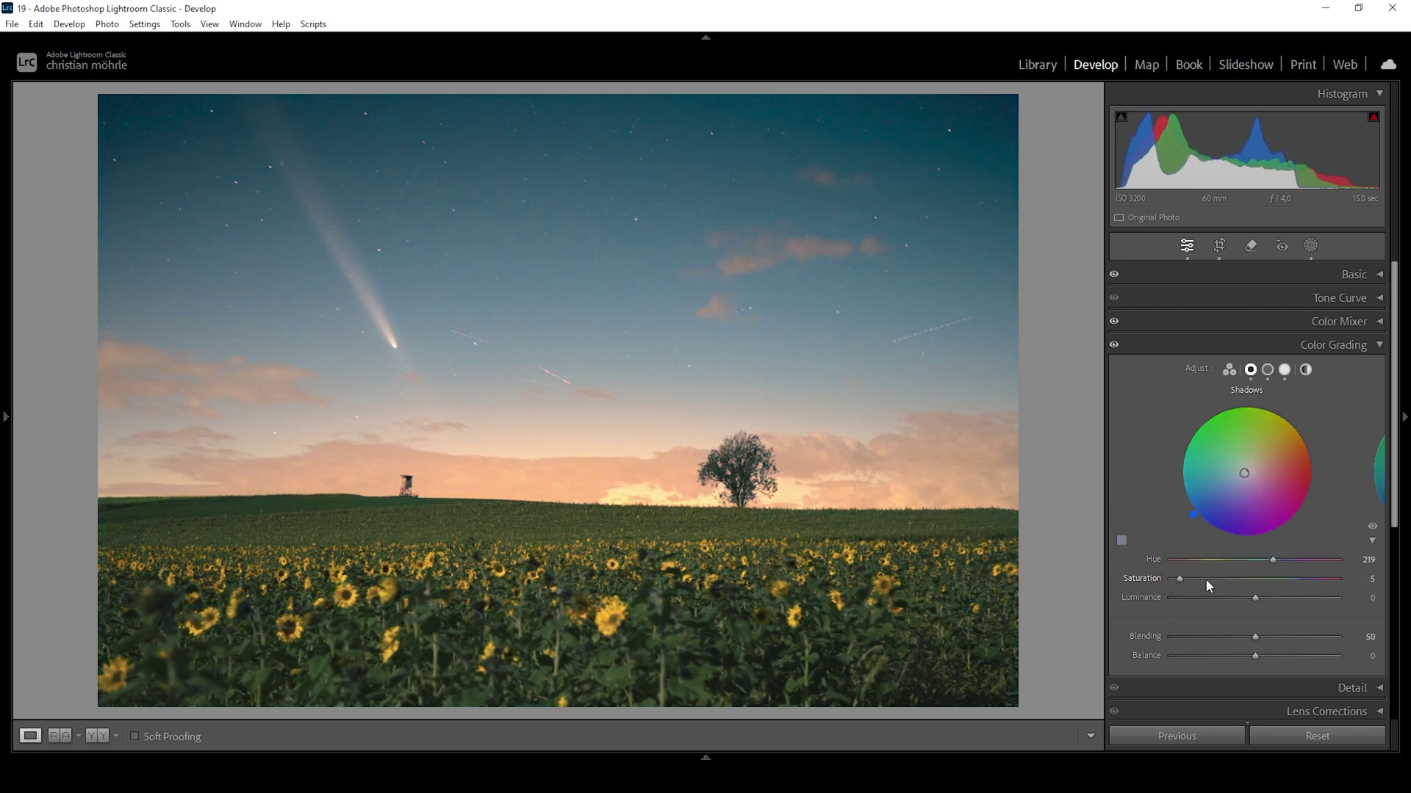
left_click(1379, 351)
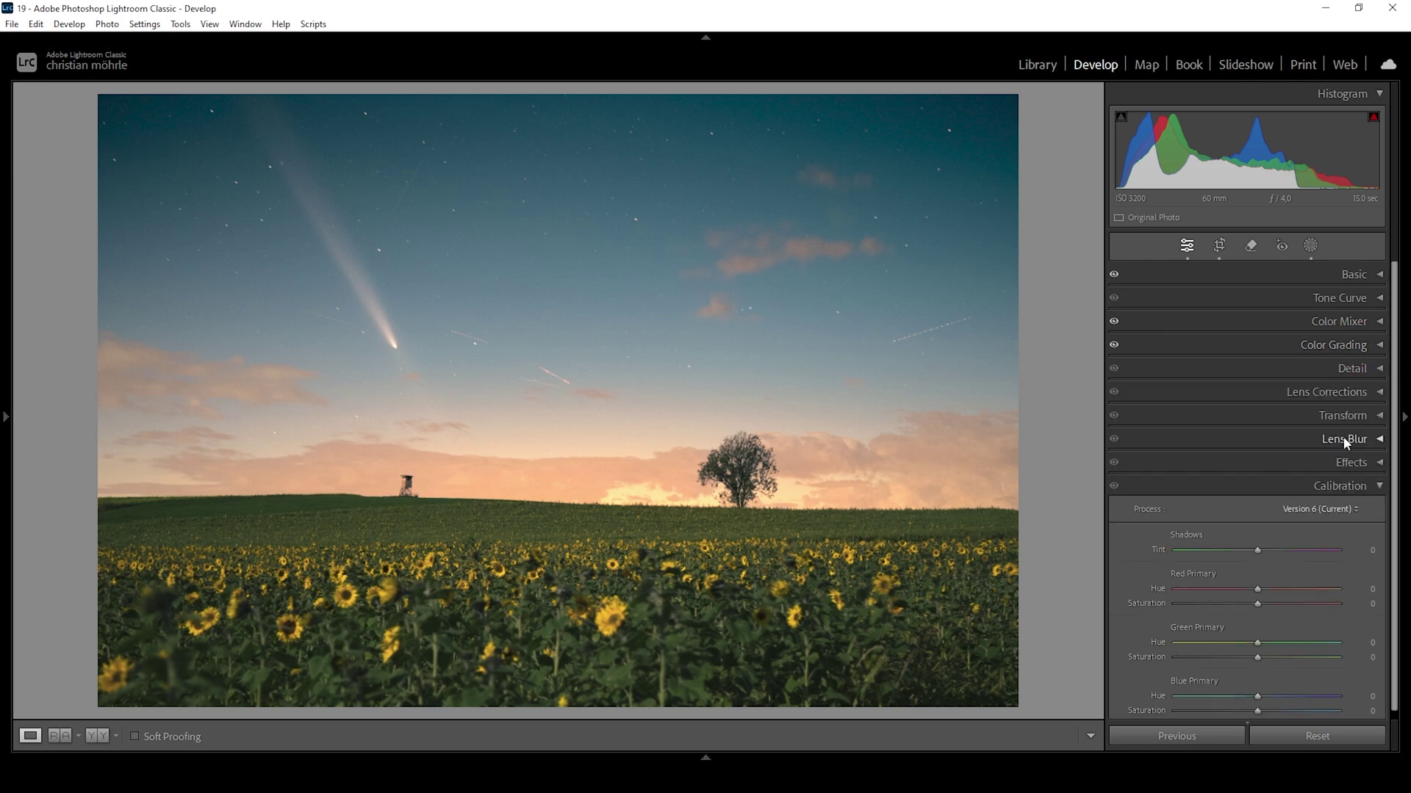
Step: Shift the Blue Primary hue slightly toward teal and raise its saturation a little in the Calibration settings
scroll(1396, 413, "down", 1)
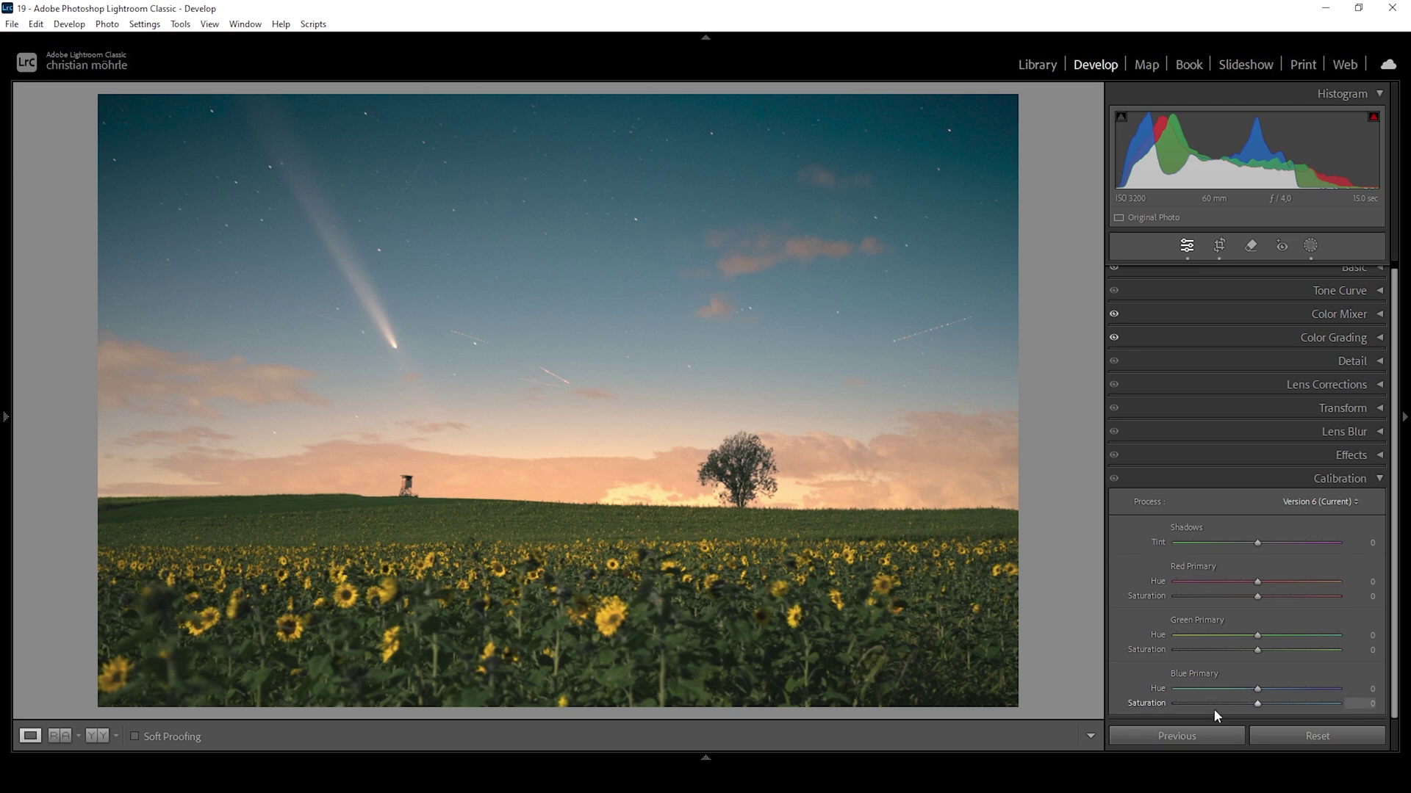
left_click_drag(1256, 688, 1248, 689)
left_click_drag(1245, 689, 1249, 692)
left_click_drag(1267, 702, 1277, 702)
left_click(1304, 479)
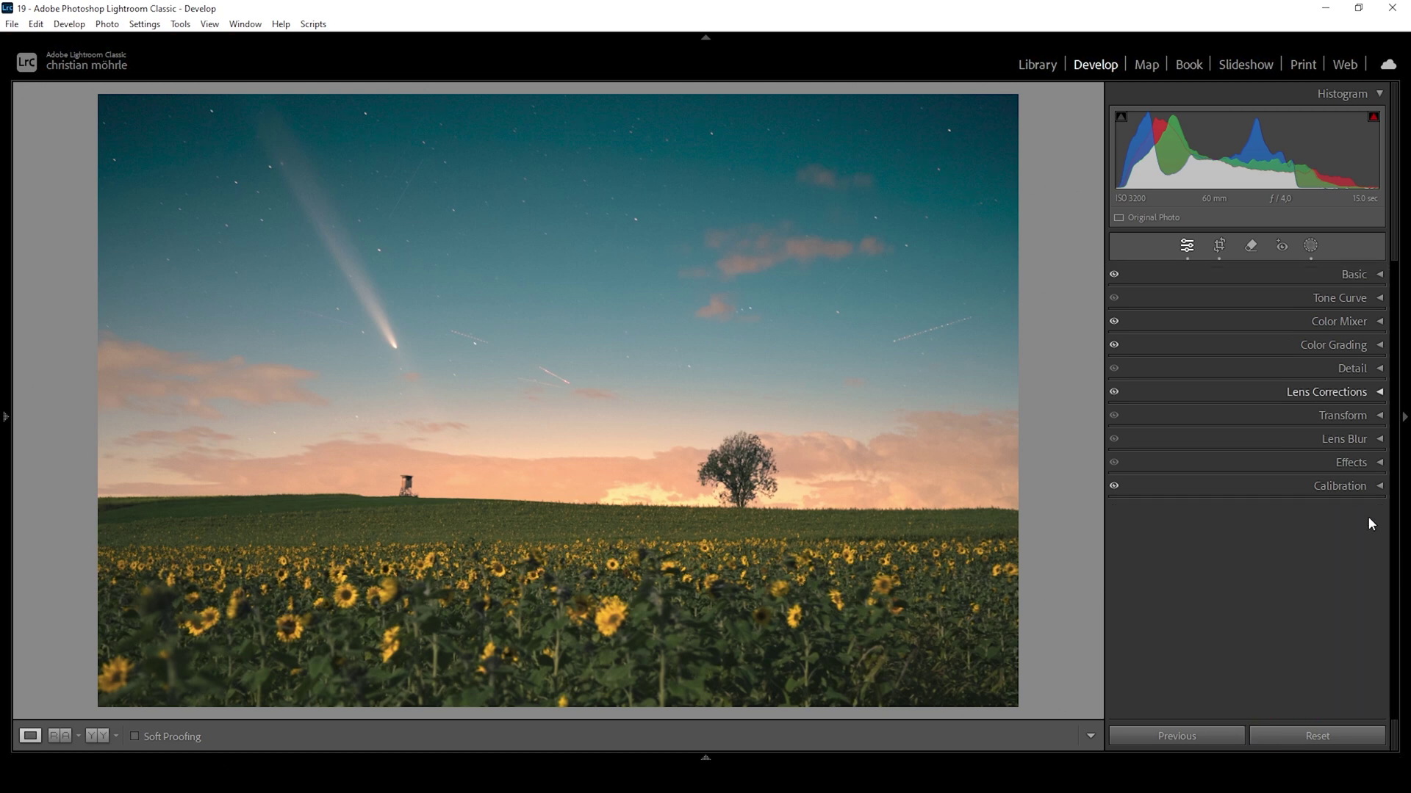
Step: Sharpen the photo with Amount 107, Radius 0.5, Detail 100 and Masking 68
left_click(1320, 369)
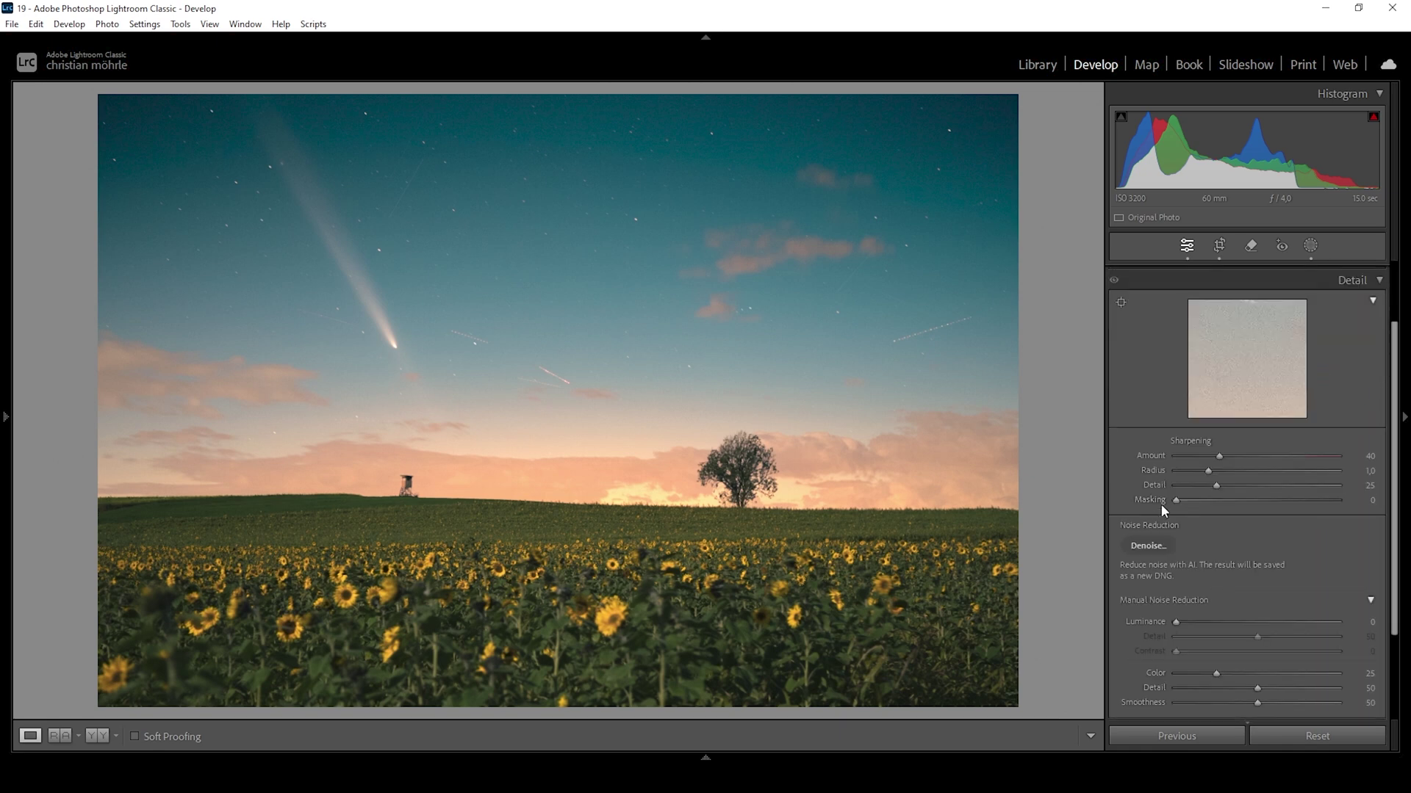
left_click_drag(1208, 485, 1403, 488)
left_click_drag(1188, 498, 1286, 500, "alt")
left_click_drag(1219, 456, 1292, 456)
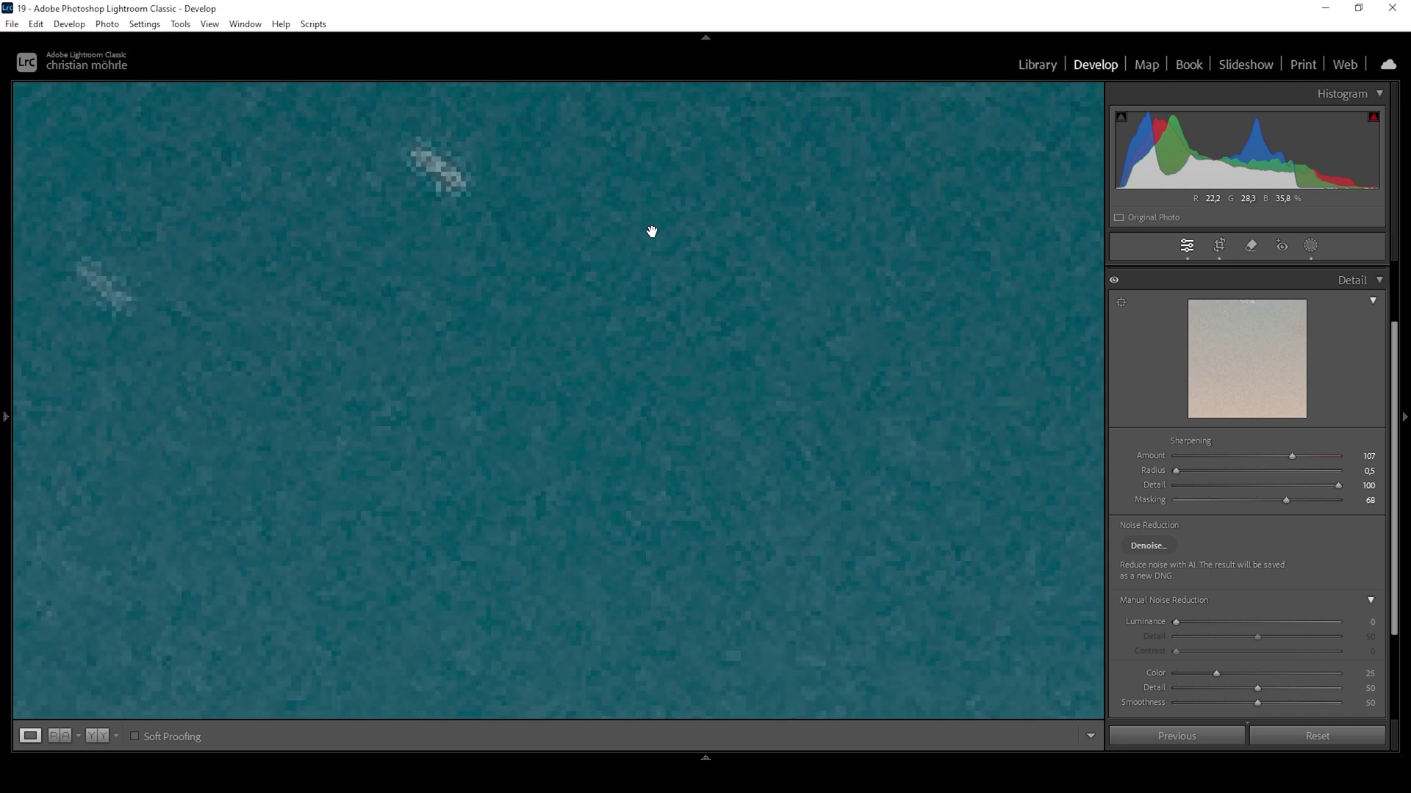
Step: Check the noise in the sky up close and apply AI Denoise at an amount of 50, stacked with the original
left_click_drag(652, 230, 723, 421)
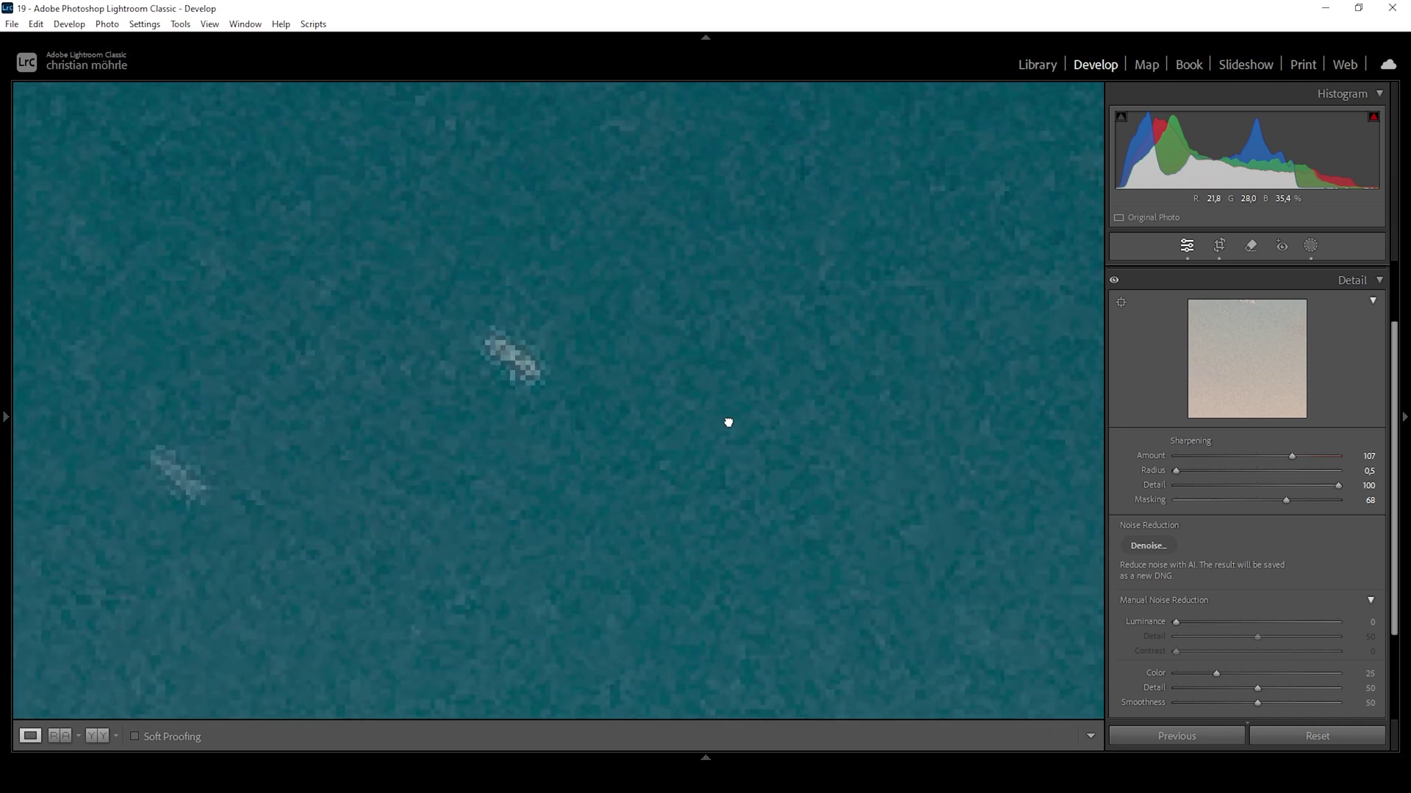
left_click(724, 418)
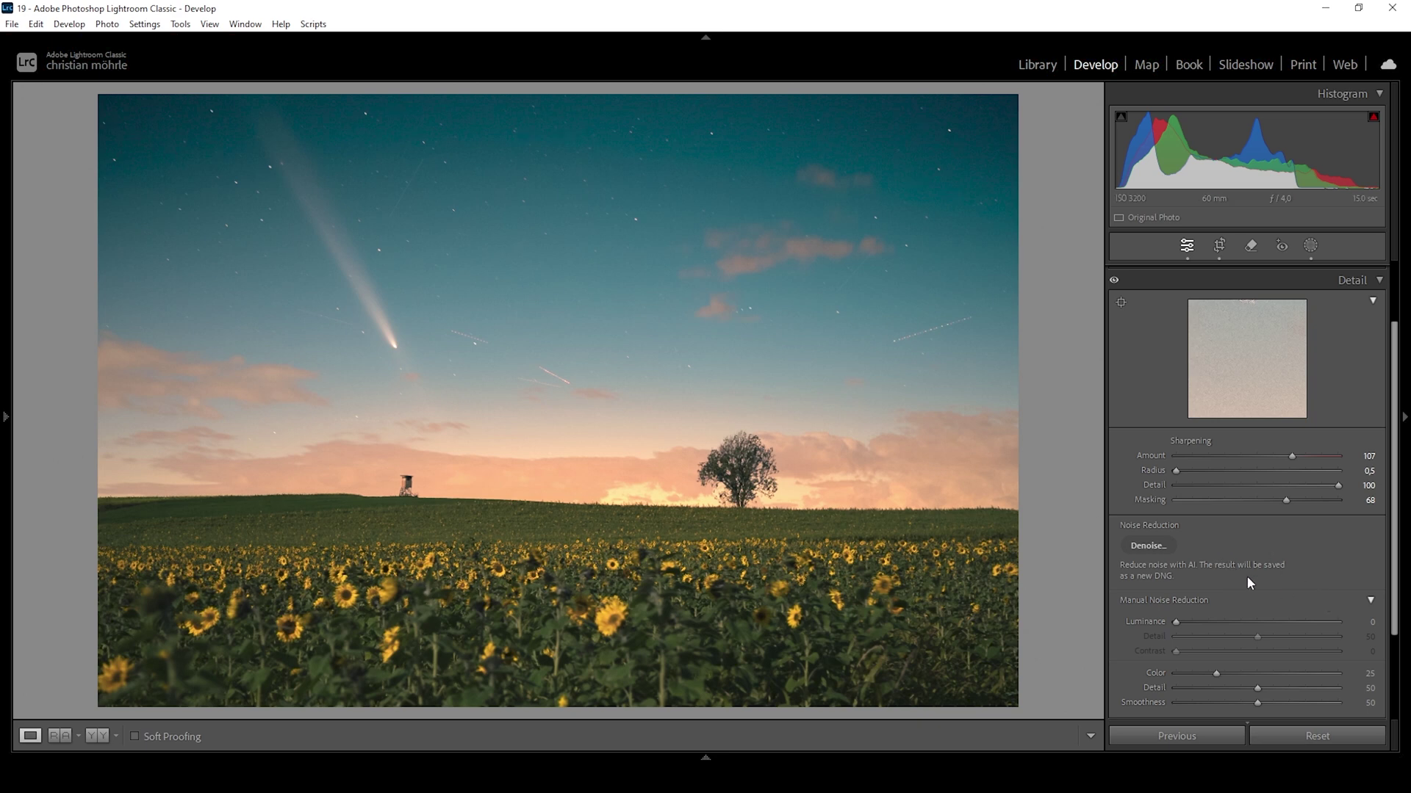
left_click(1156, 548)
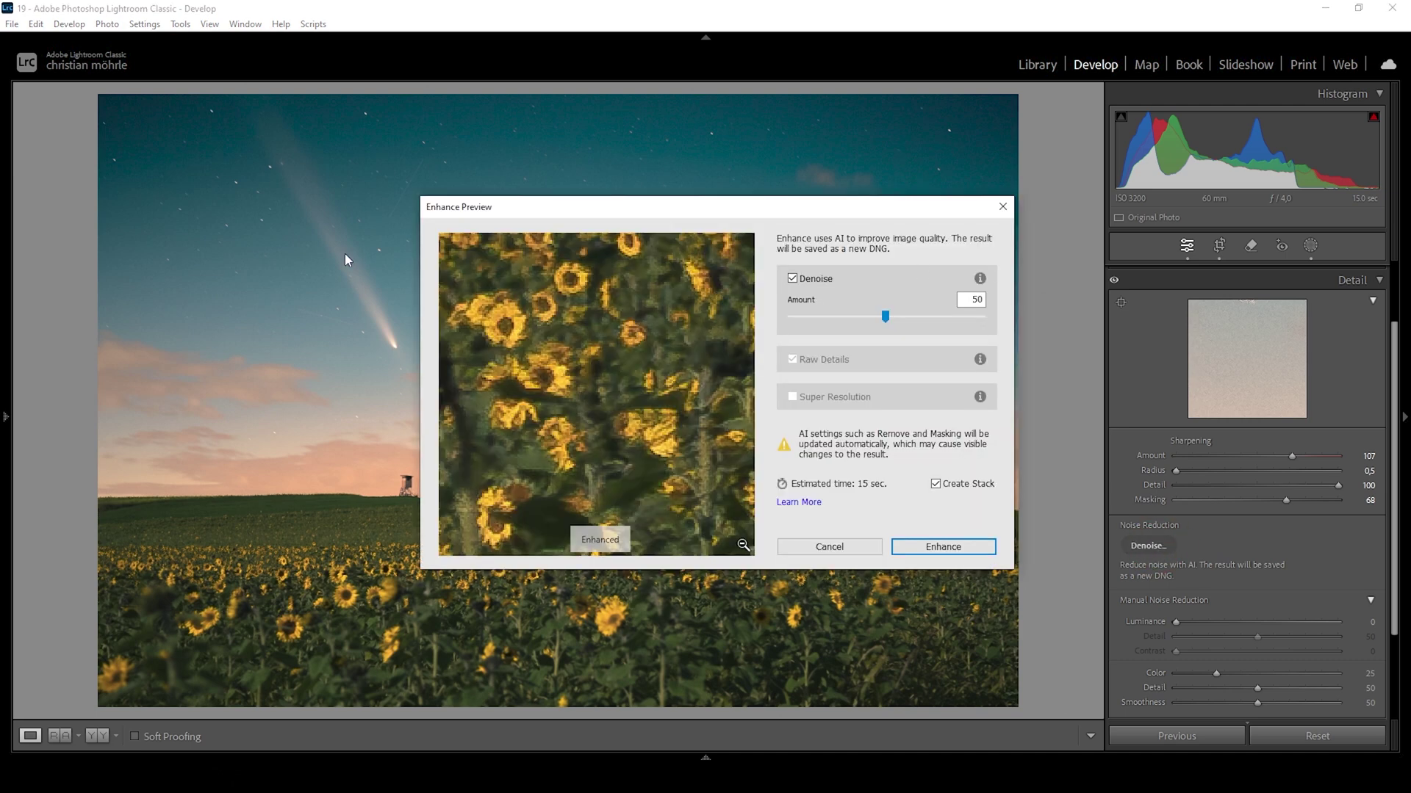
left_click(926, 549)
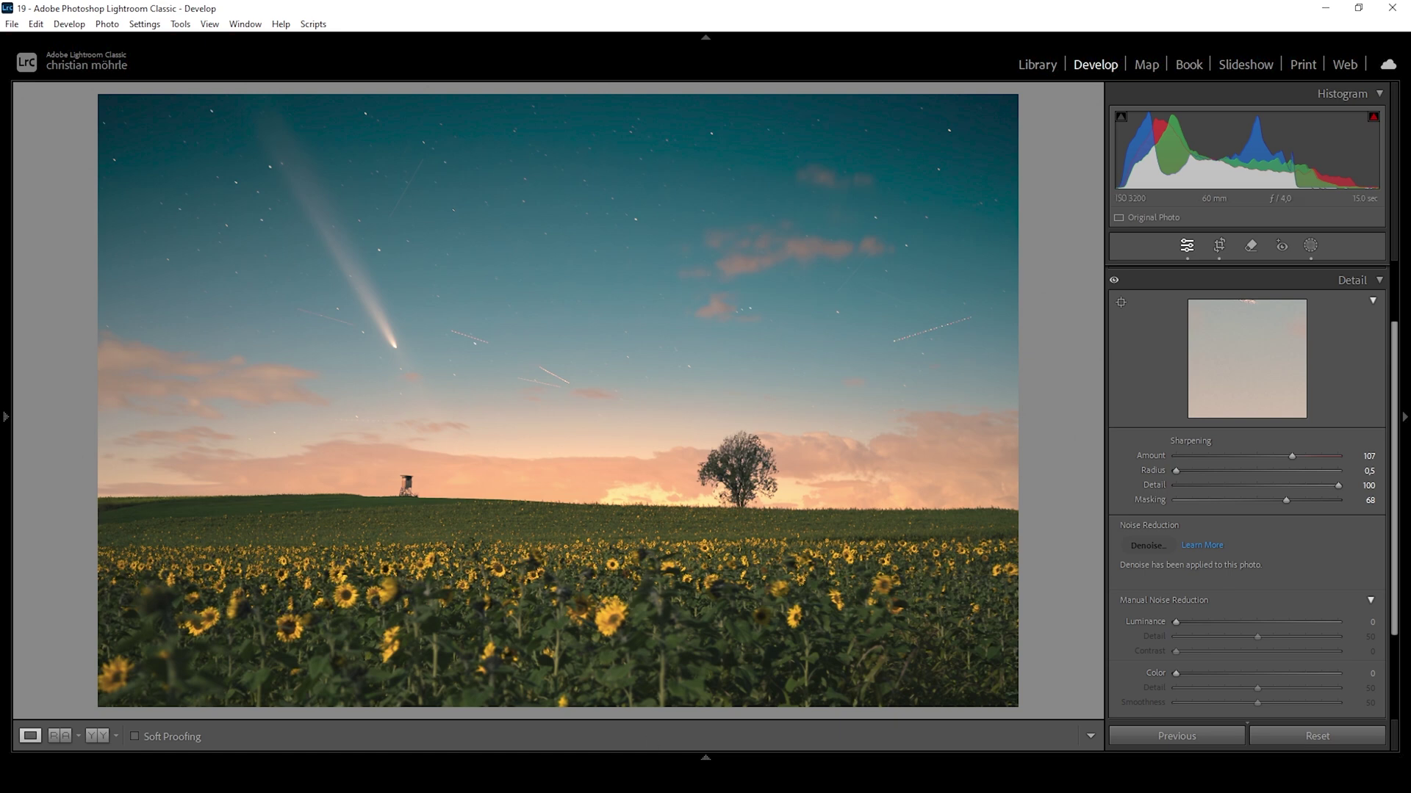
Step: Open the denoised DNG copy for editing in Adobe Photoshop 2024
key("F6")
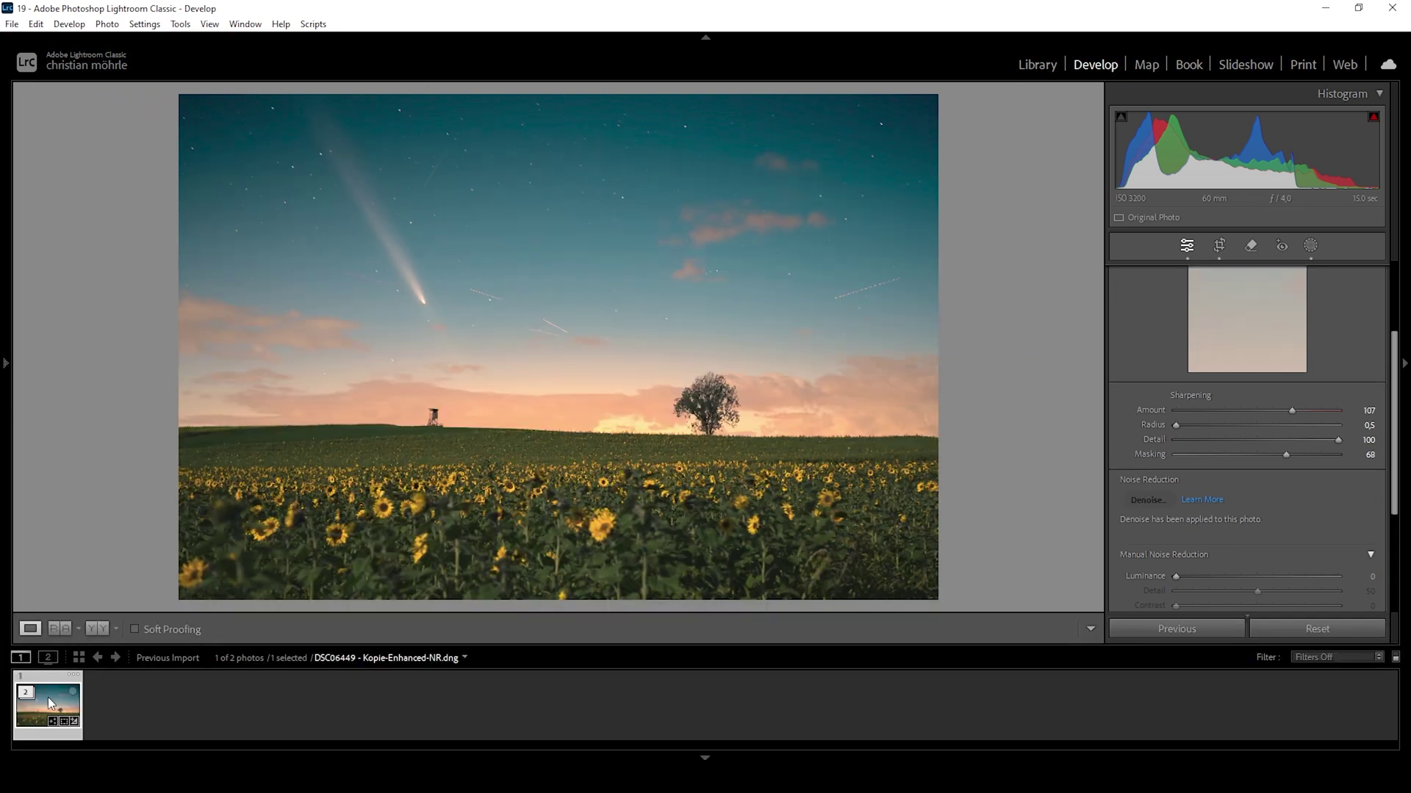
right_click(48, 702)
mouse_move(184, 340)
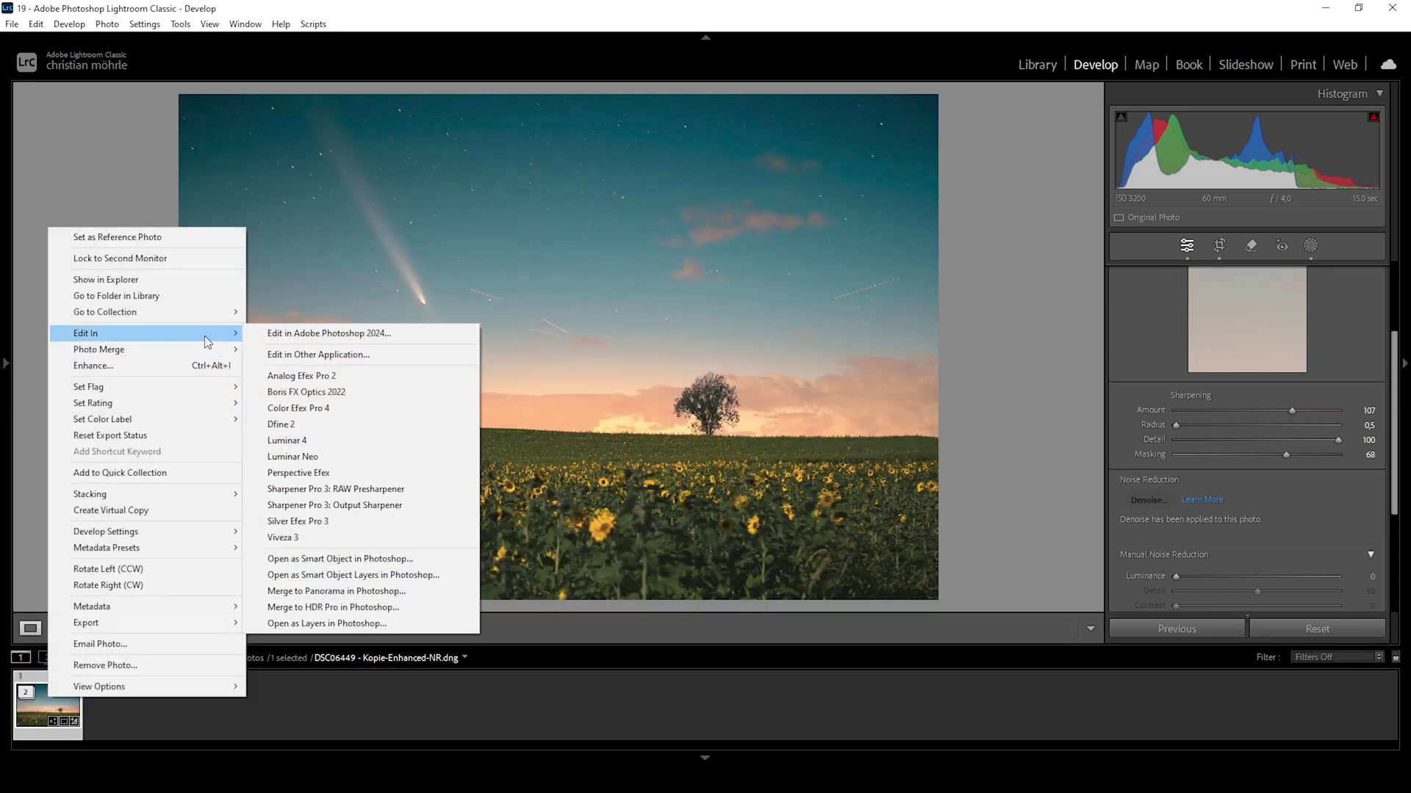
left_click(387, 333)
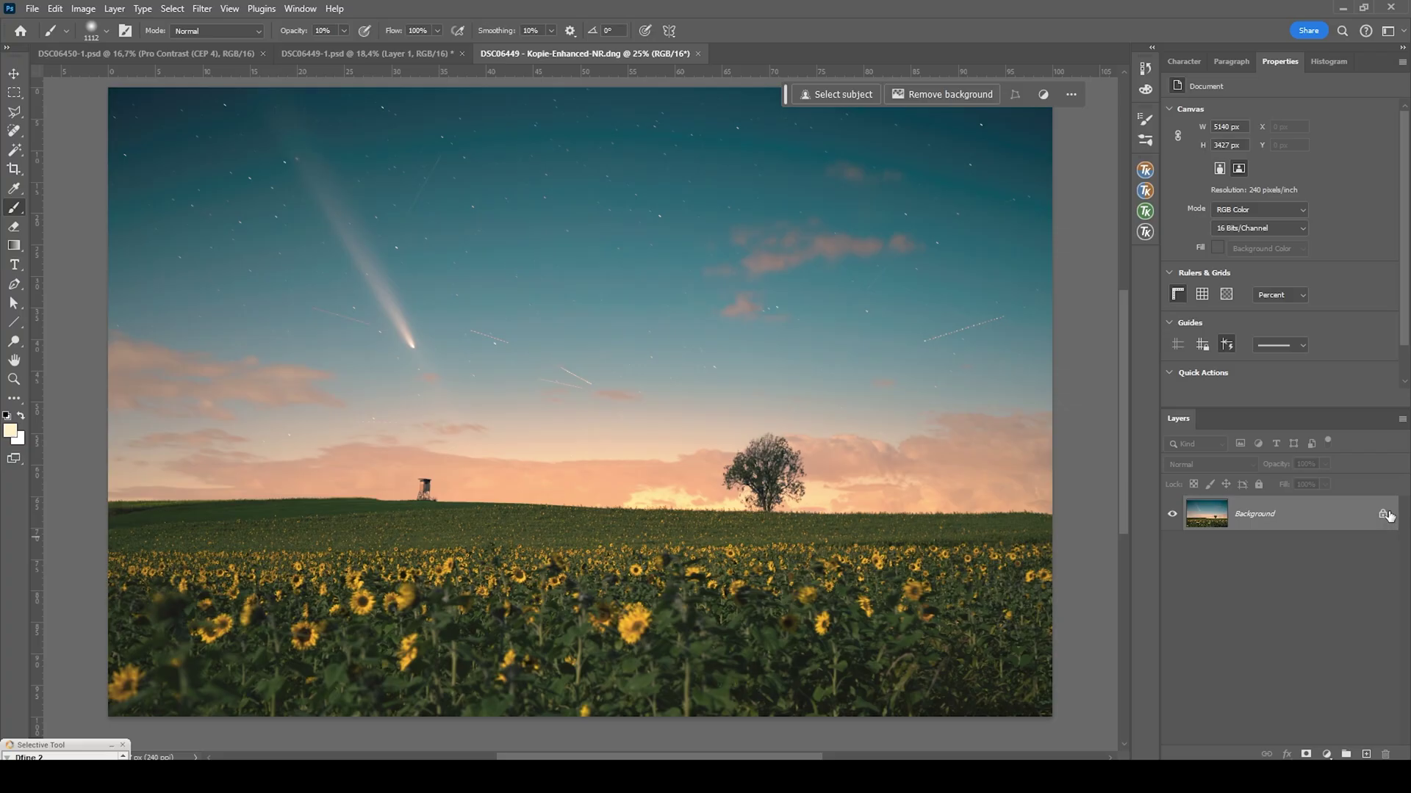
Step: Unlock the background layer and duplicate it
left_click(1384, 516)
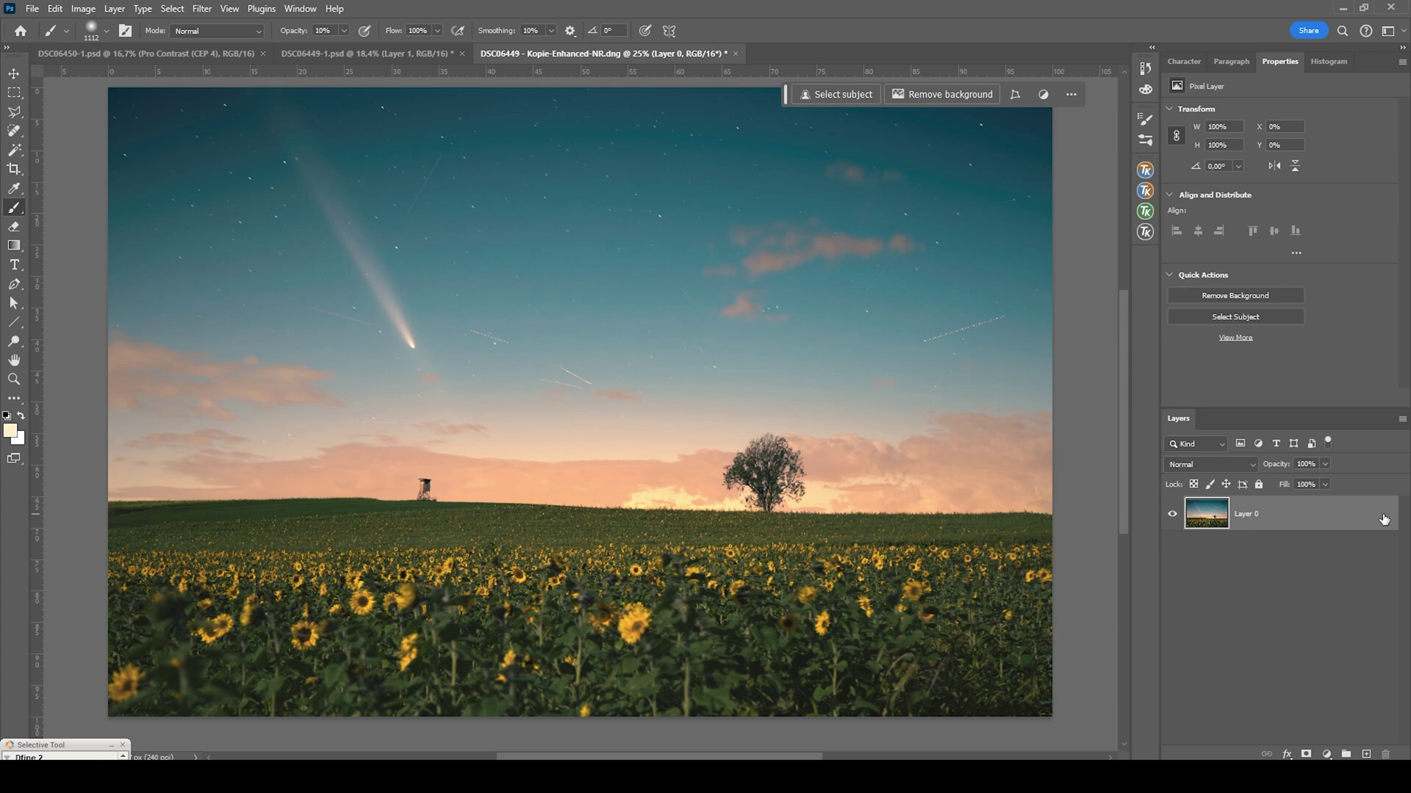
key("ctrl+j")
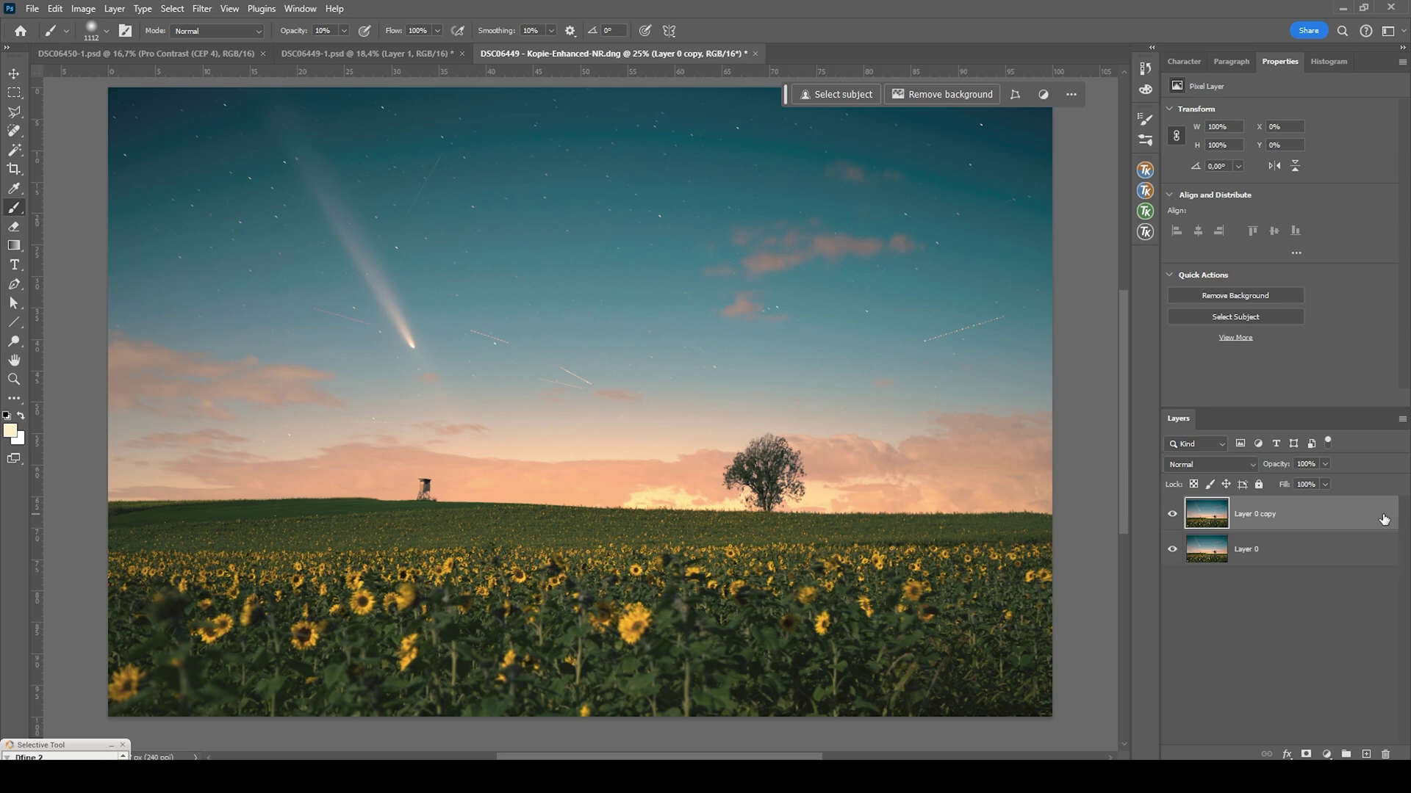
Step: Remove the pink light trail beside the comet's head using a 17 px Content-Aware Spot Healing Brush
left_click(20, 131)
scroll(282, 288, "up", 4)
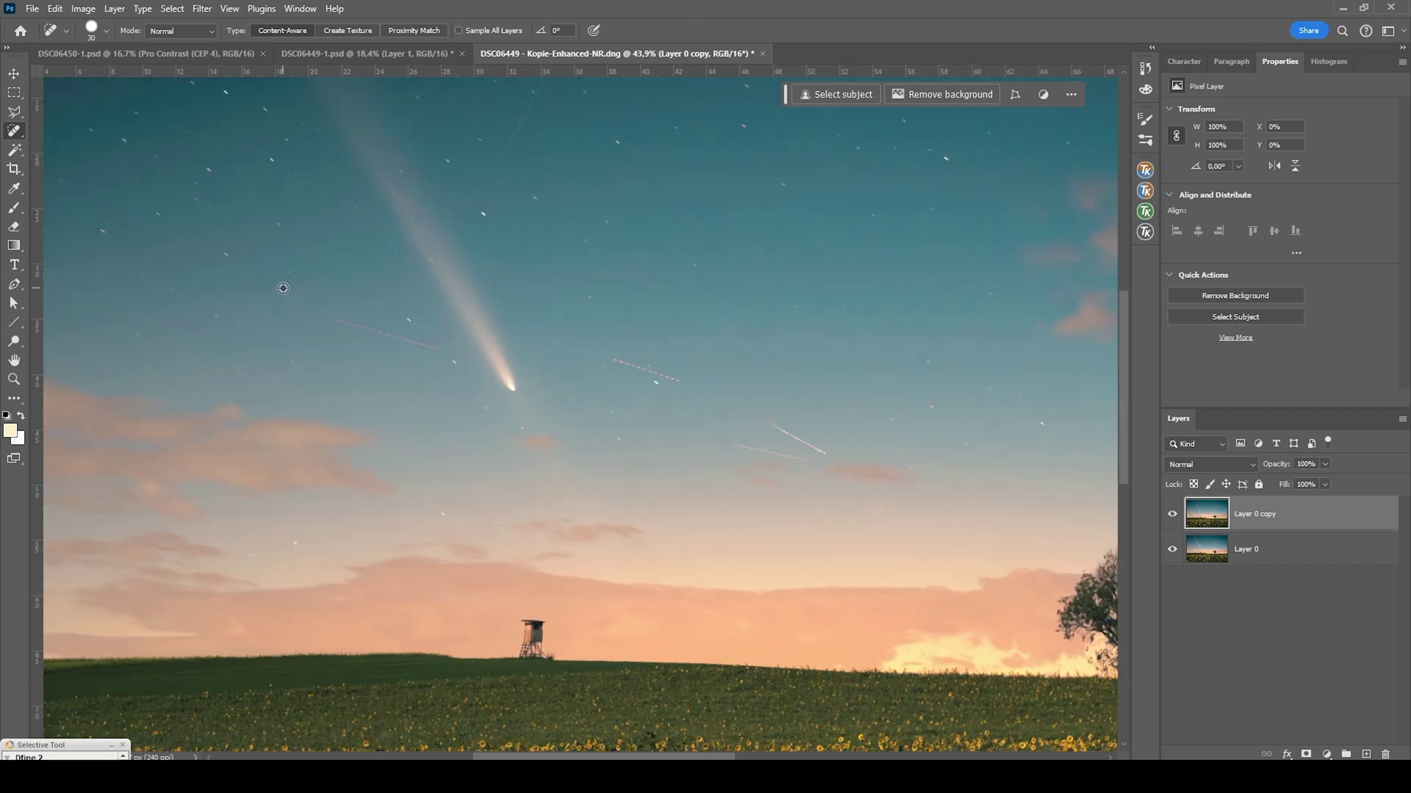
scroll(366, 349, "up", 3)
right_click(302, 330, "alt")
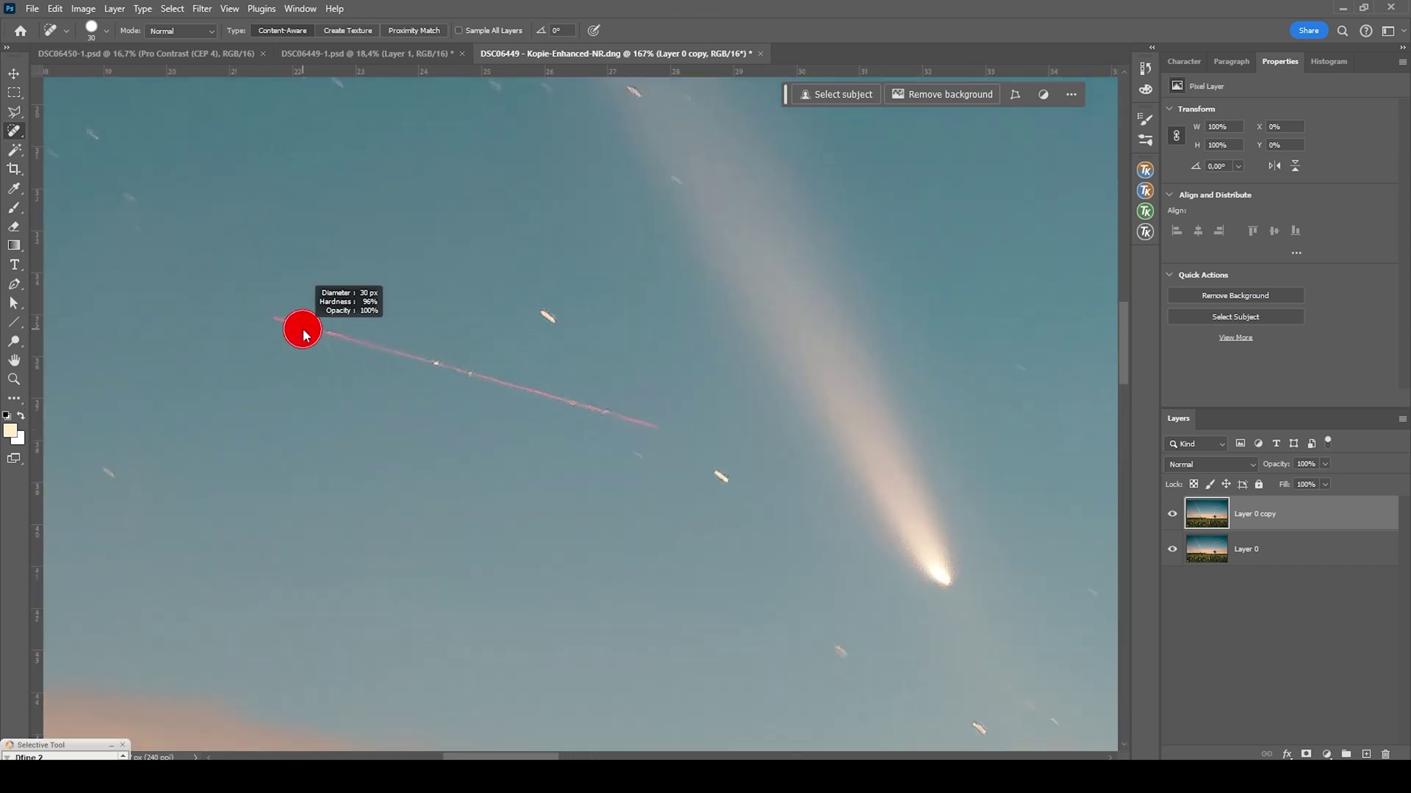
left_click_drag(298, 329, 276, 319)
left_click(653, 426, "shift")
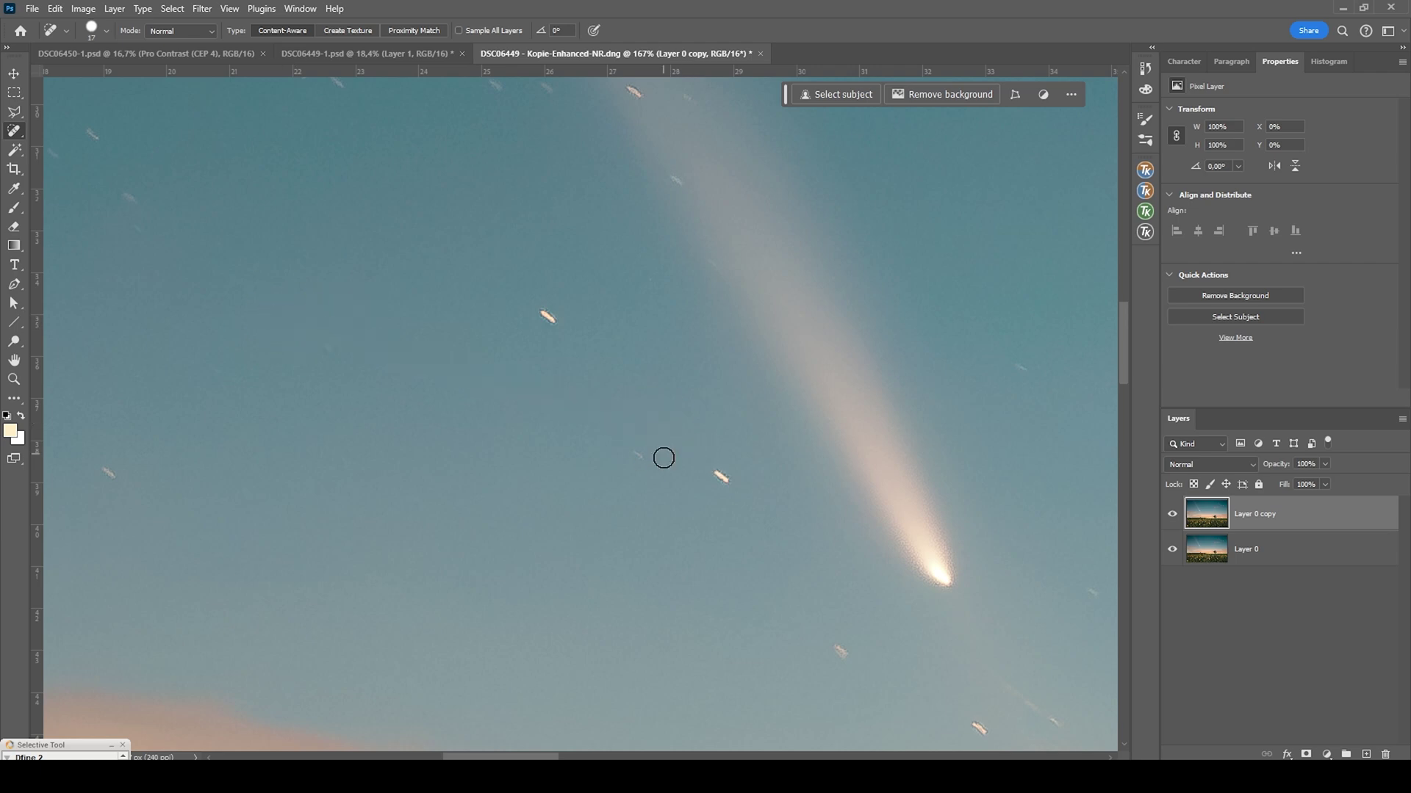
Step: Heal away the faint straight trail beside the comet's tail and the remaining light trails across the sky
scroll(667, 457, "up", 2)
scroll(765, 419, "down", 4)
scroll(803, 333, "up", 3)
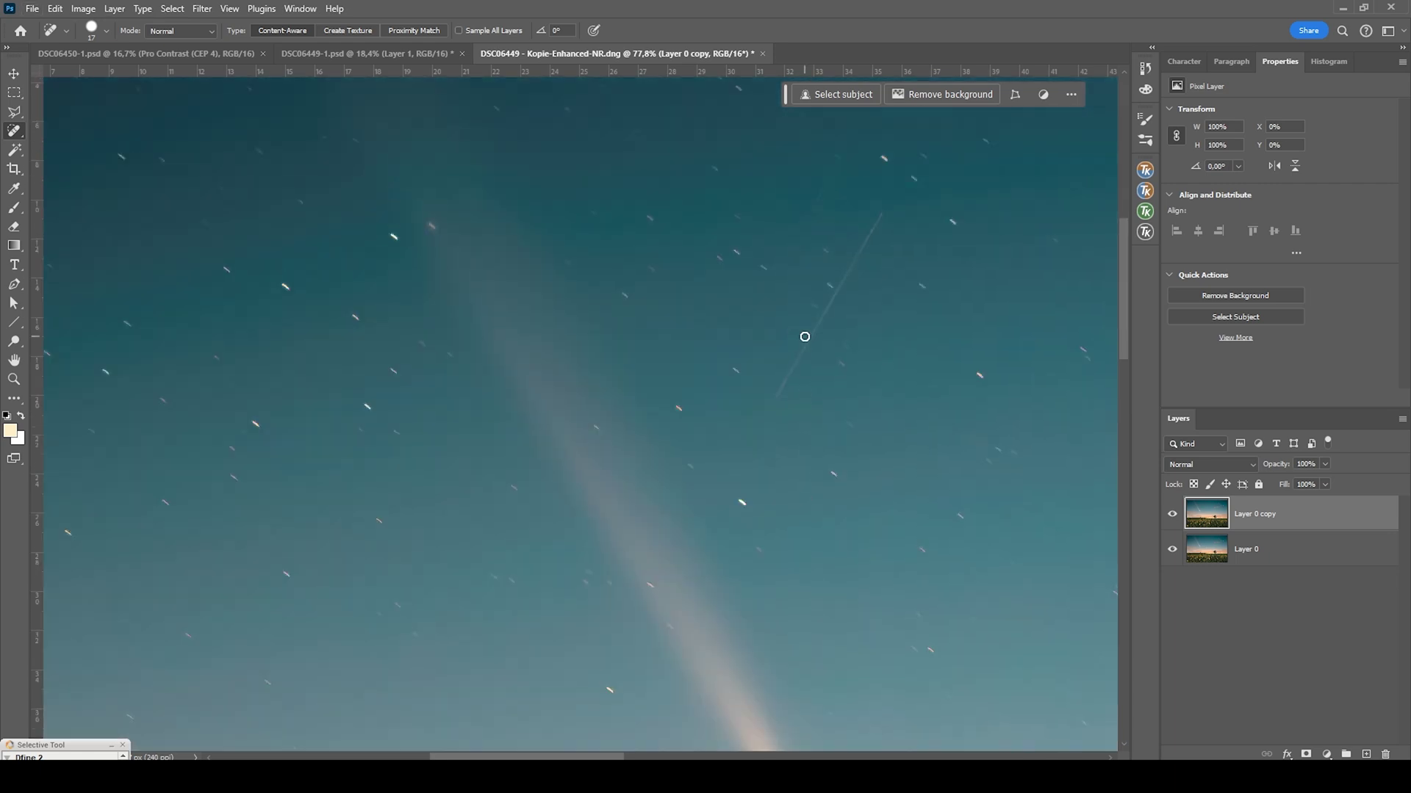
scroll(864, 355, "up", 2)
left_click(703, 432)
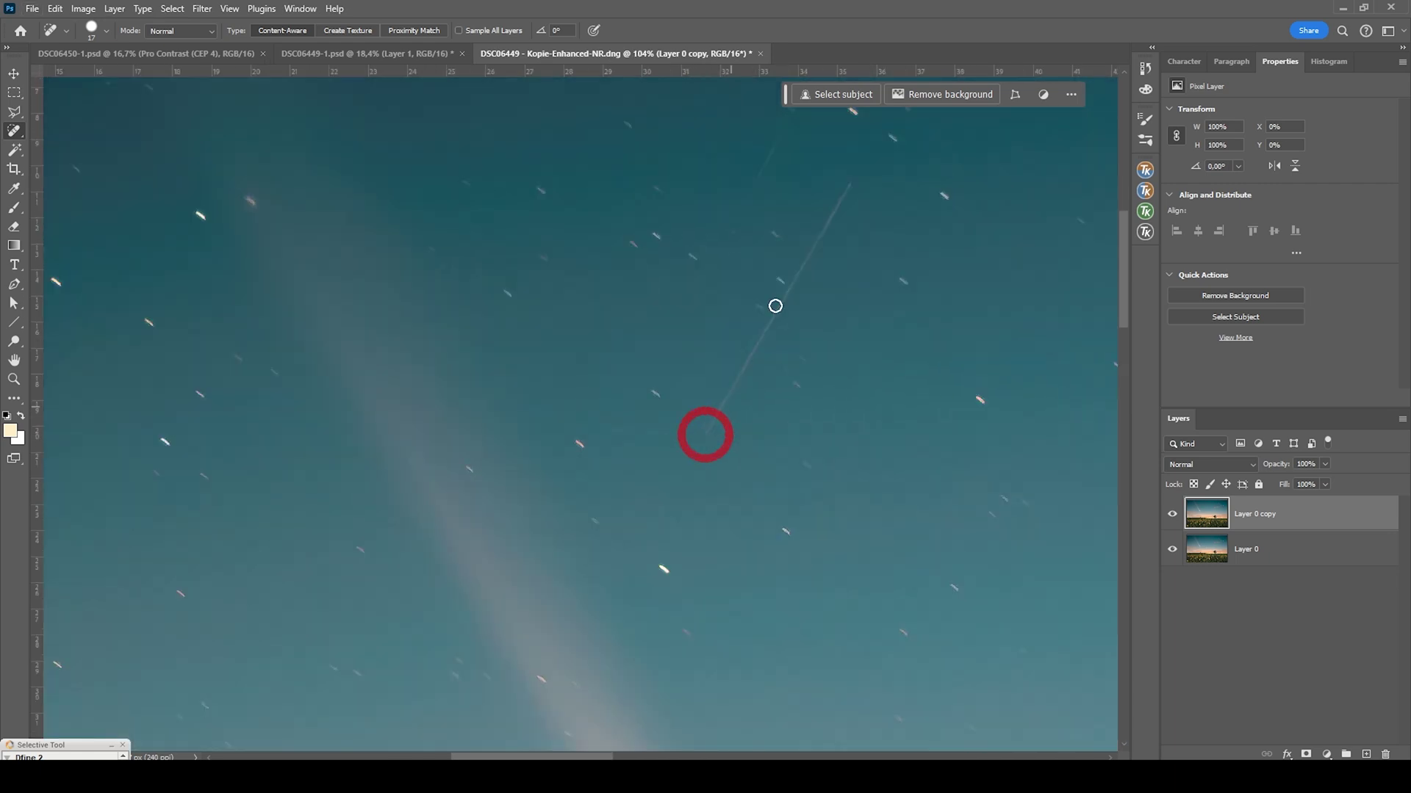
left_click(852, 185, "shift")
scroll(928, 302, "up", 5)
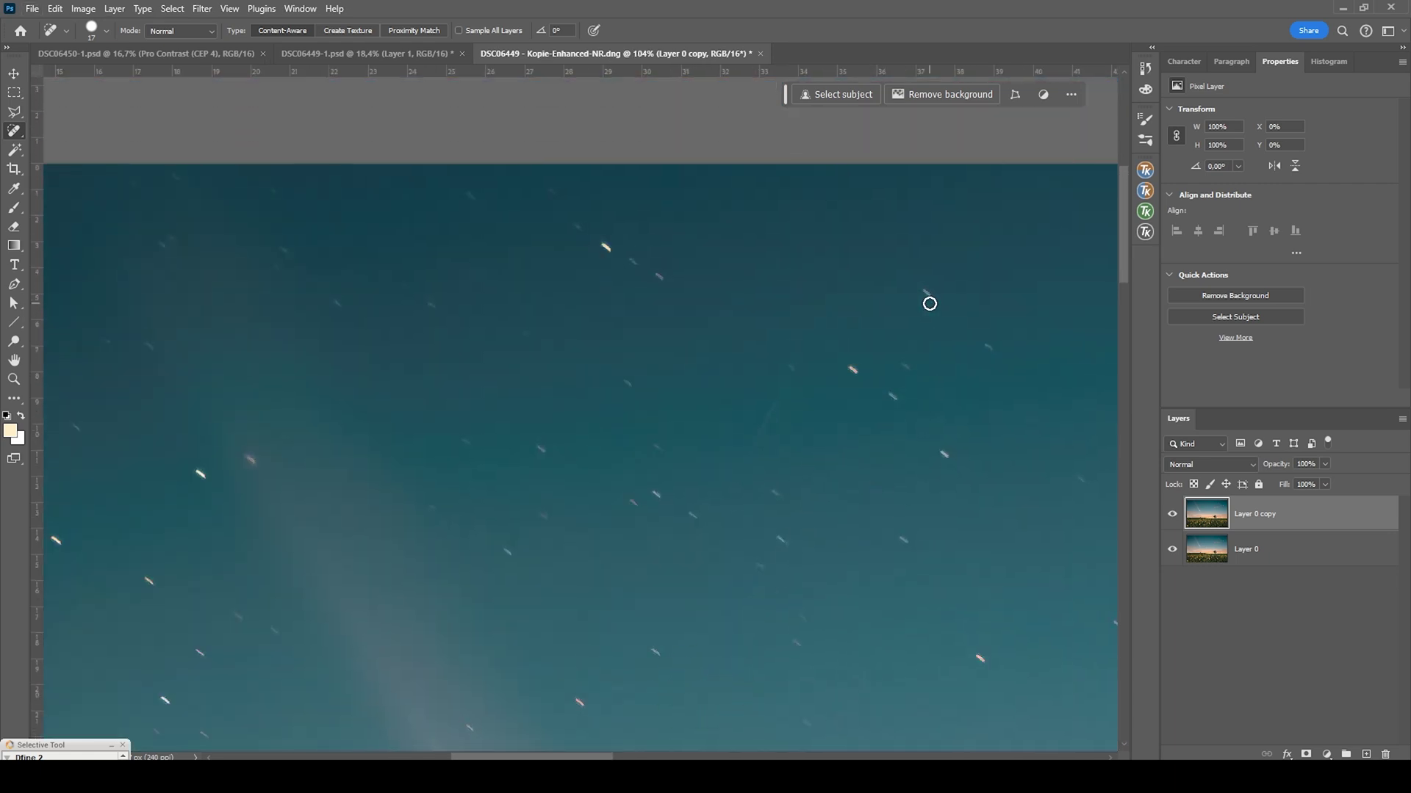
scroll(753, 461, "down", 6)
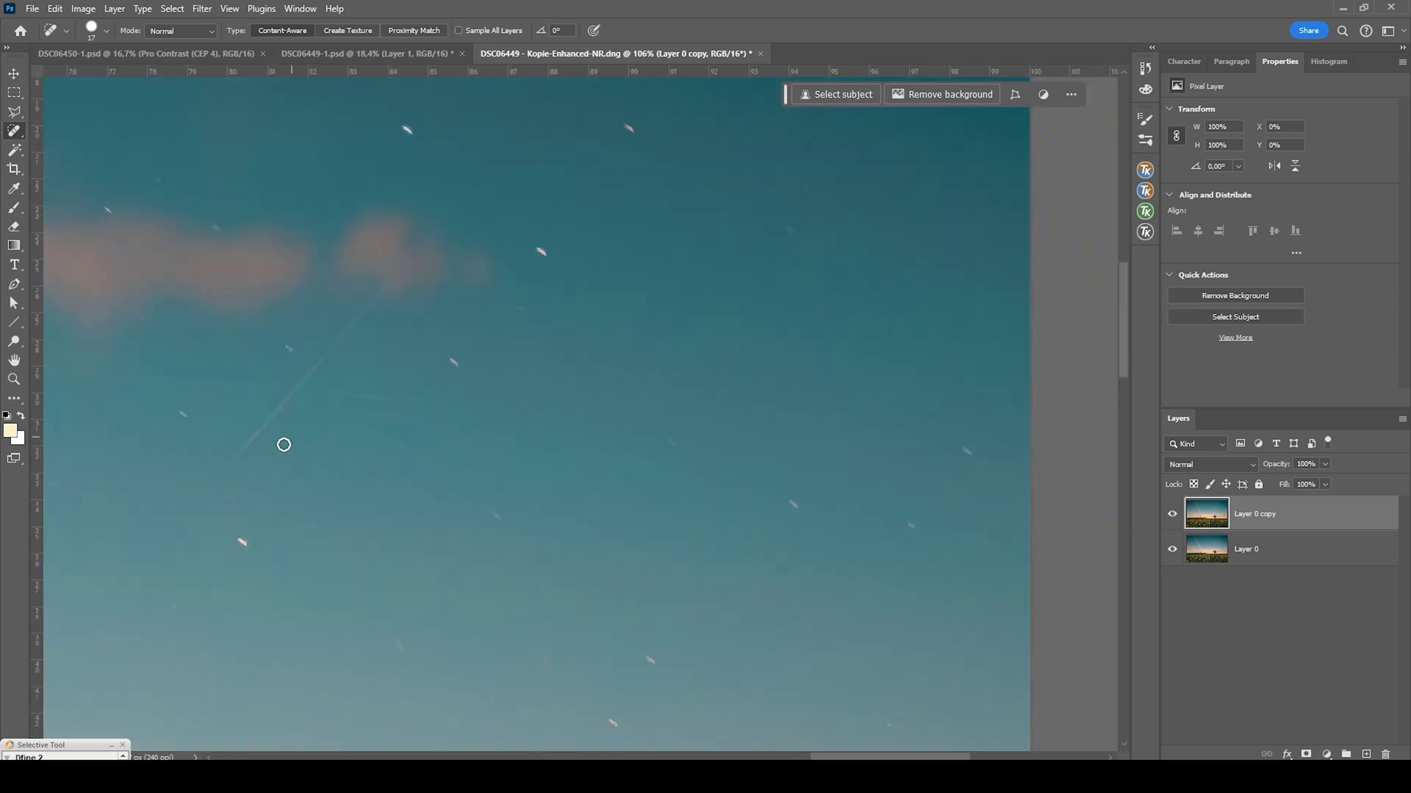
scroll(768, 445, "down", 2)
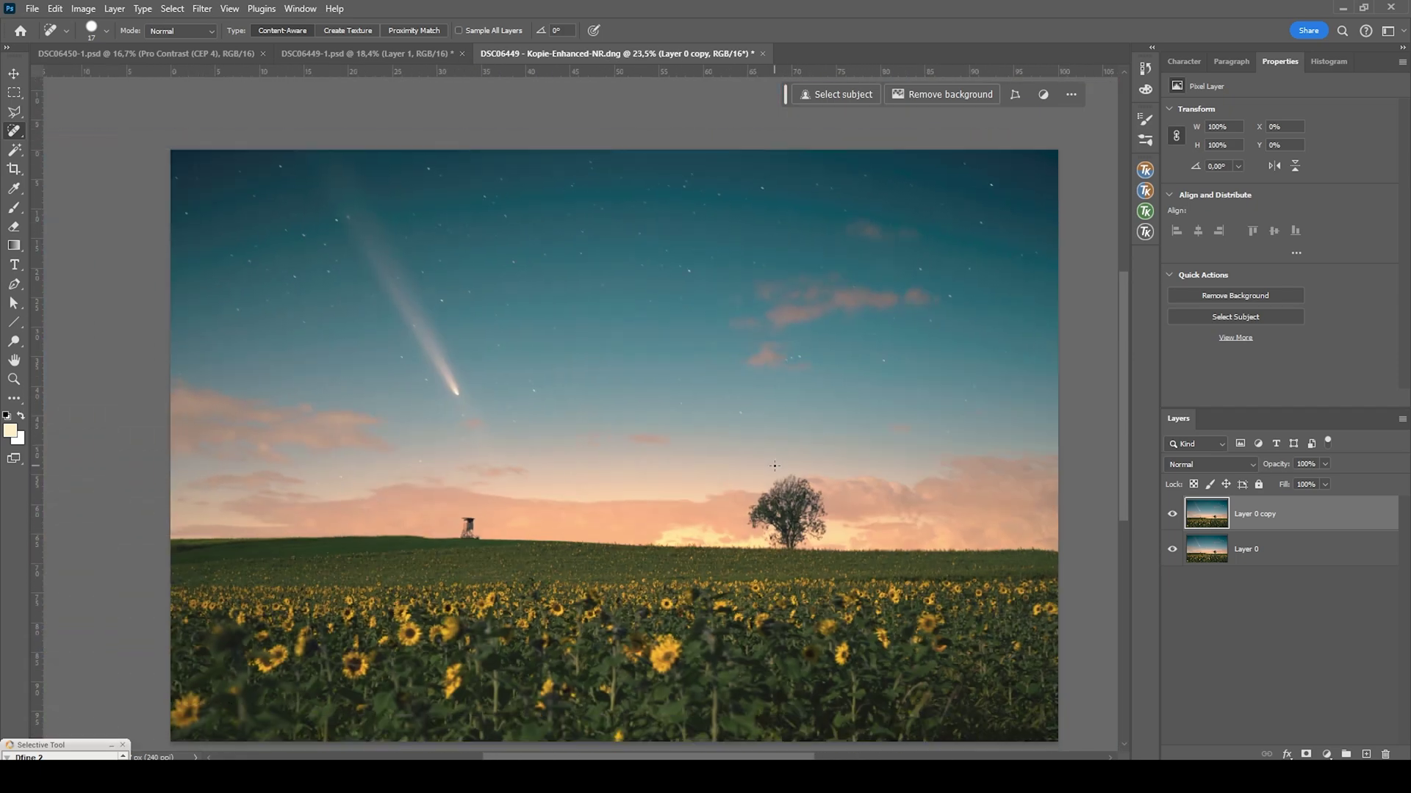